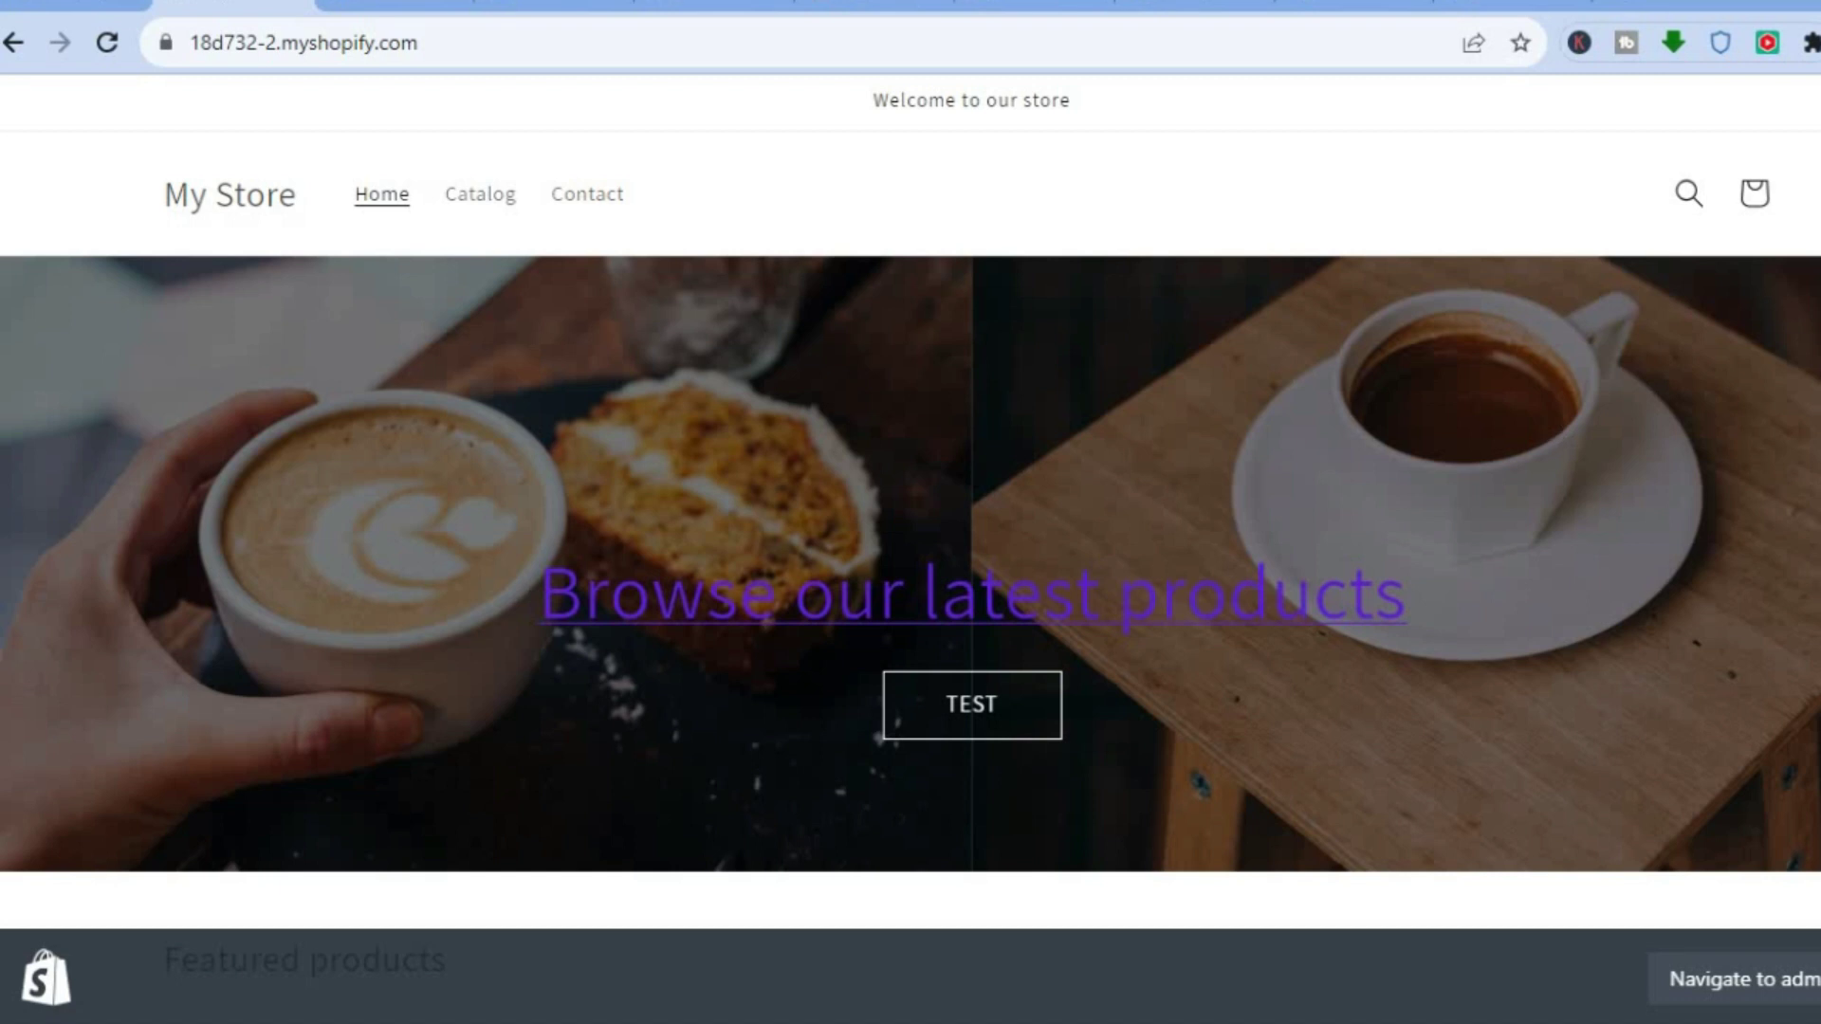
Step: Review the storefront's coffee image banner, then go to the Shopify admin home page
{"action": "scroll", "coordinate": [910, 512], "scroll_direction": "down", "scroll_amount": 2}
{"action": "scroll", "coordinate": [910, 512], "scroll_direction": "up", "scroll_amount": 1}
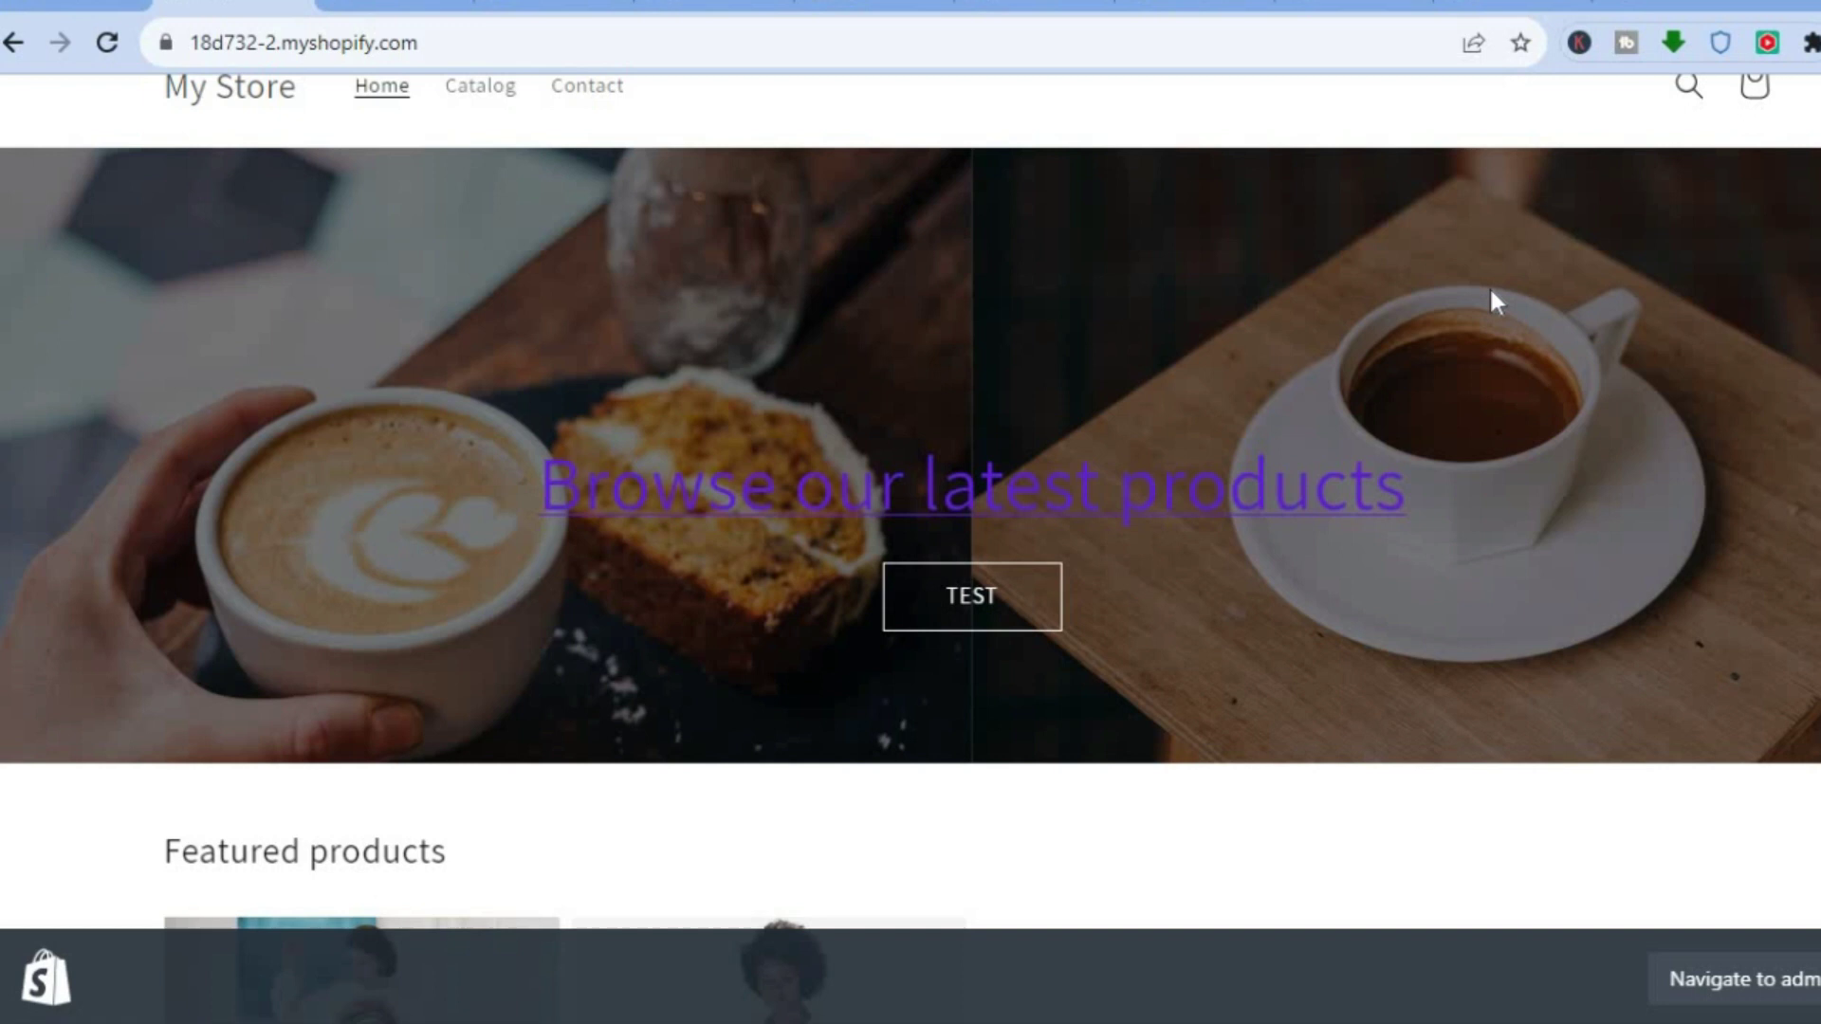
{"action": "scroll", "coordinate": [910, 512], "scroll_direction": "up", "scroll_amount": 2}
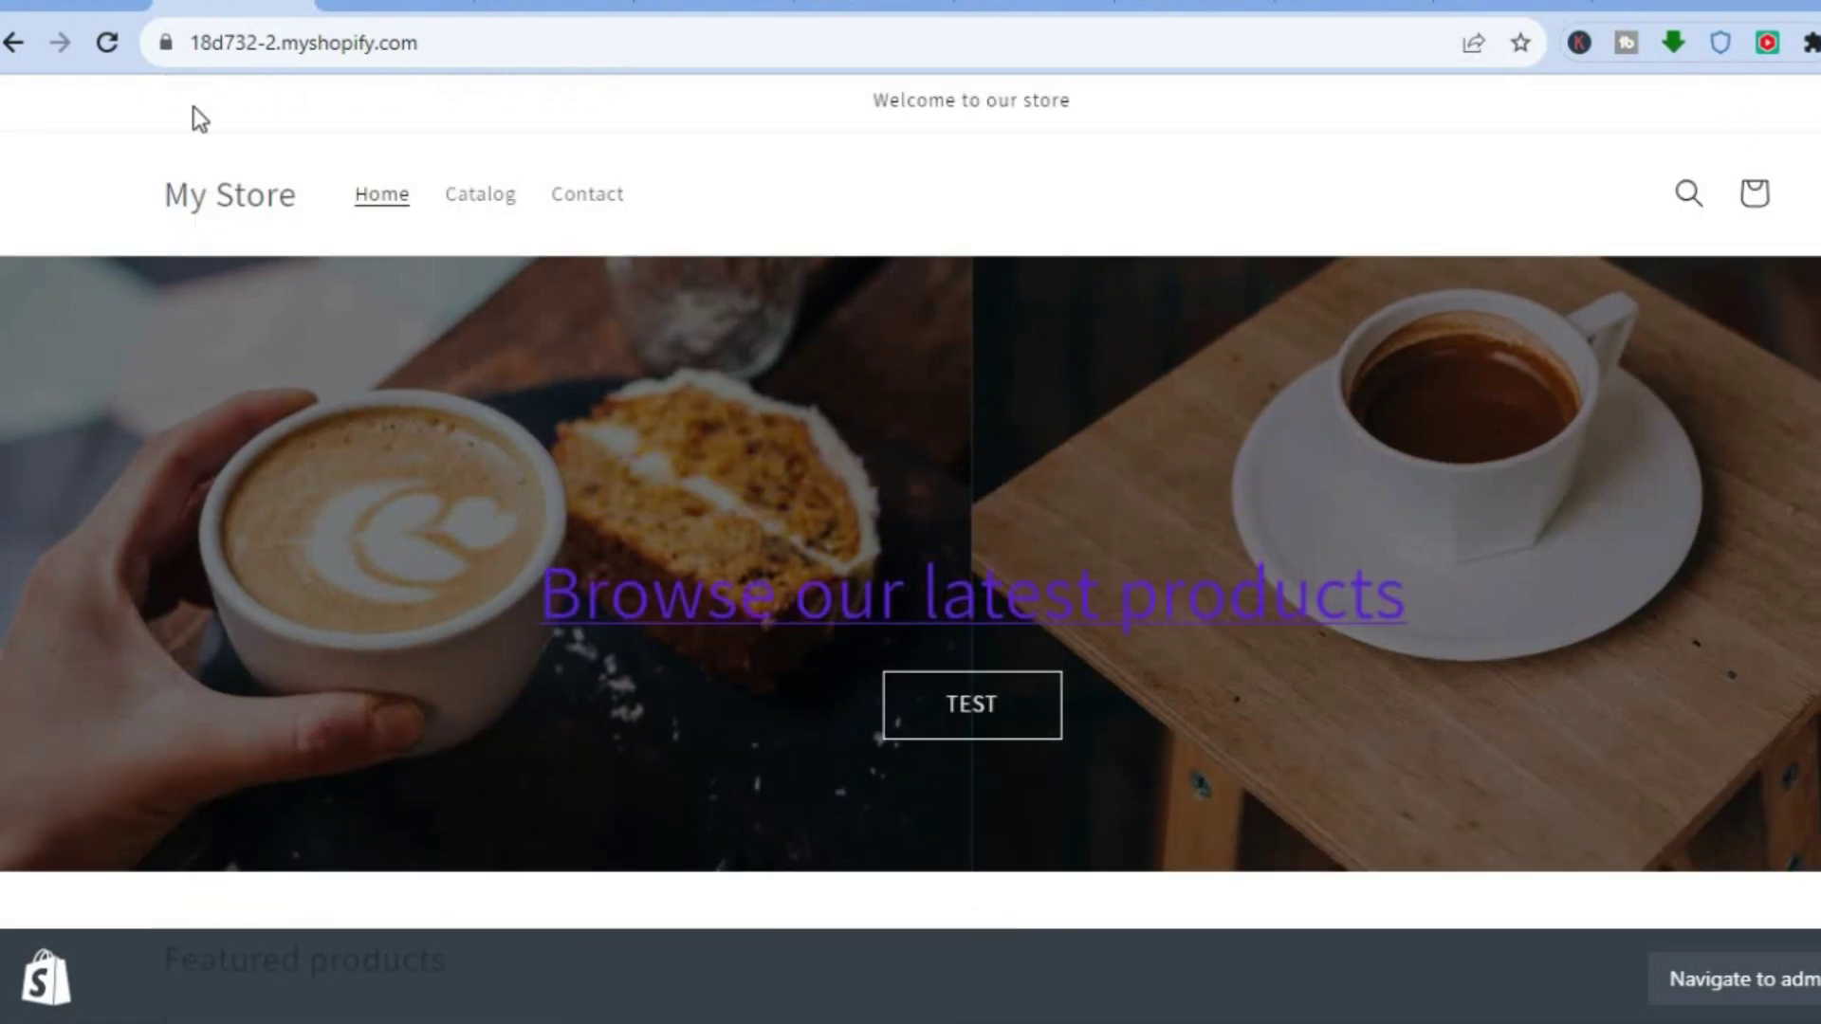
{"action": "left_click", "coordinate": [57, 4]}
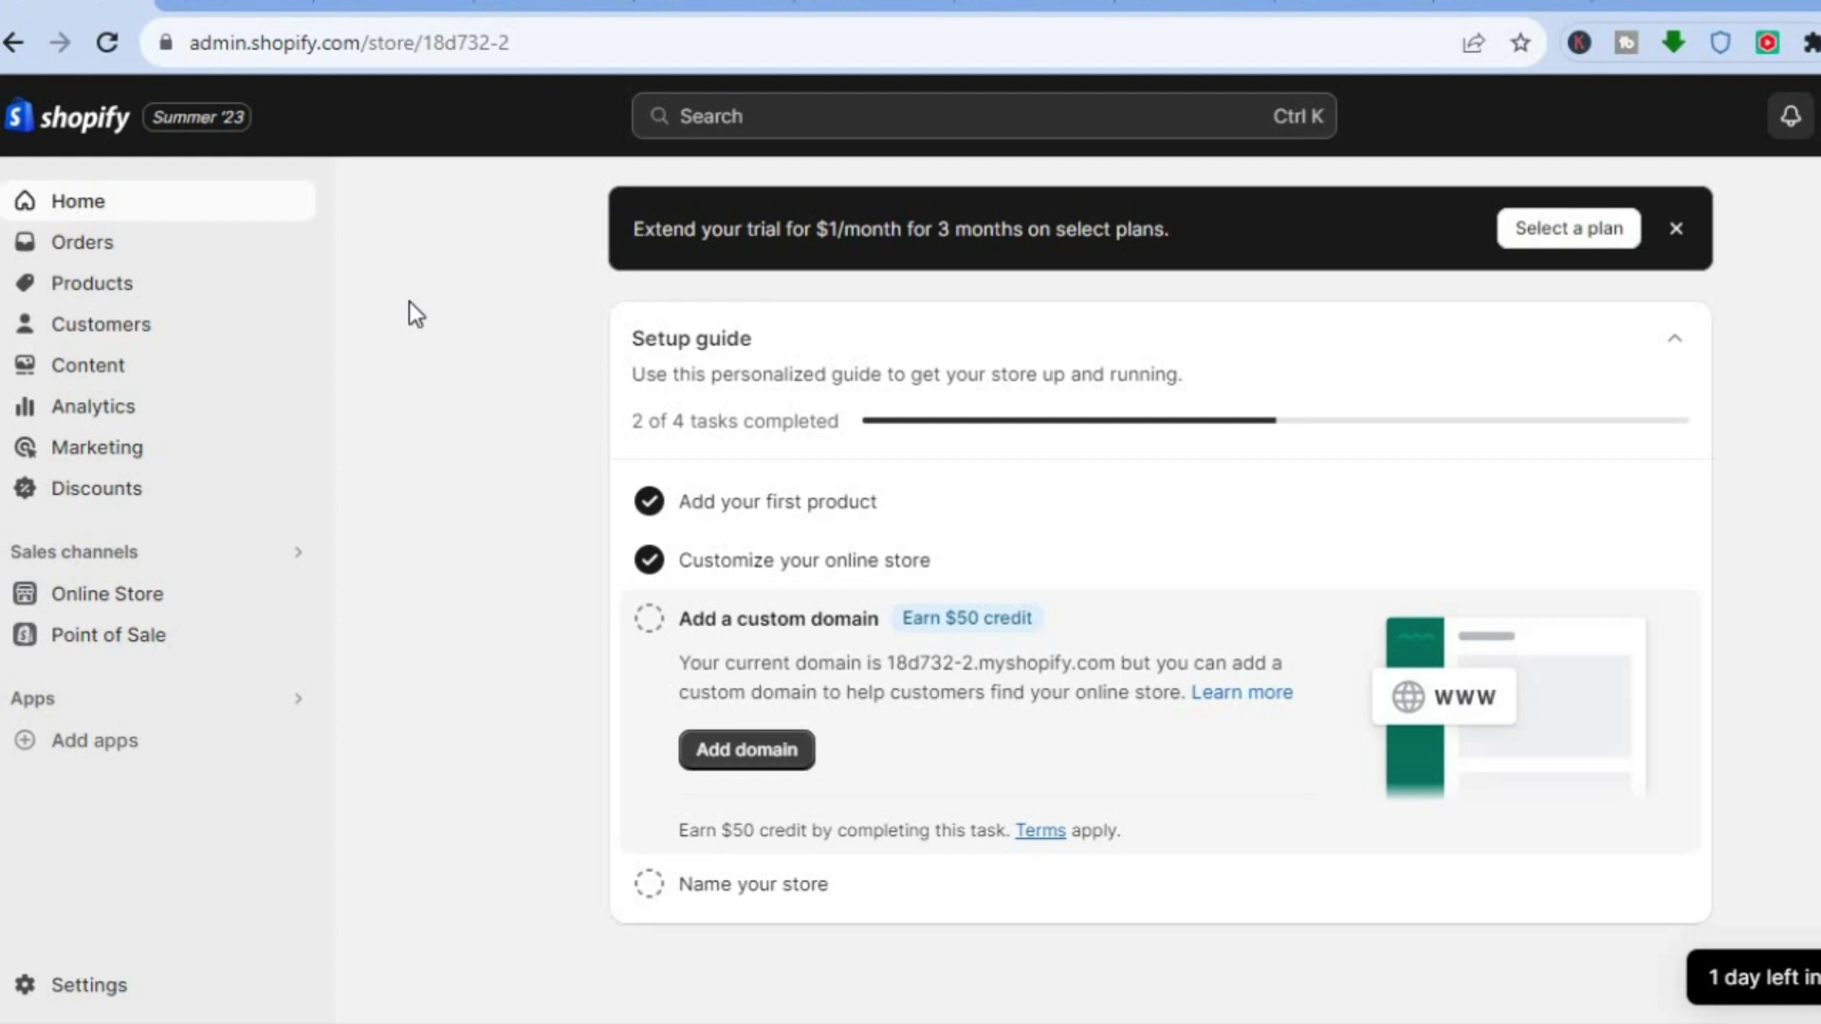
Step: Bring up the actions menu for the current Dawn 11.0.0 theme under Online Store Themes
{"action": "left_click", "coordinate": [128, 611]}
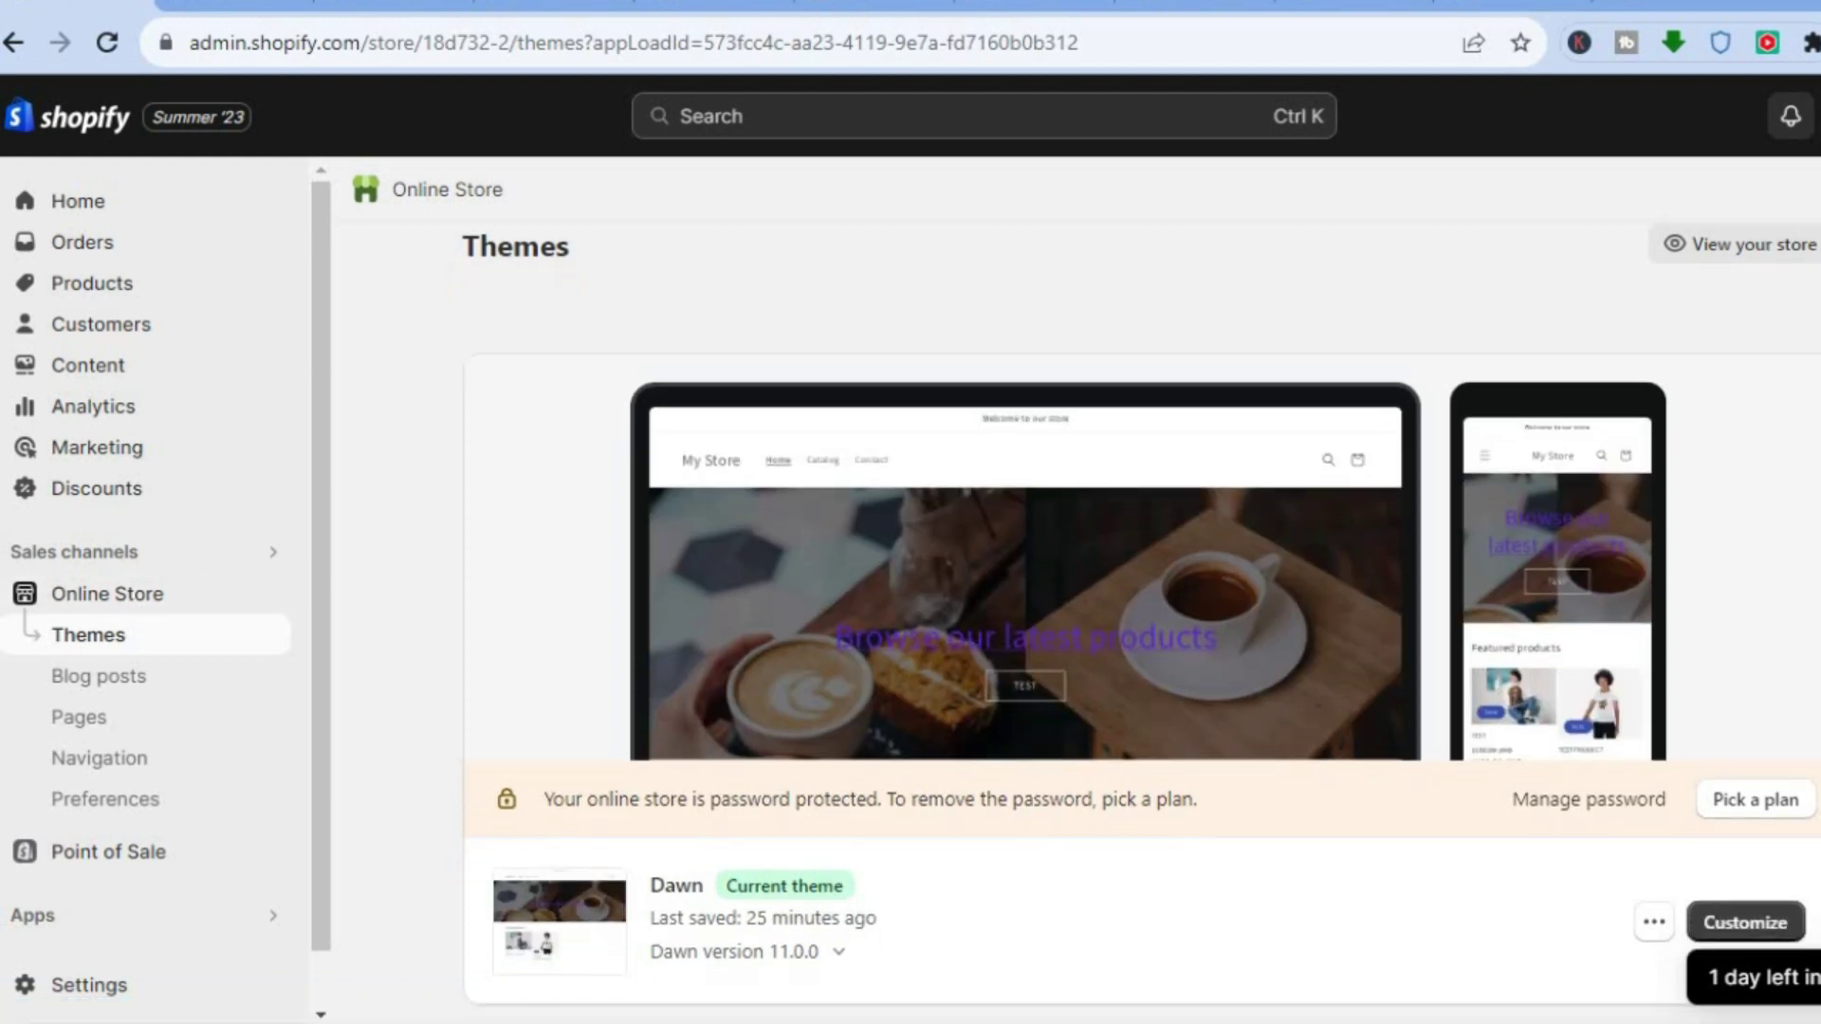
{"action": "scroll", "coordinate": [1138, 588], "scroll_direction": "down", "scroll_amount": 3}
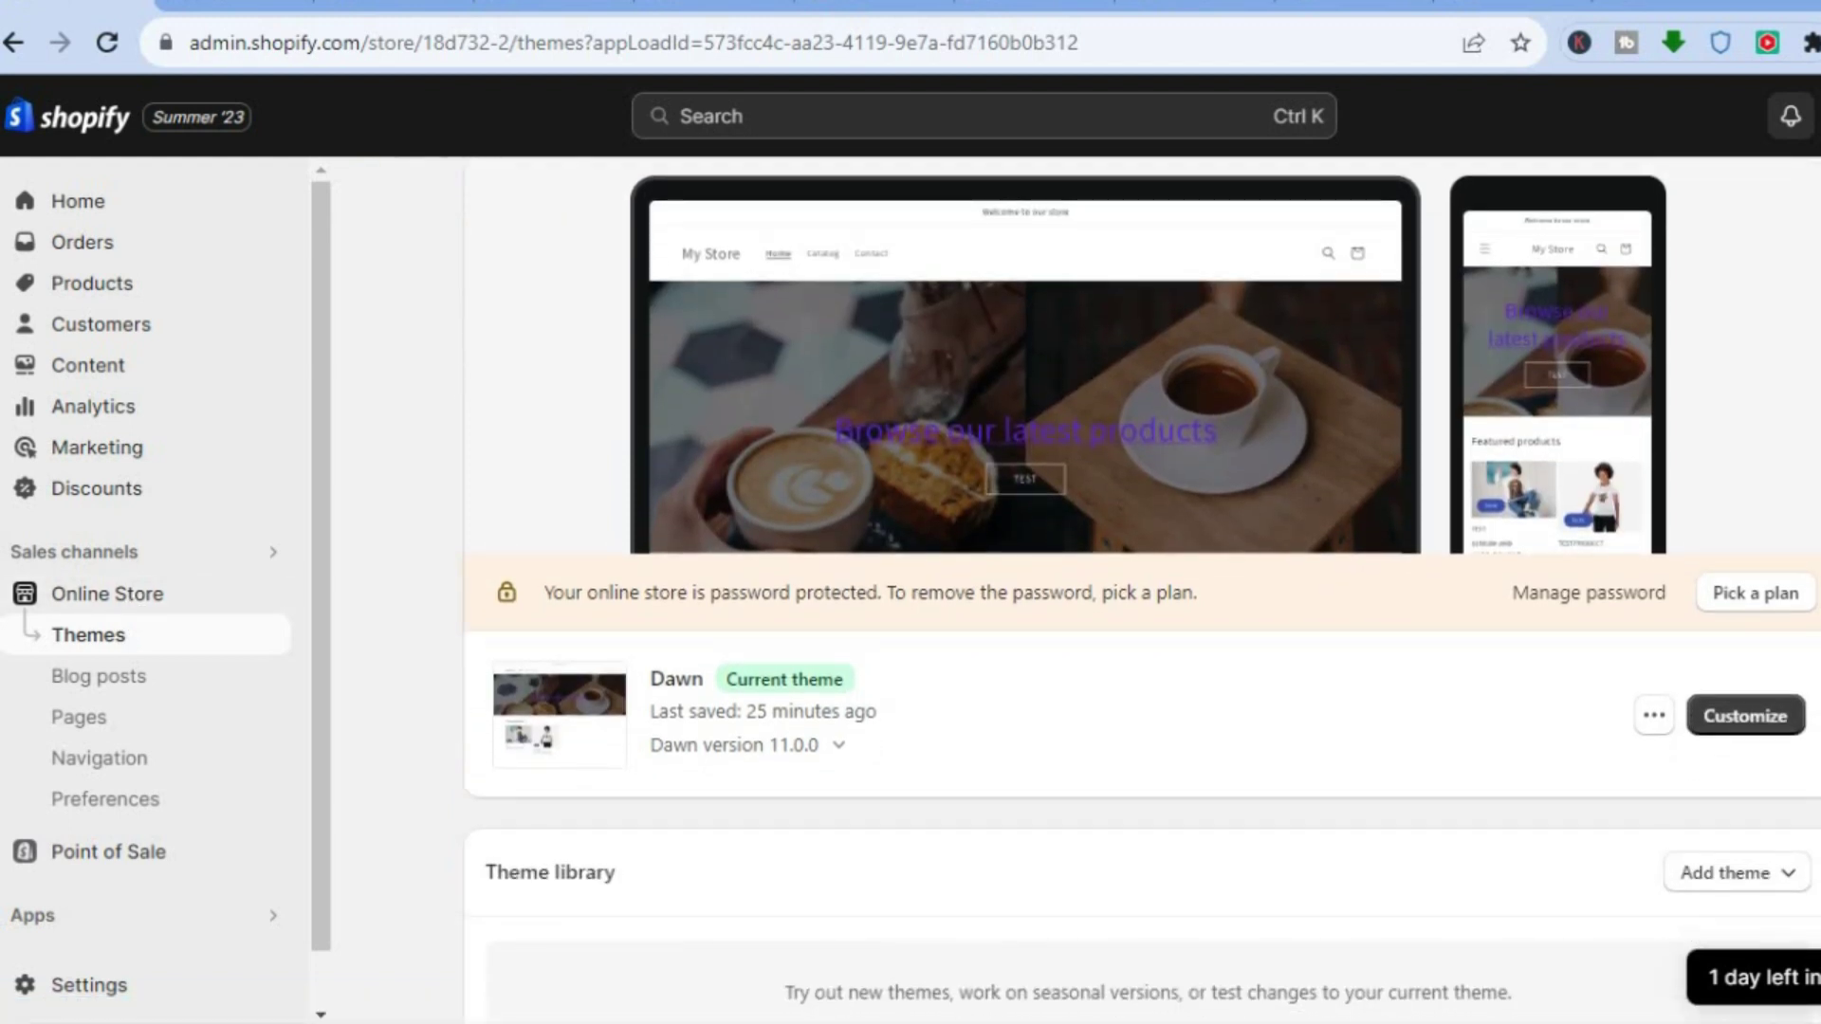
{"action": "left_click", "coordinate": [1657, 716]}
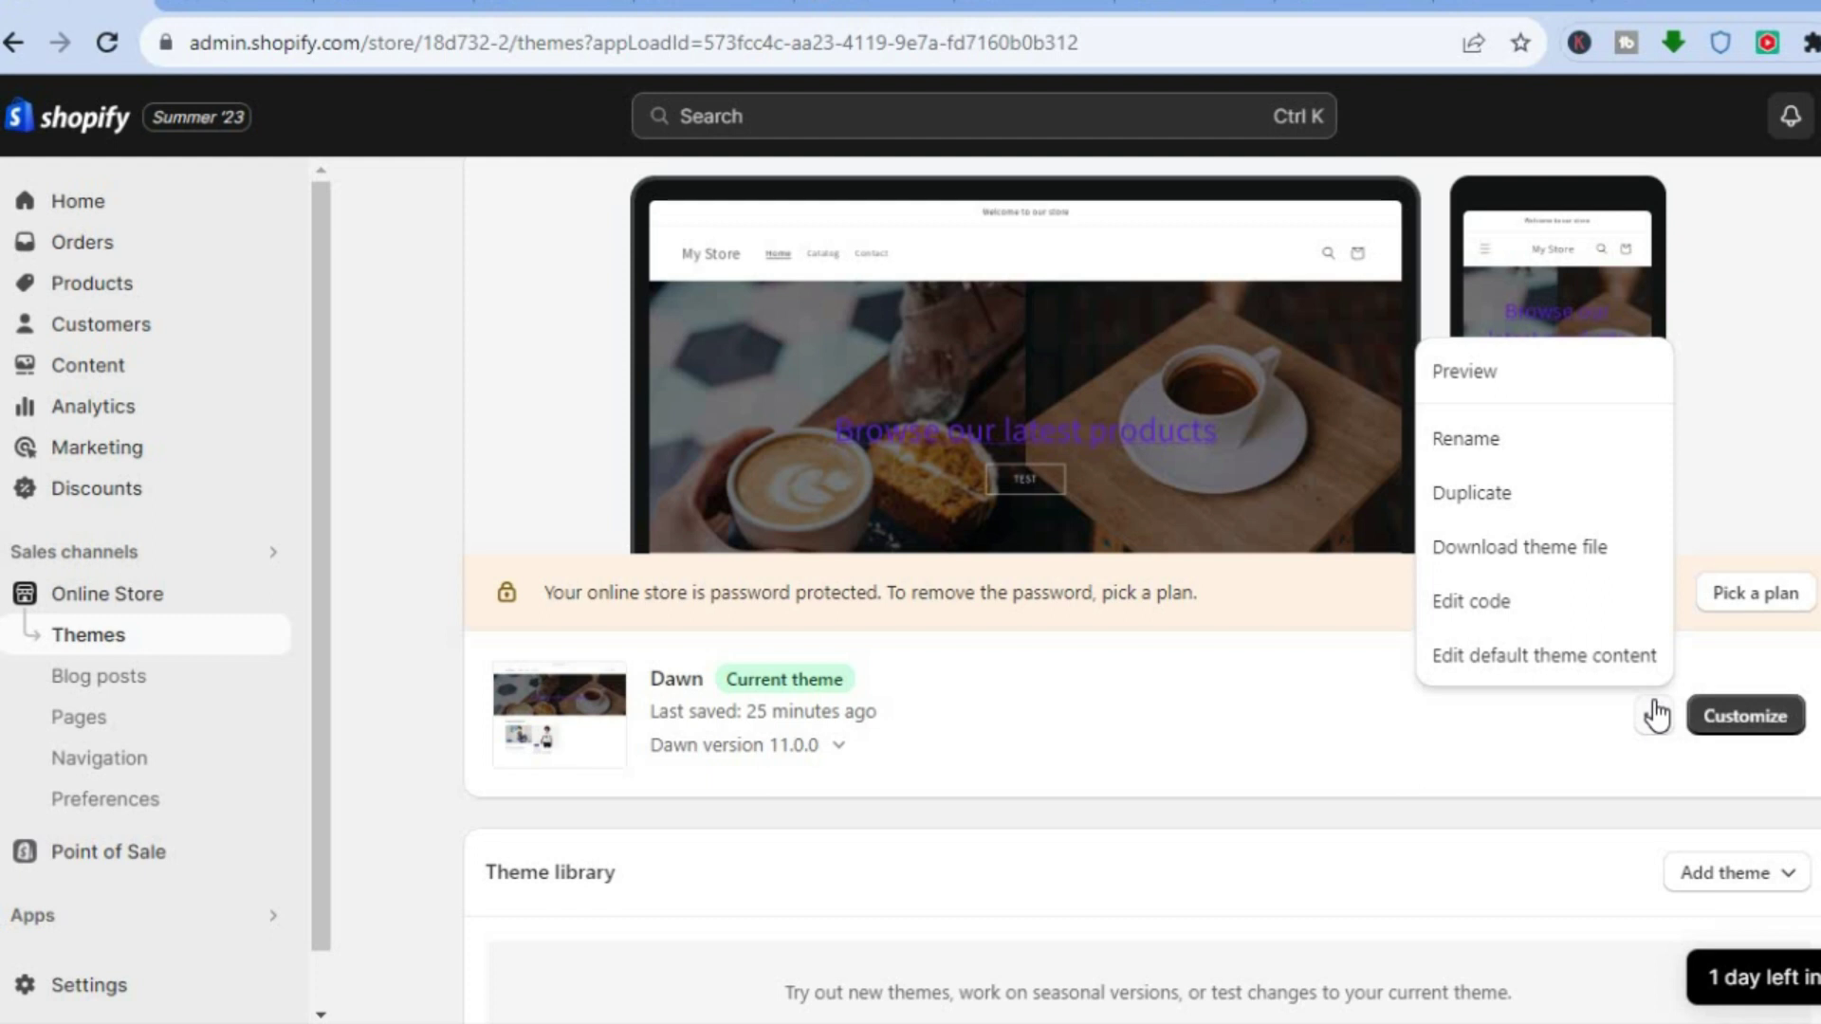
Step: Open Dawn's theme.liquid in the code editor and place the cursor on empty line 338 above </body>
{"action": "left_click", "coordinate": [1546, 603]}
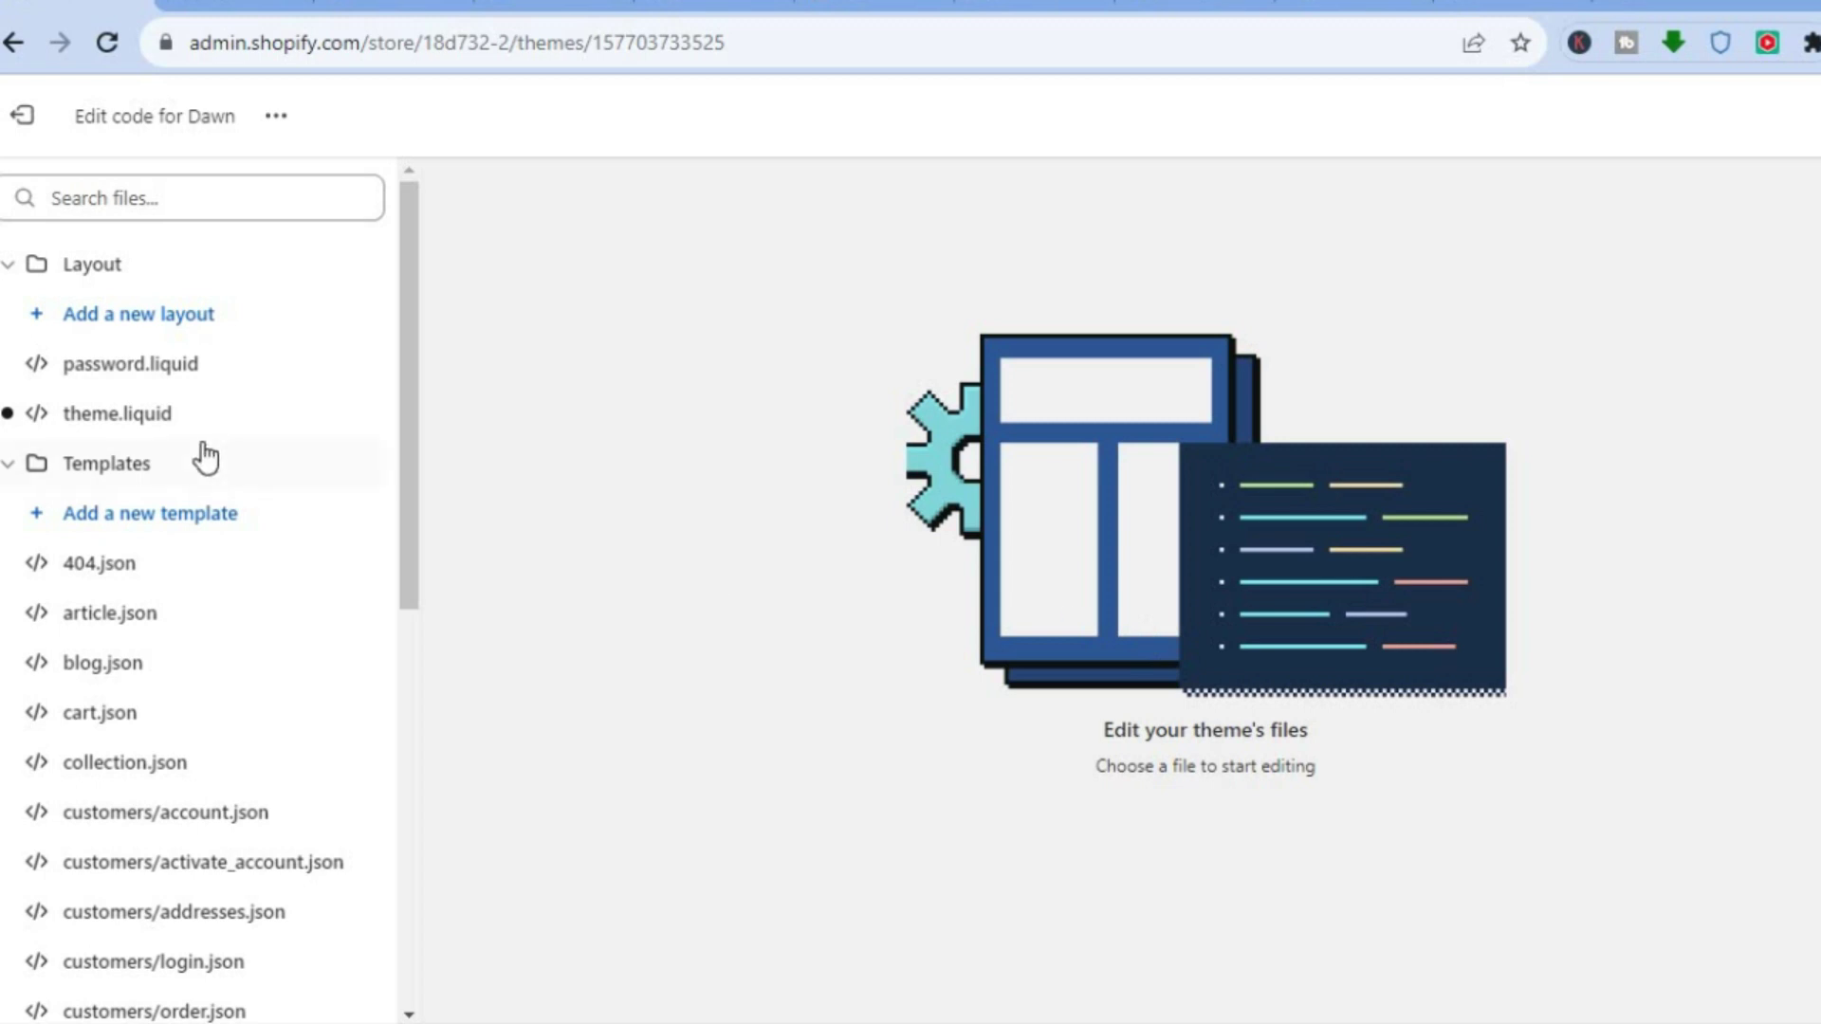
{"action": "left_click", "coordinate": [156, 428]}
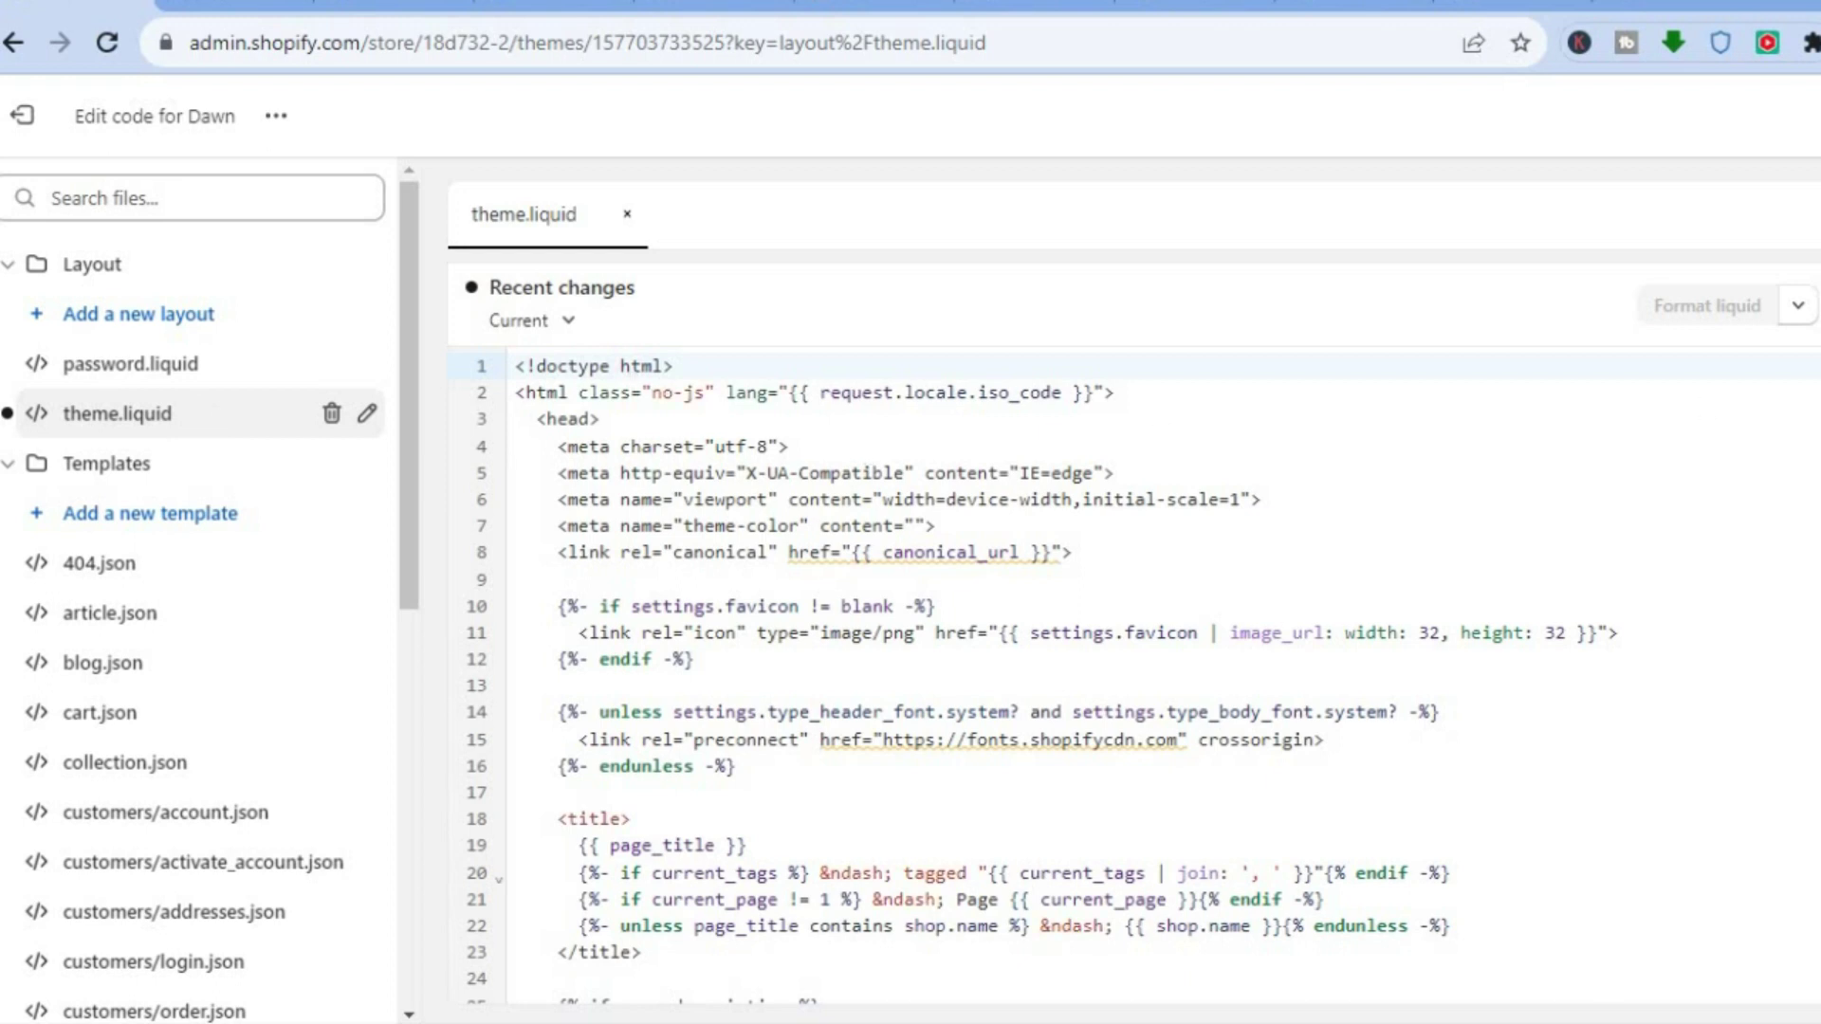
{"action": "scroll", "coordinate": [1095, 664], "scroll_direction": "down", "scroll_amount": 20}
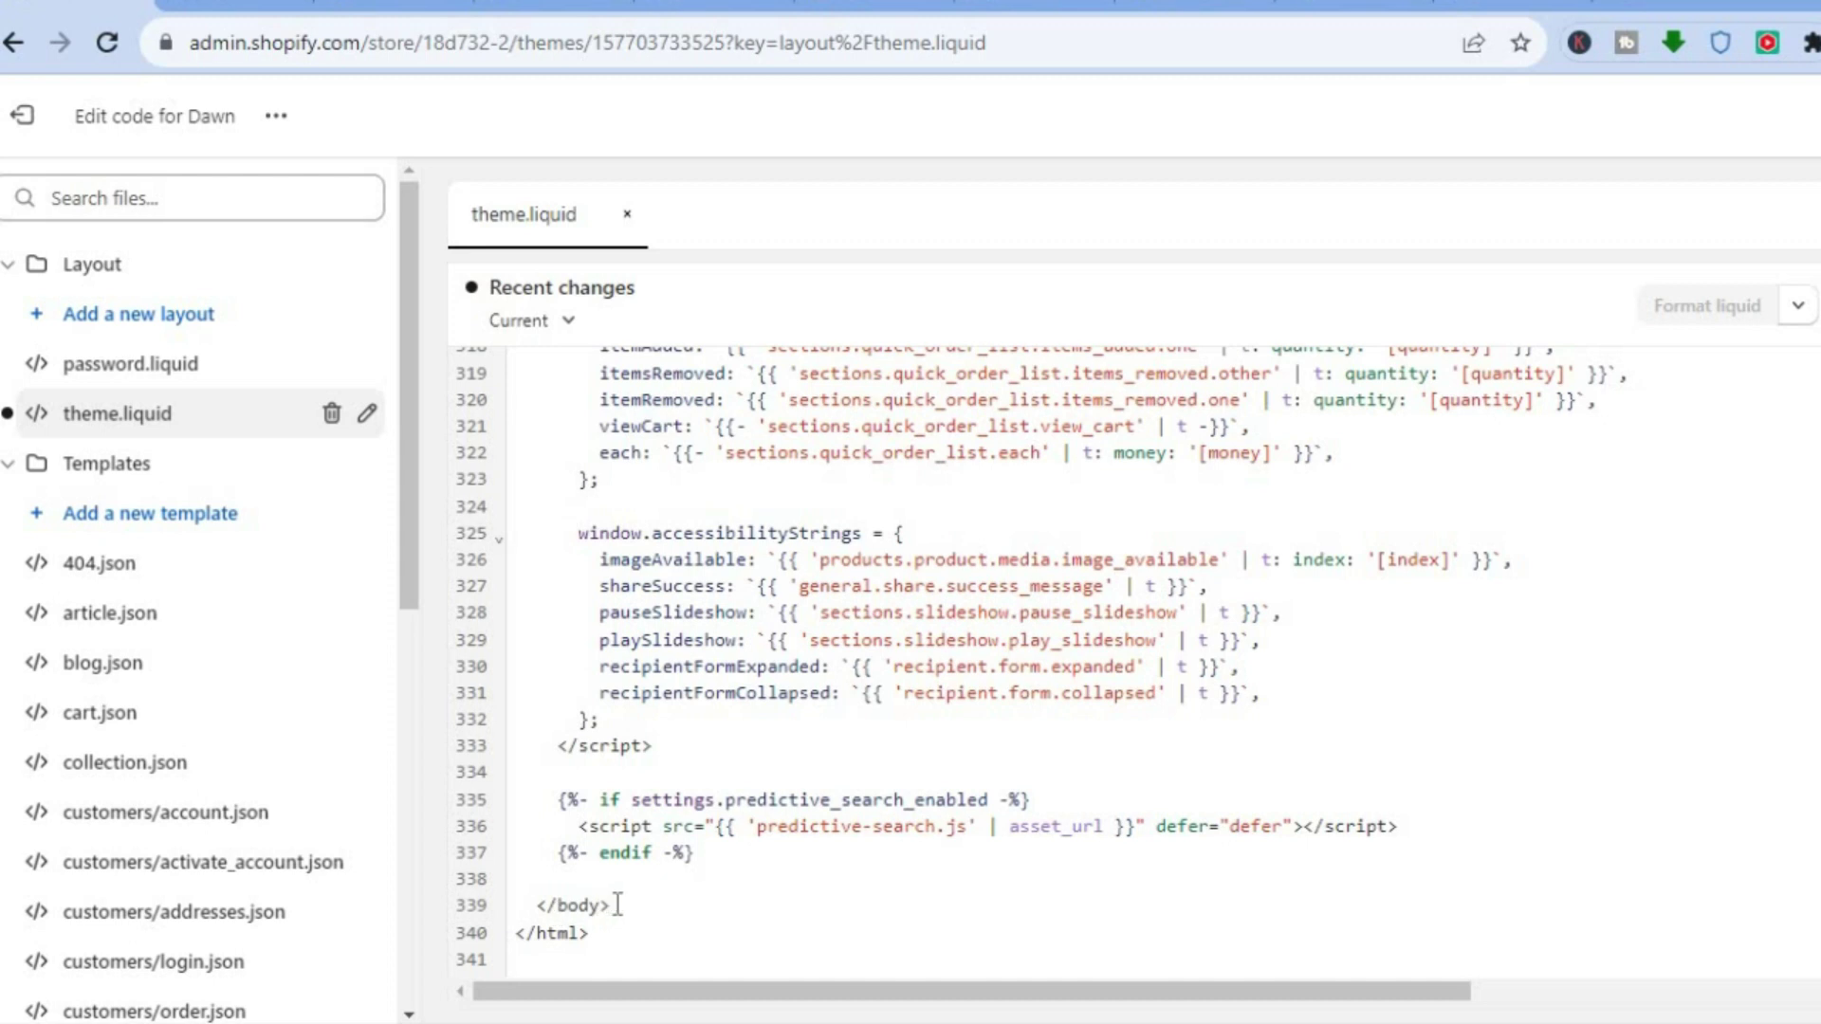
{"action": "left_click", "coordinate": [533, 880]}
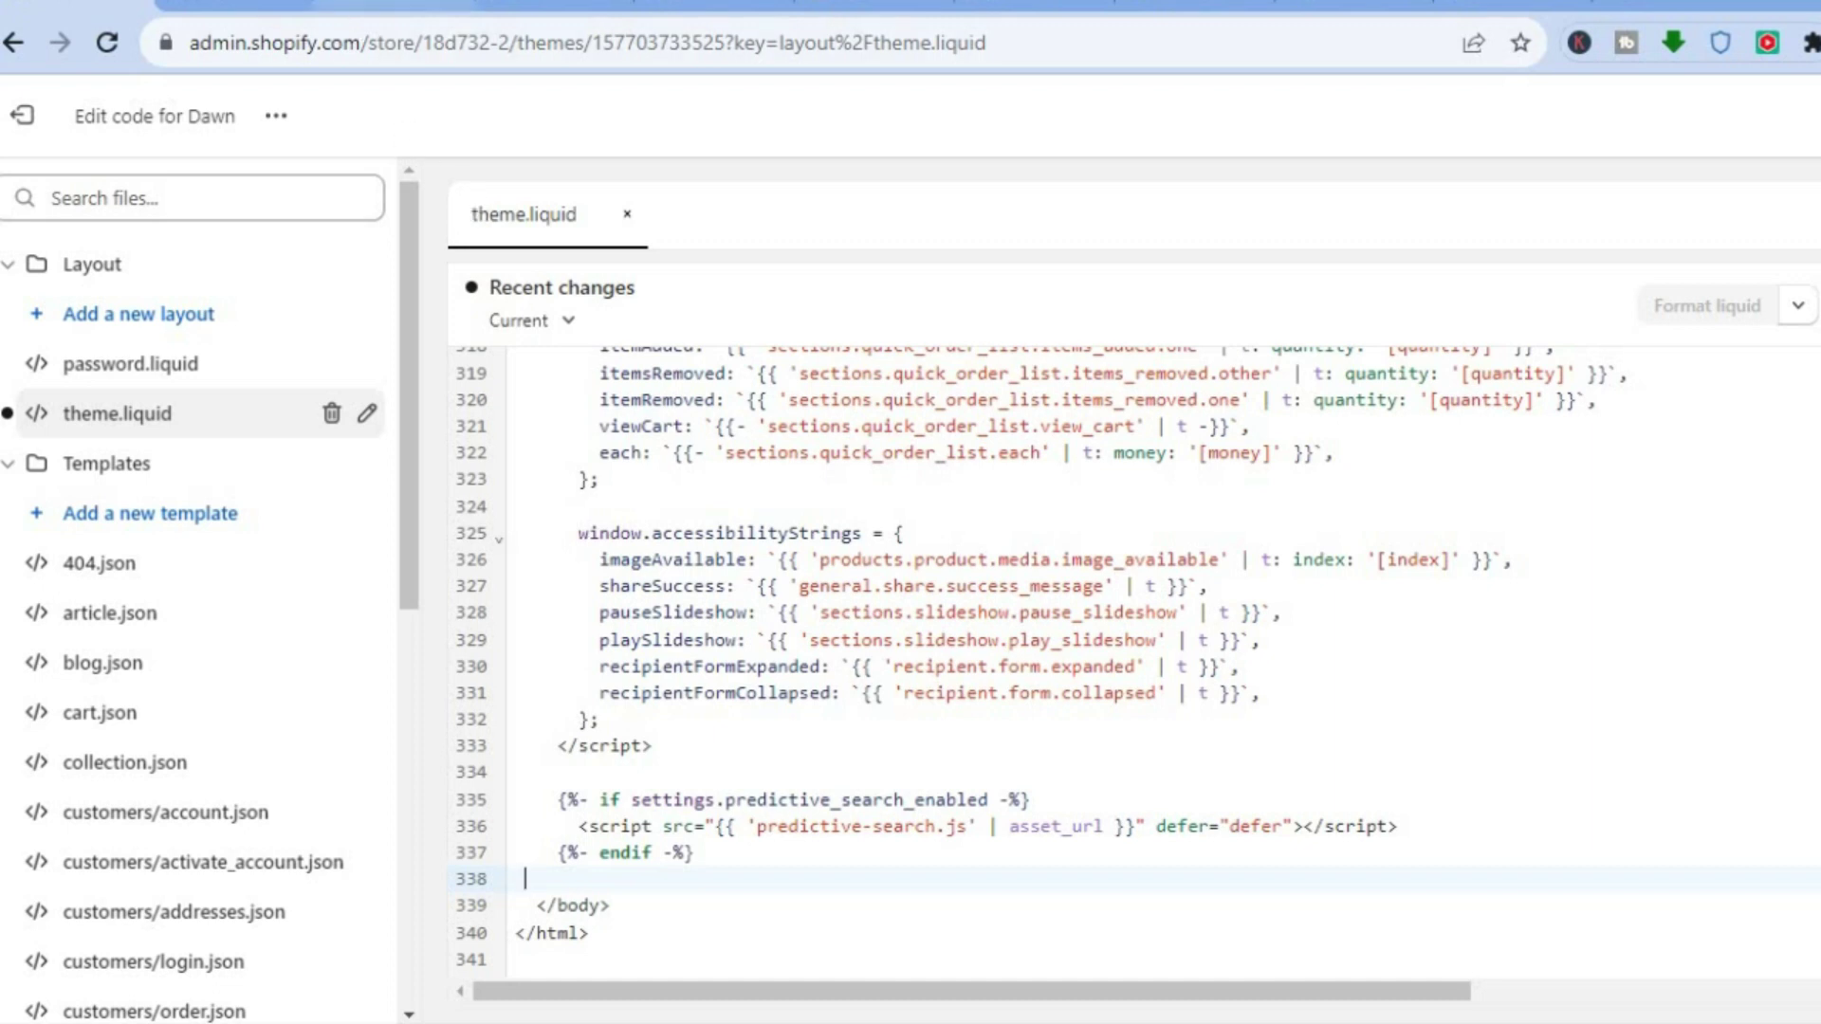
{"action": "key", "text": "ctrl+Tab"}
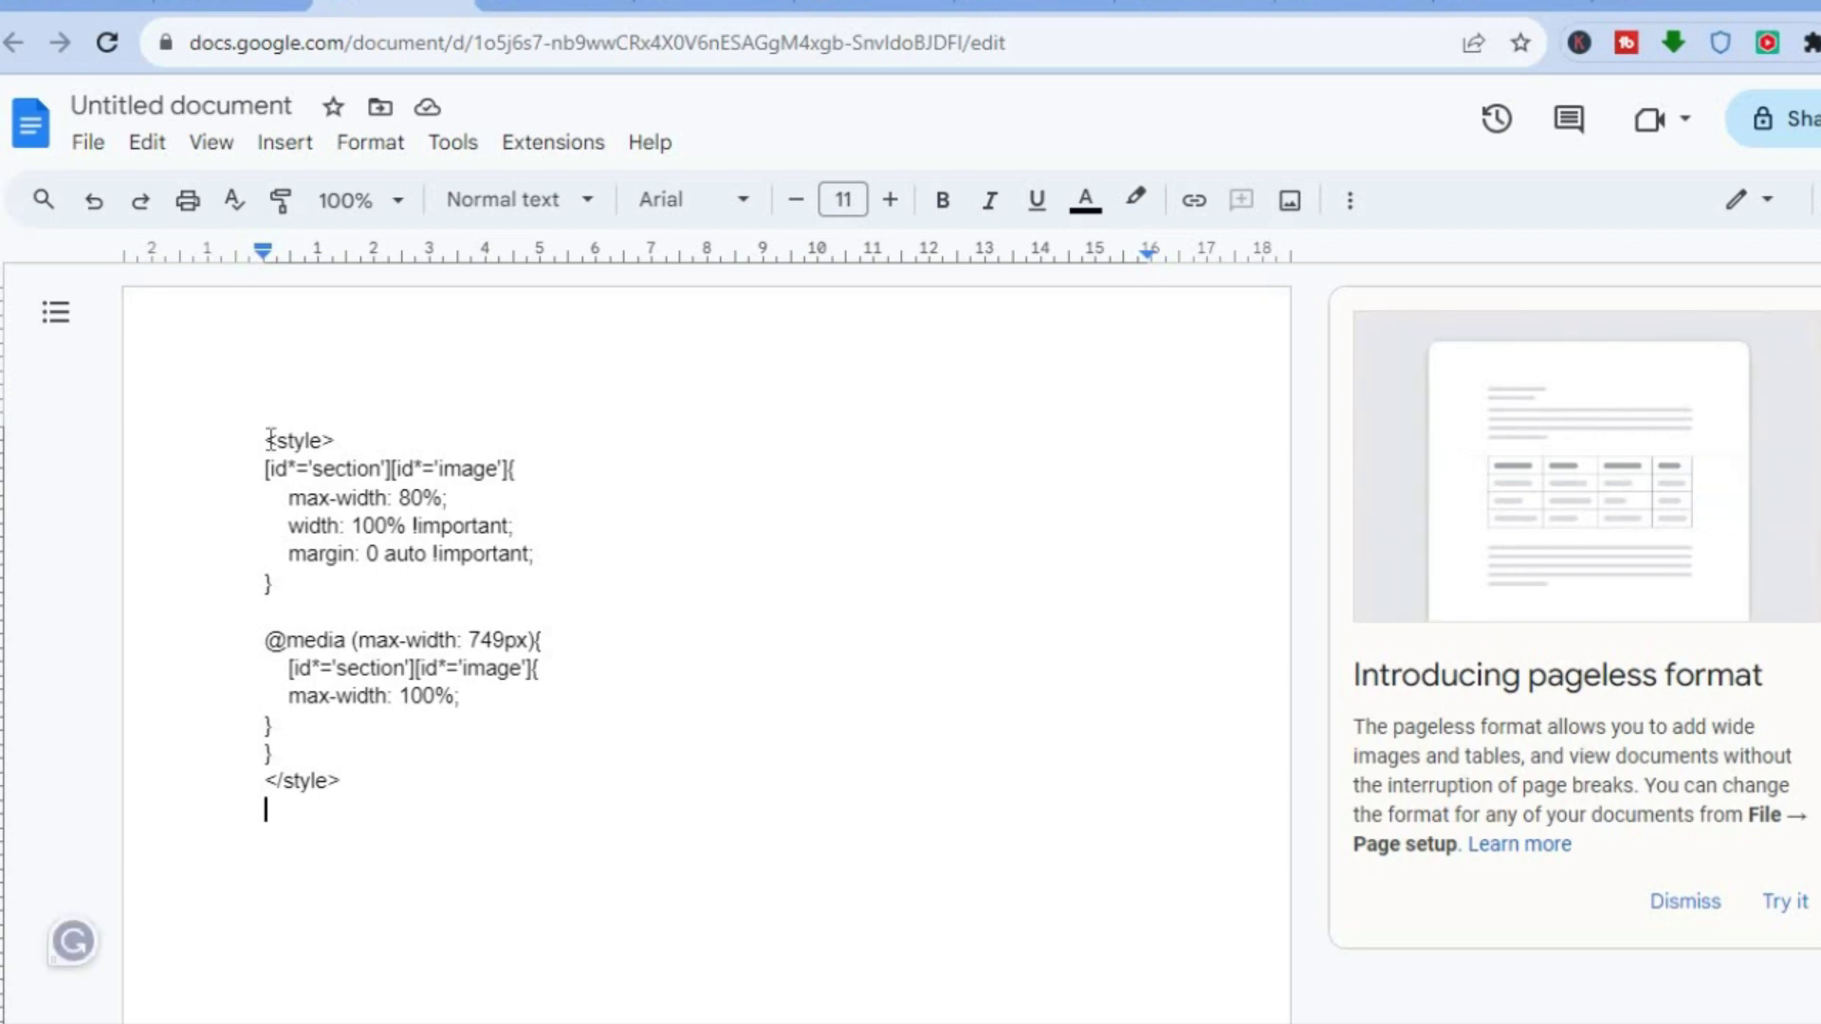
Step: Copy the full <style>…</style> CSS block from the Google Doc, then return to theme.liquid
{"action": "left_click_drag", "start_coordinate": [271, 439], "coordinate": [341, 829]}
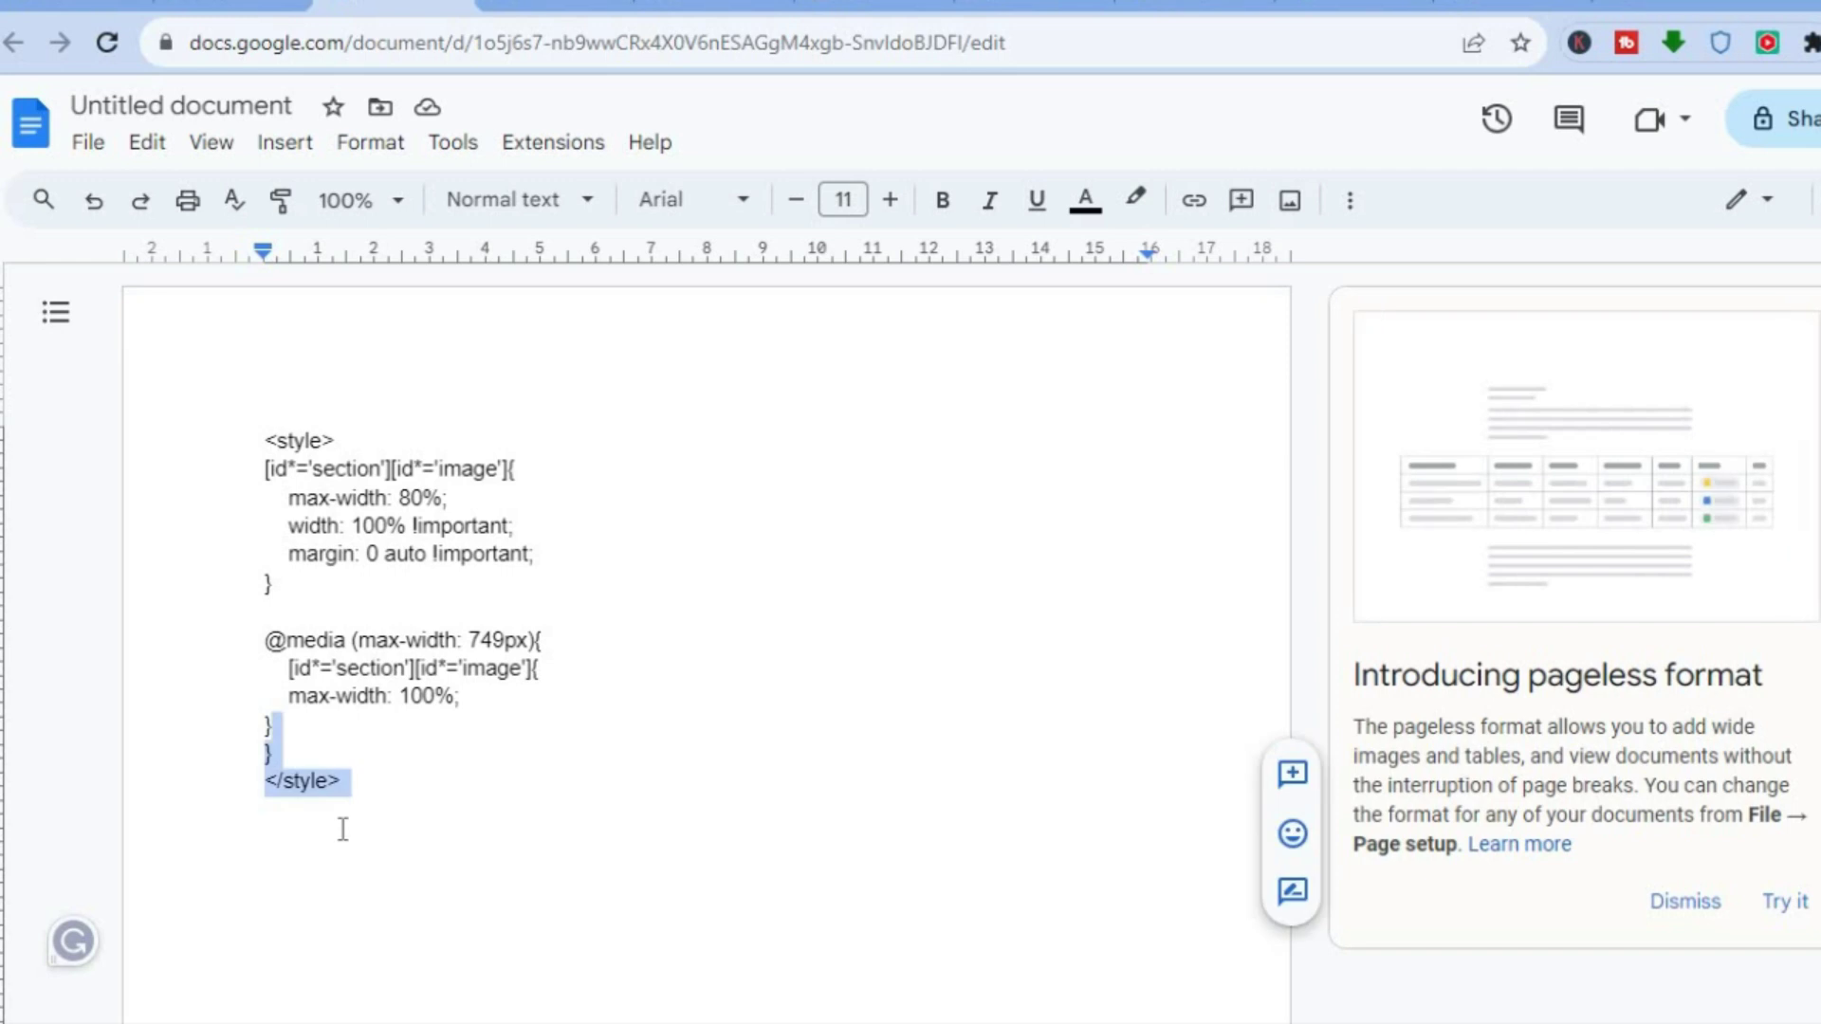
{"action": "right_click", "coordinate": [337, 701]}
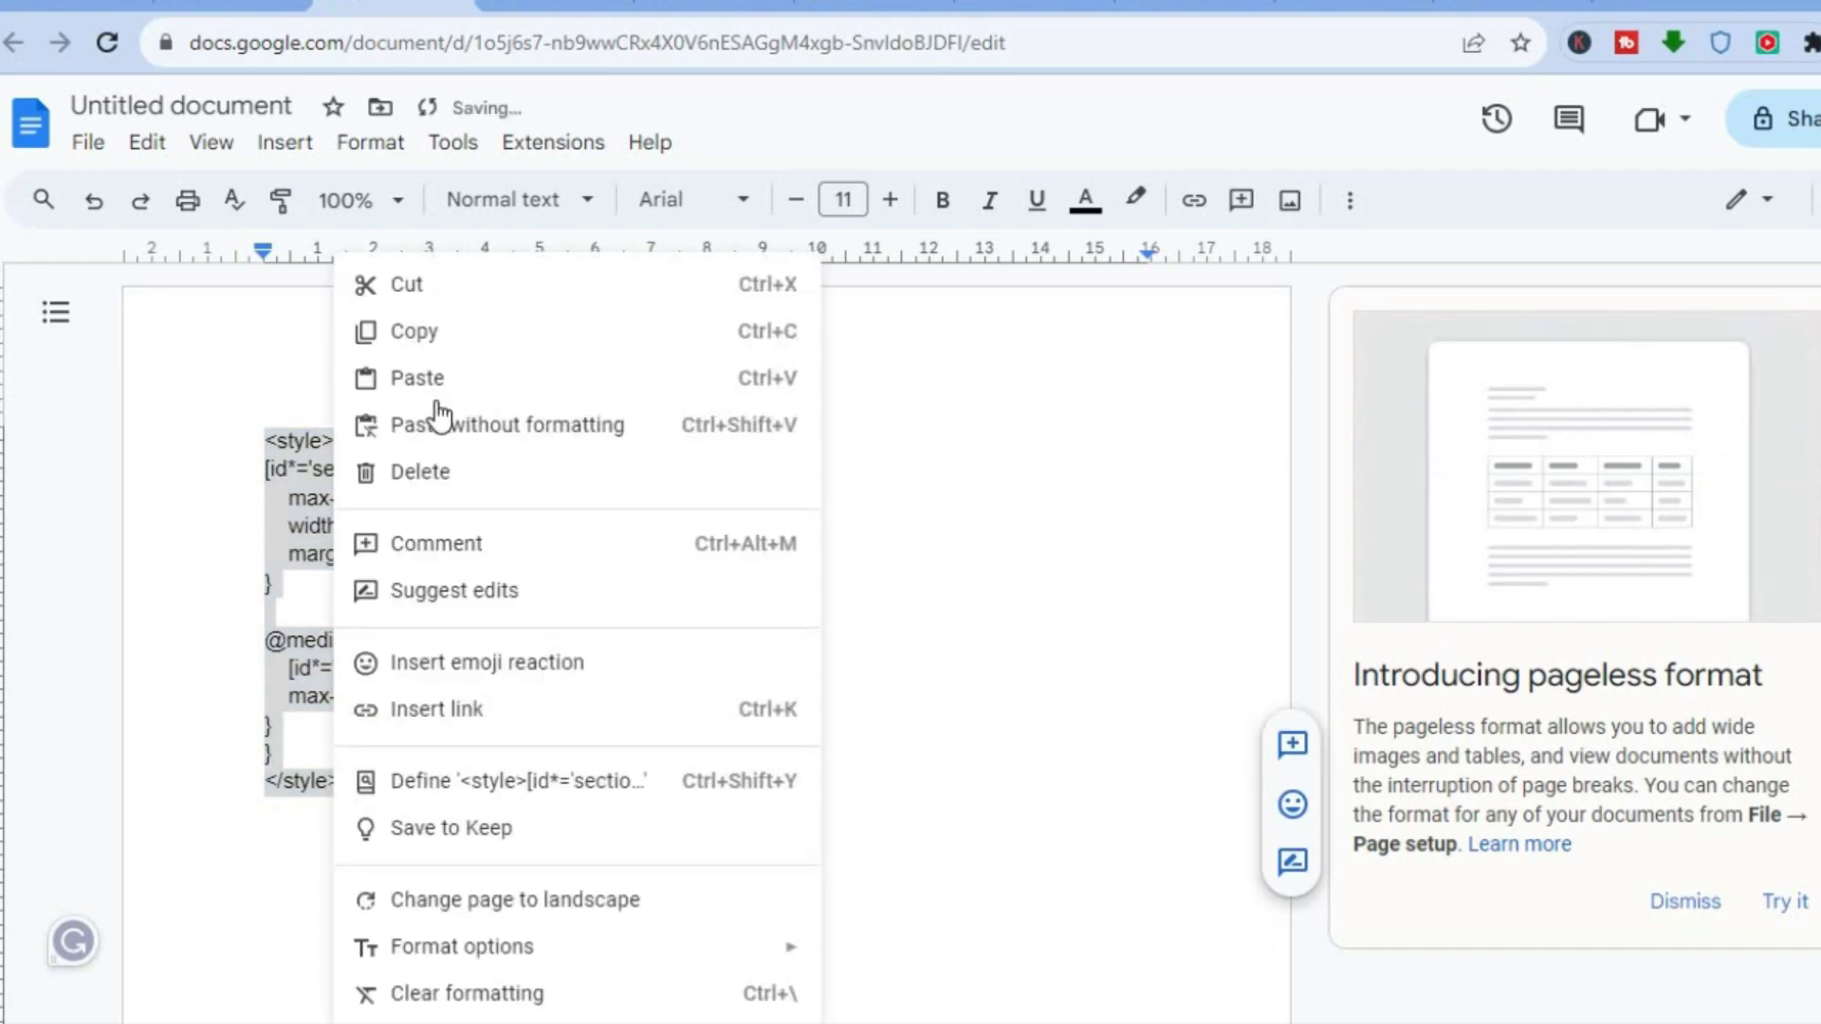
{"action": "left_click", "coordinate": [447, 334]}
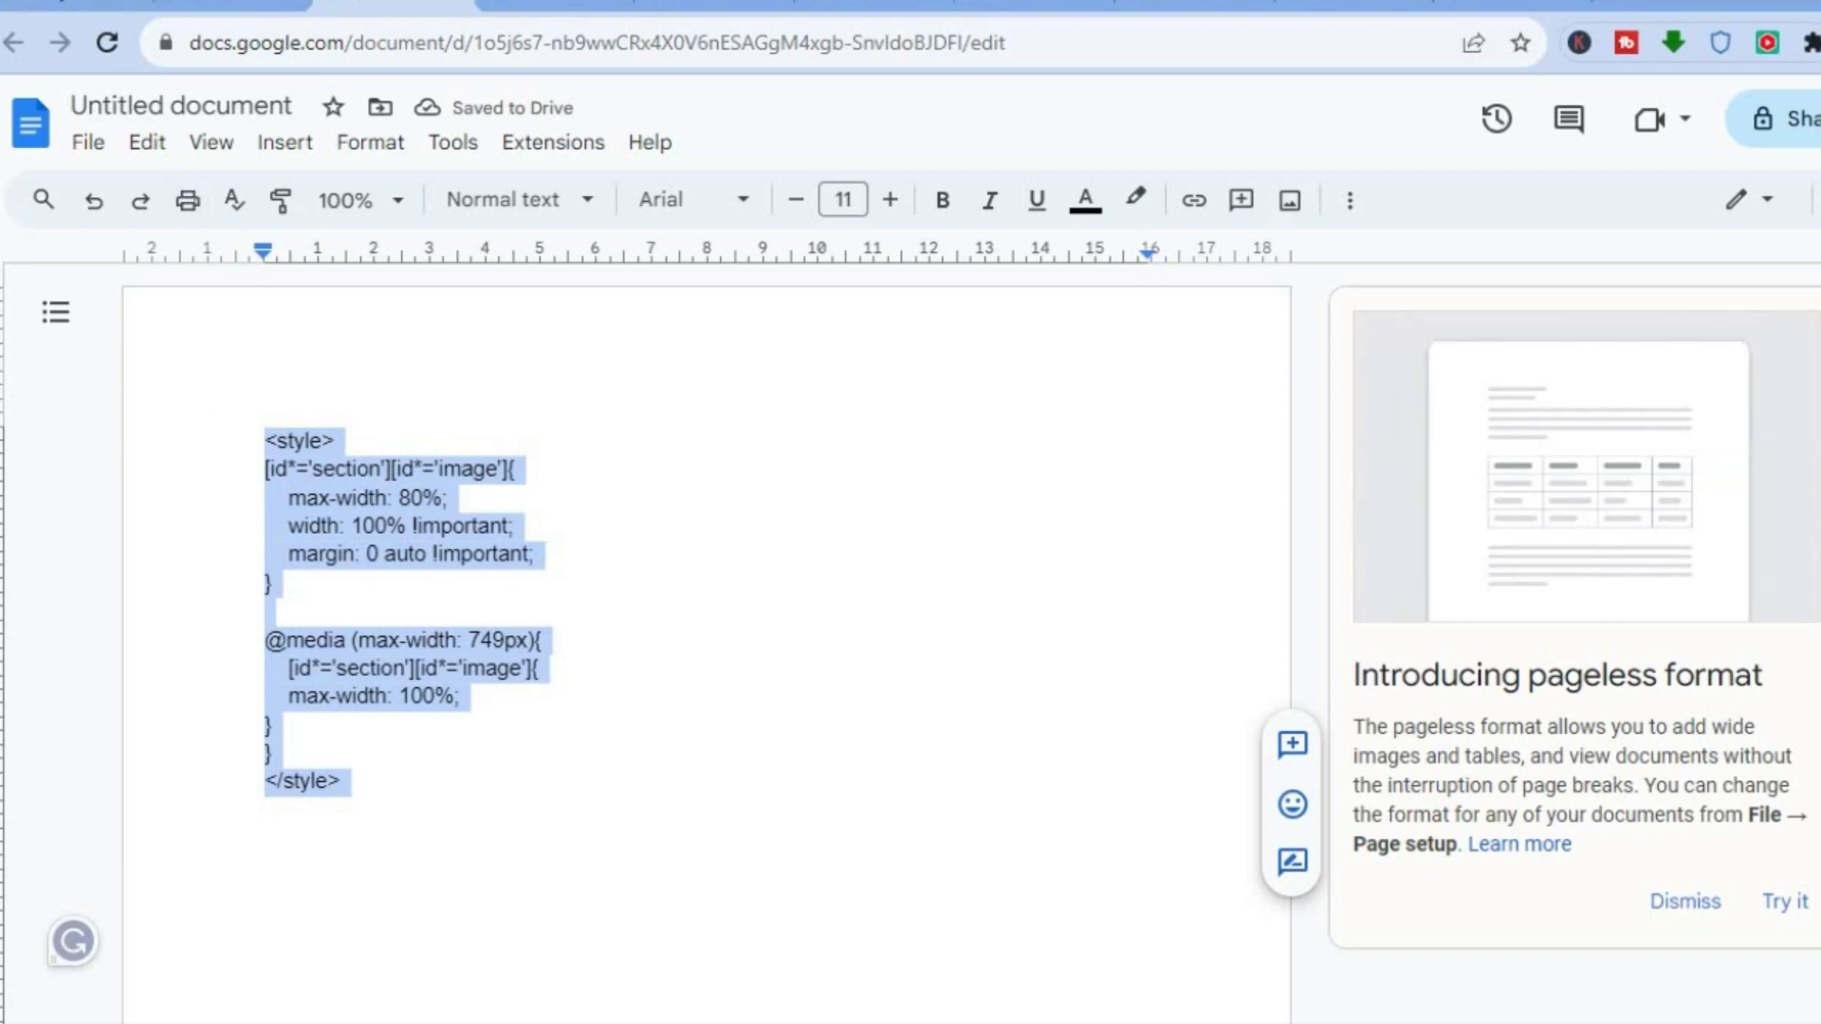
{"action": "left_click", "coordinate": [76, 5]}
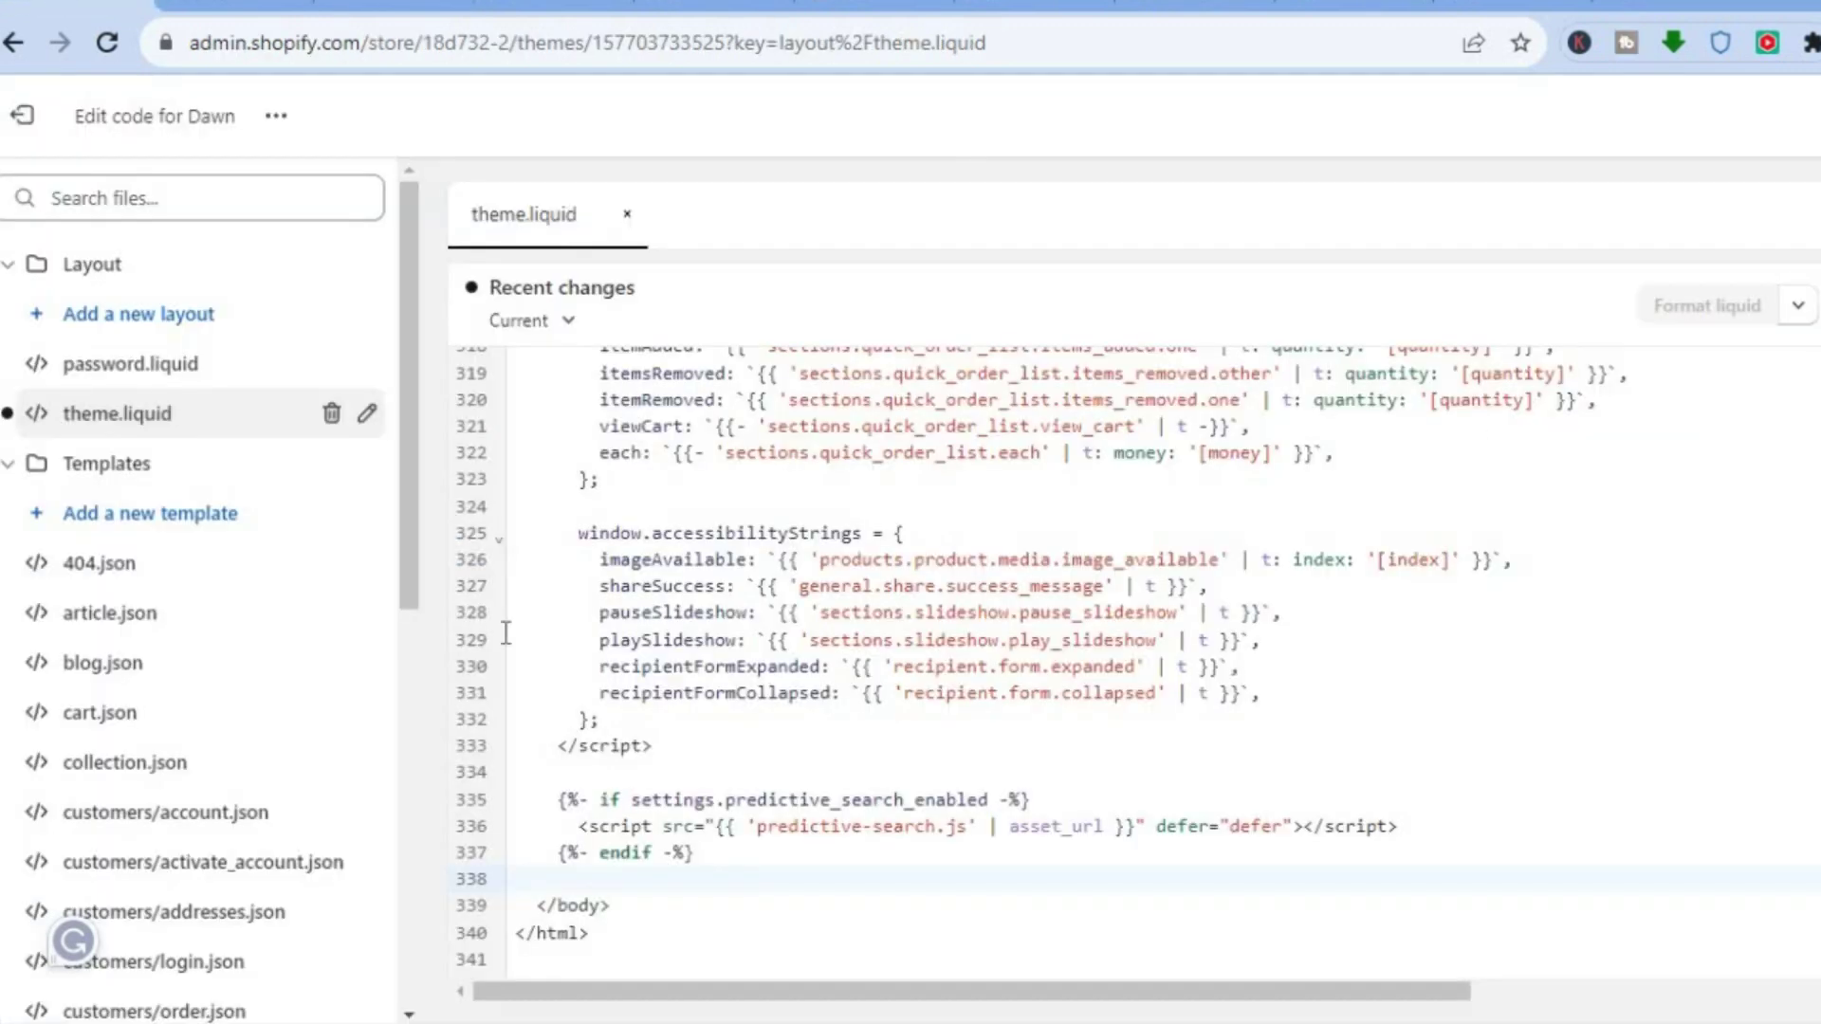
Step: Paste the CSS block at line 338 of theme.liquid, save it, and view the storefront
{"action": "right_click", "coordinate": [572, 878]}
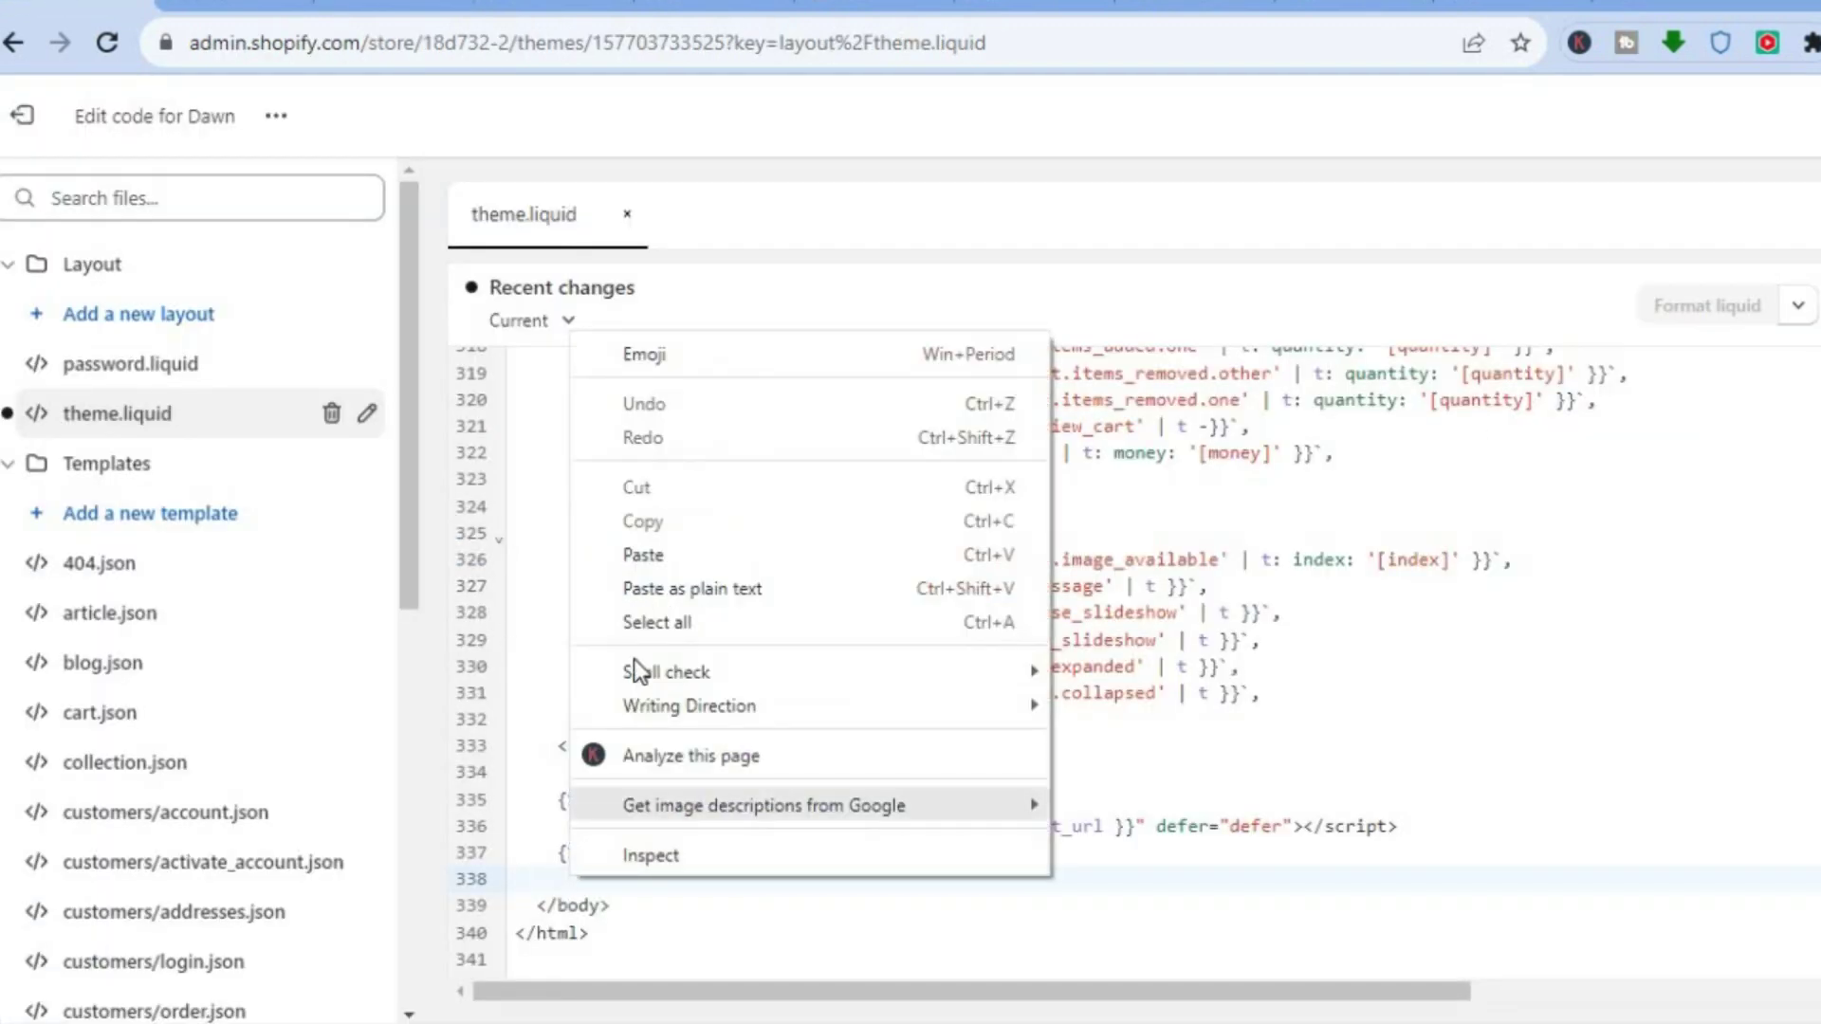
{"action": "left_click", "coordinate": [654, 558]}
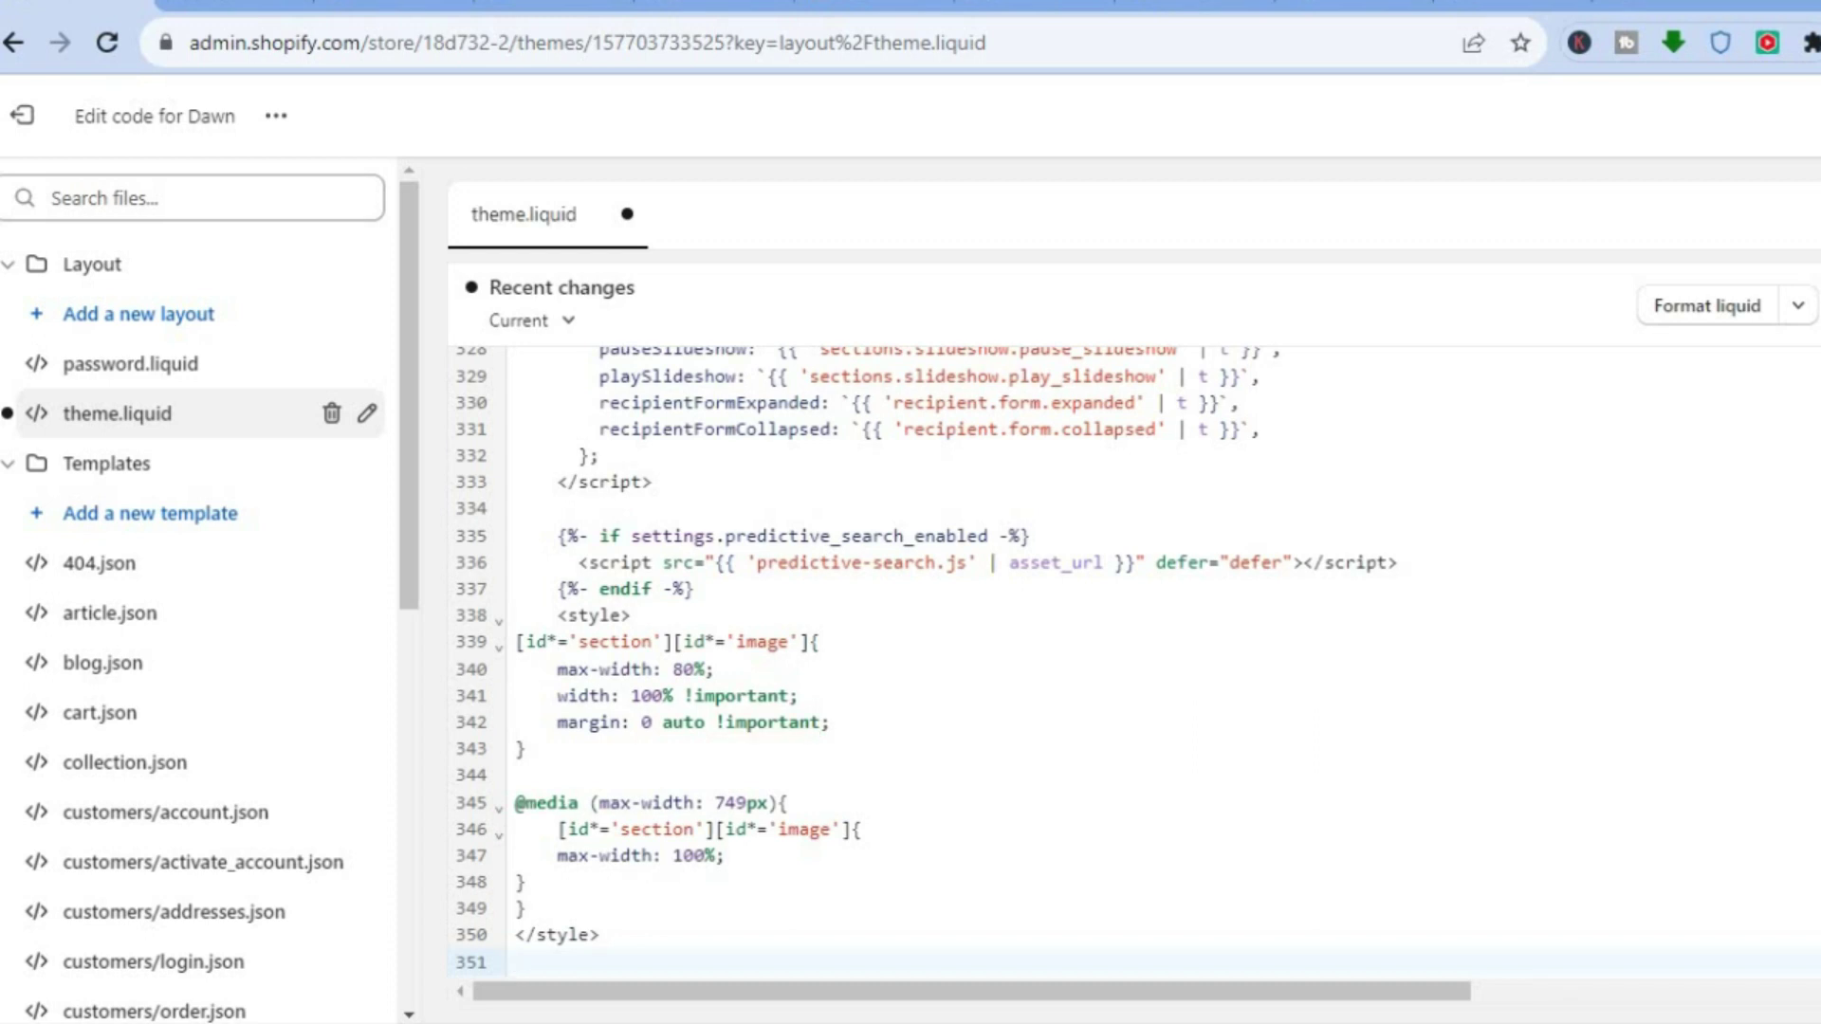
{"action": "key", "text": "ctrl+s"}
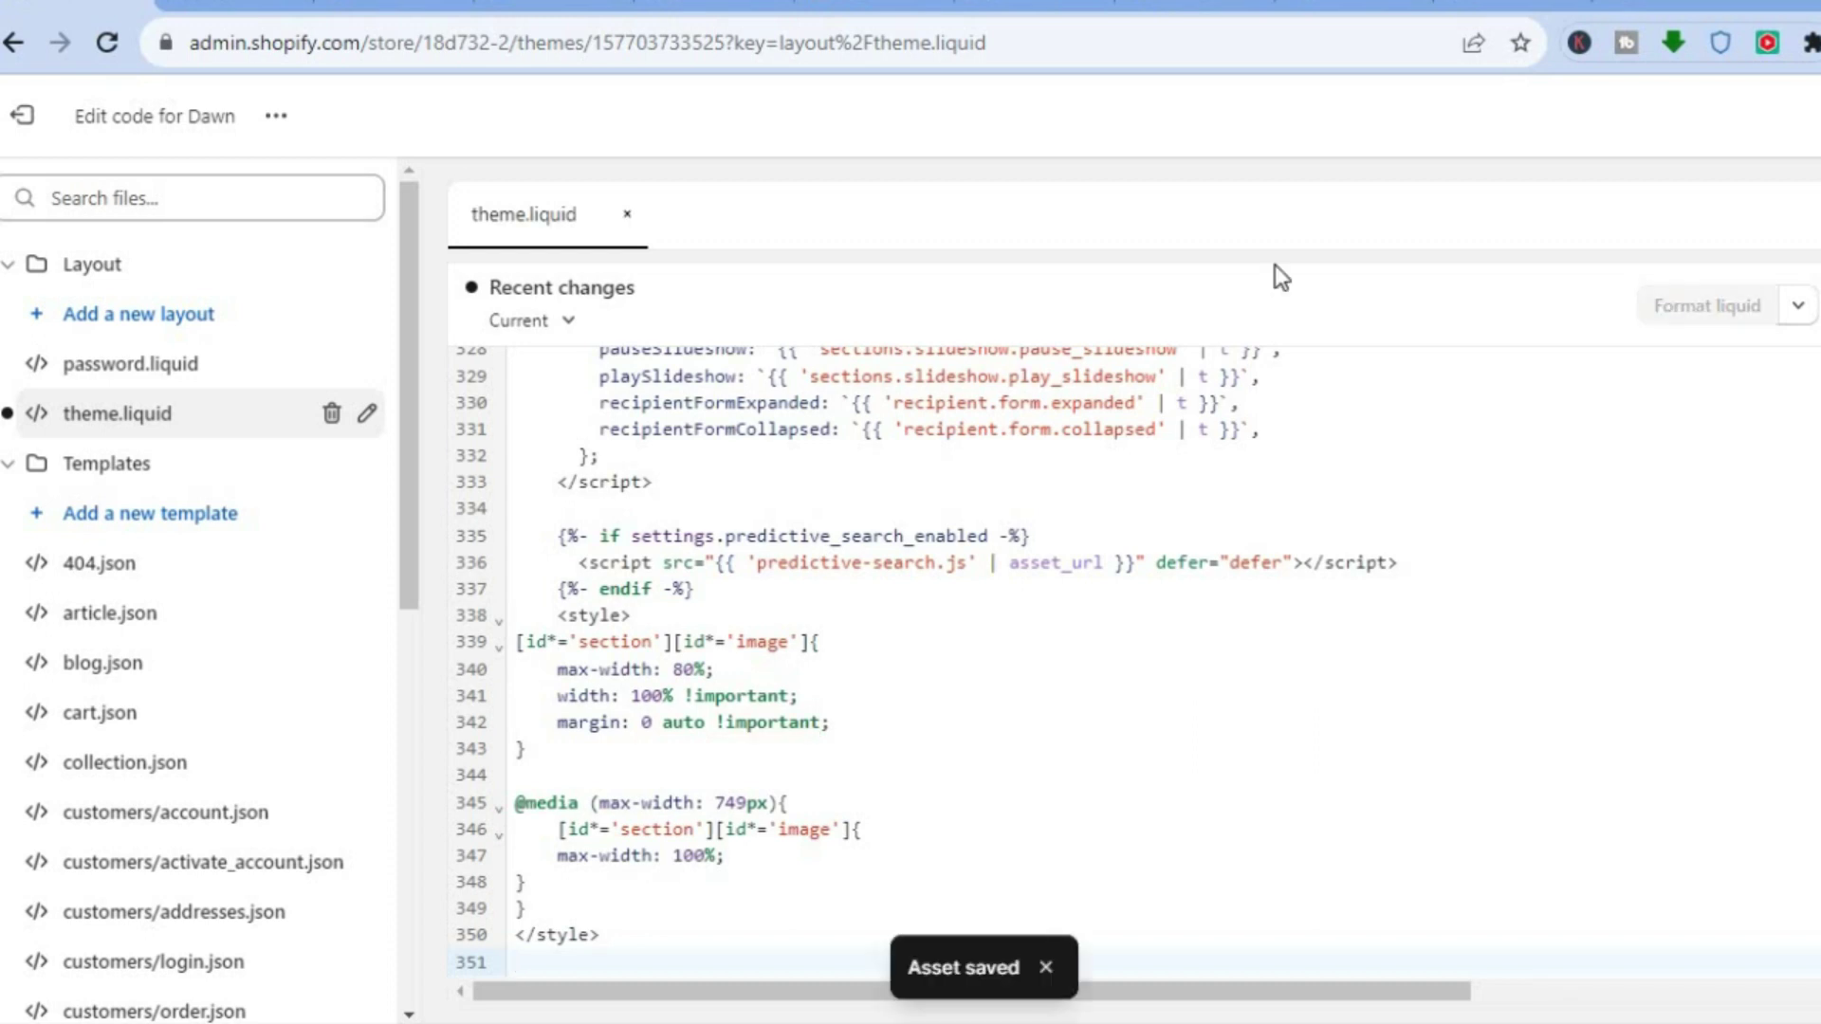
{"action": "left_click", "coordinate": [210, 8]}
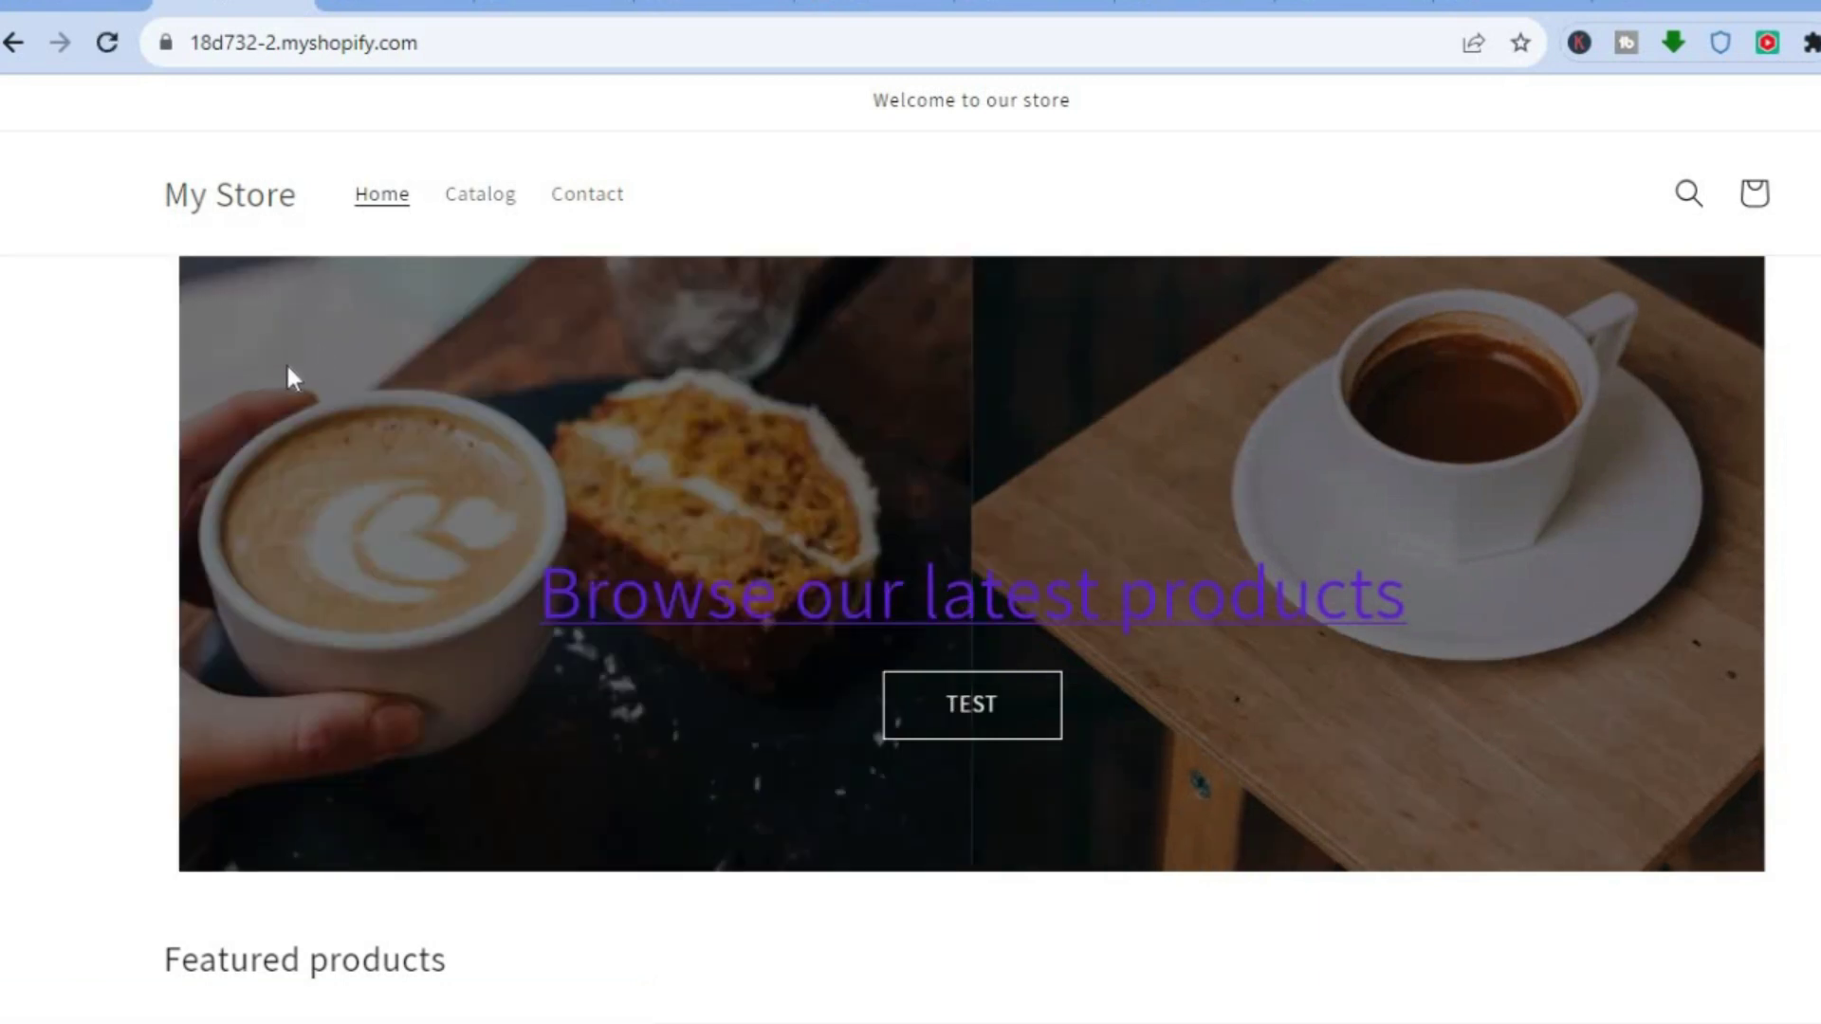
Step: After checking the 80%-wide centred banner, return to the theme.liquid code
{"action": "left_click", "coordinate": [61, 5]}
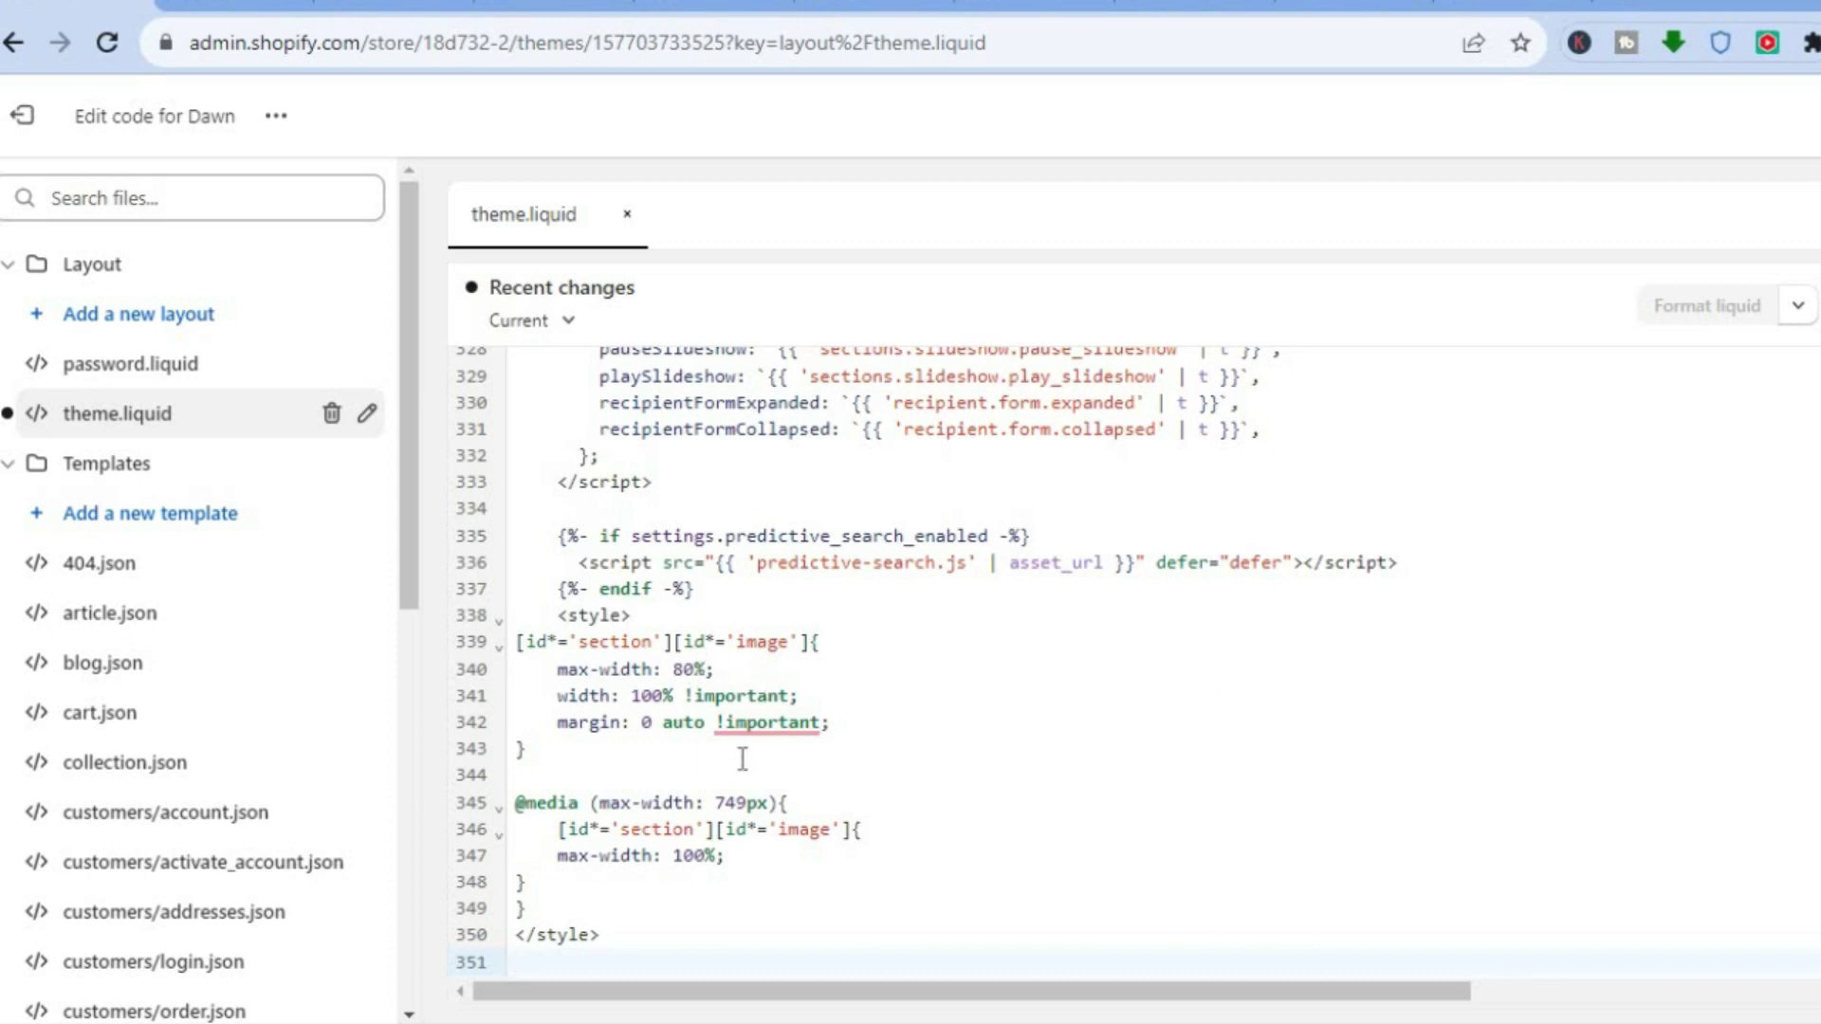
Step: Change the max-width on line 340 from 80% to 50%, save, and go to the storefront
{"action": "left_click", "coordinate": [683, 667]}
{"action": "left_click", "coordinate": [675, 667]}
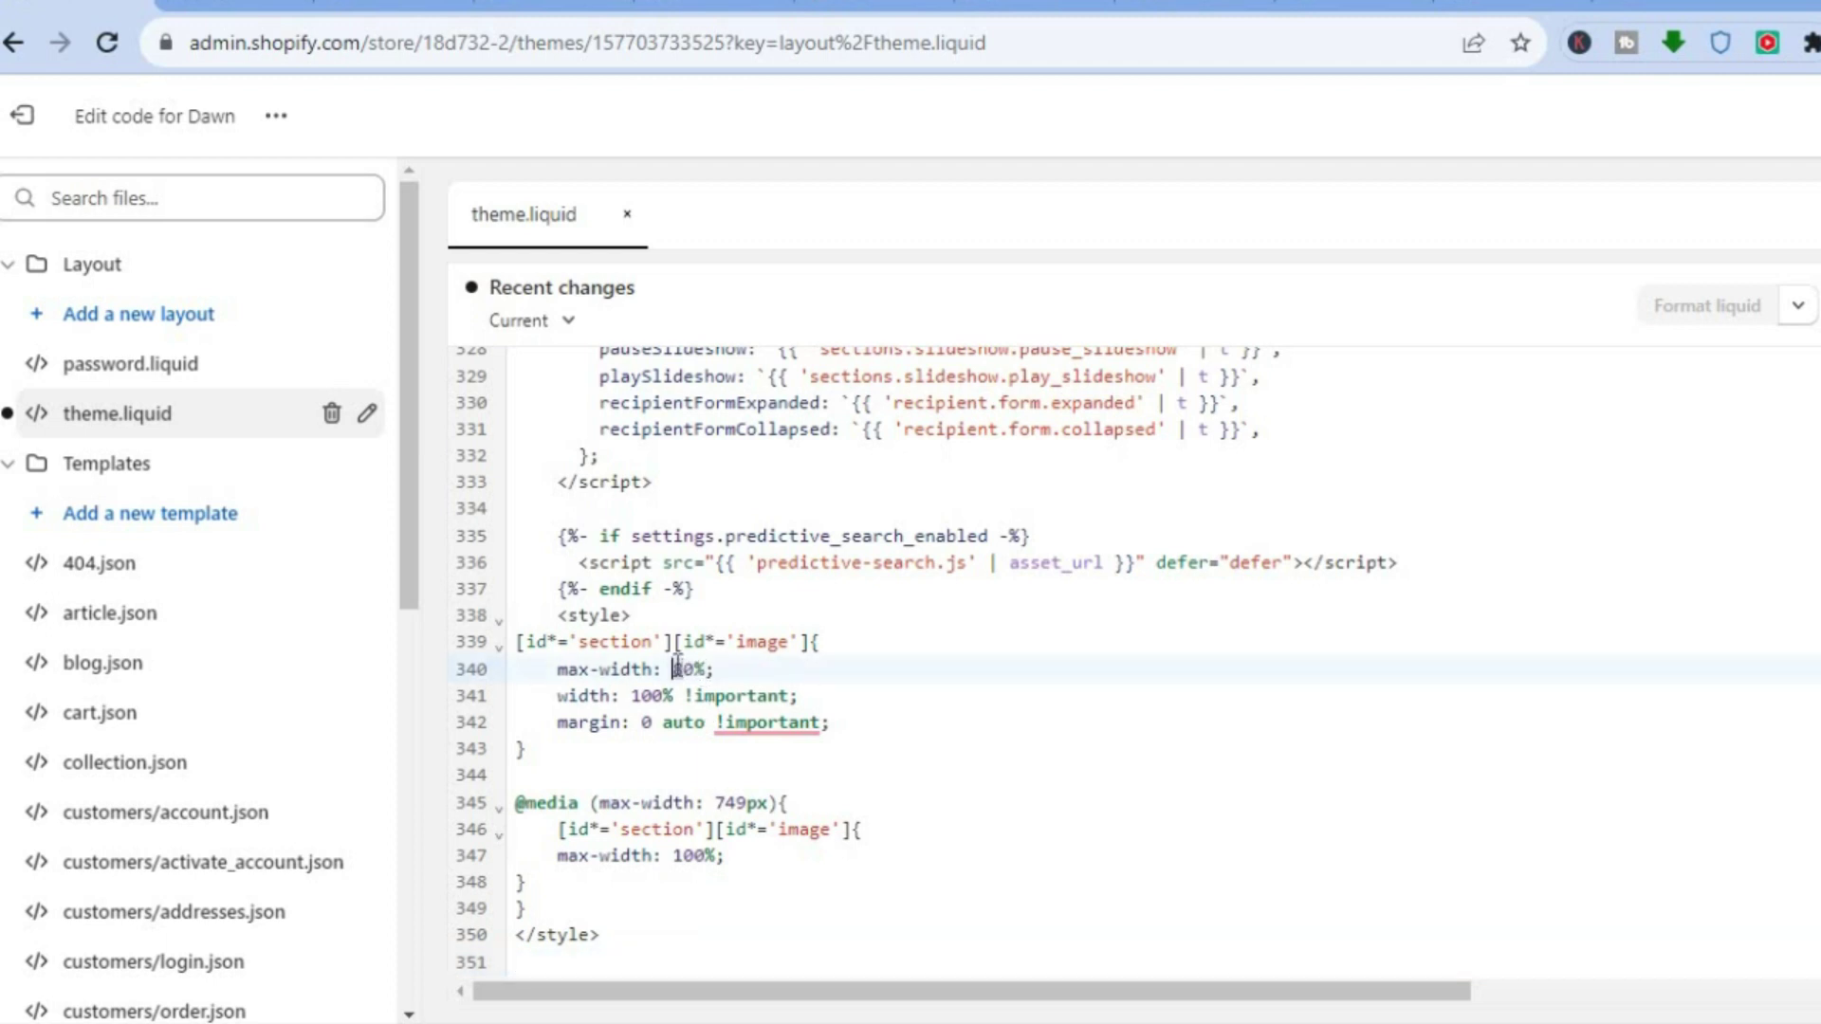
{"action": "left_click_drag", "start_coordinate": [676, 667], "coordinate": [697, 669]}
{"action": "type", "text": "5"}
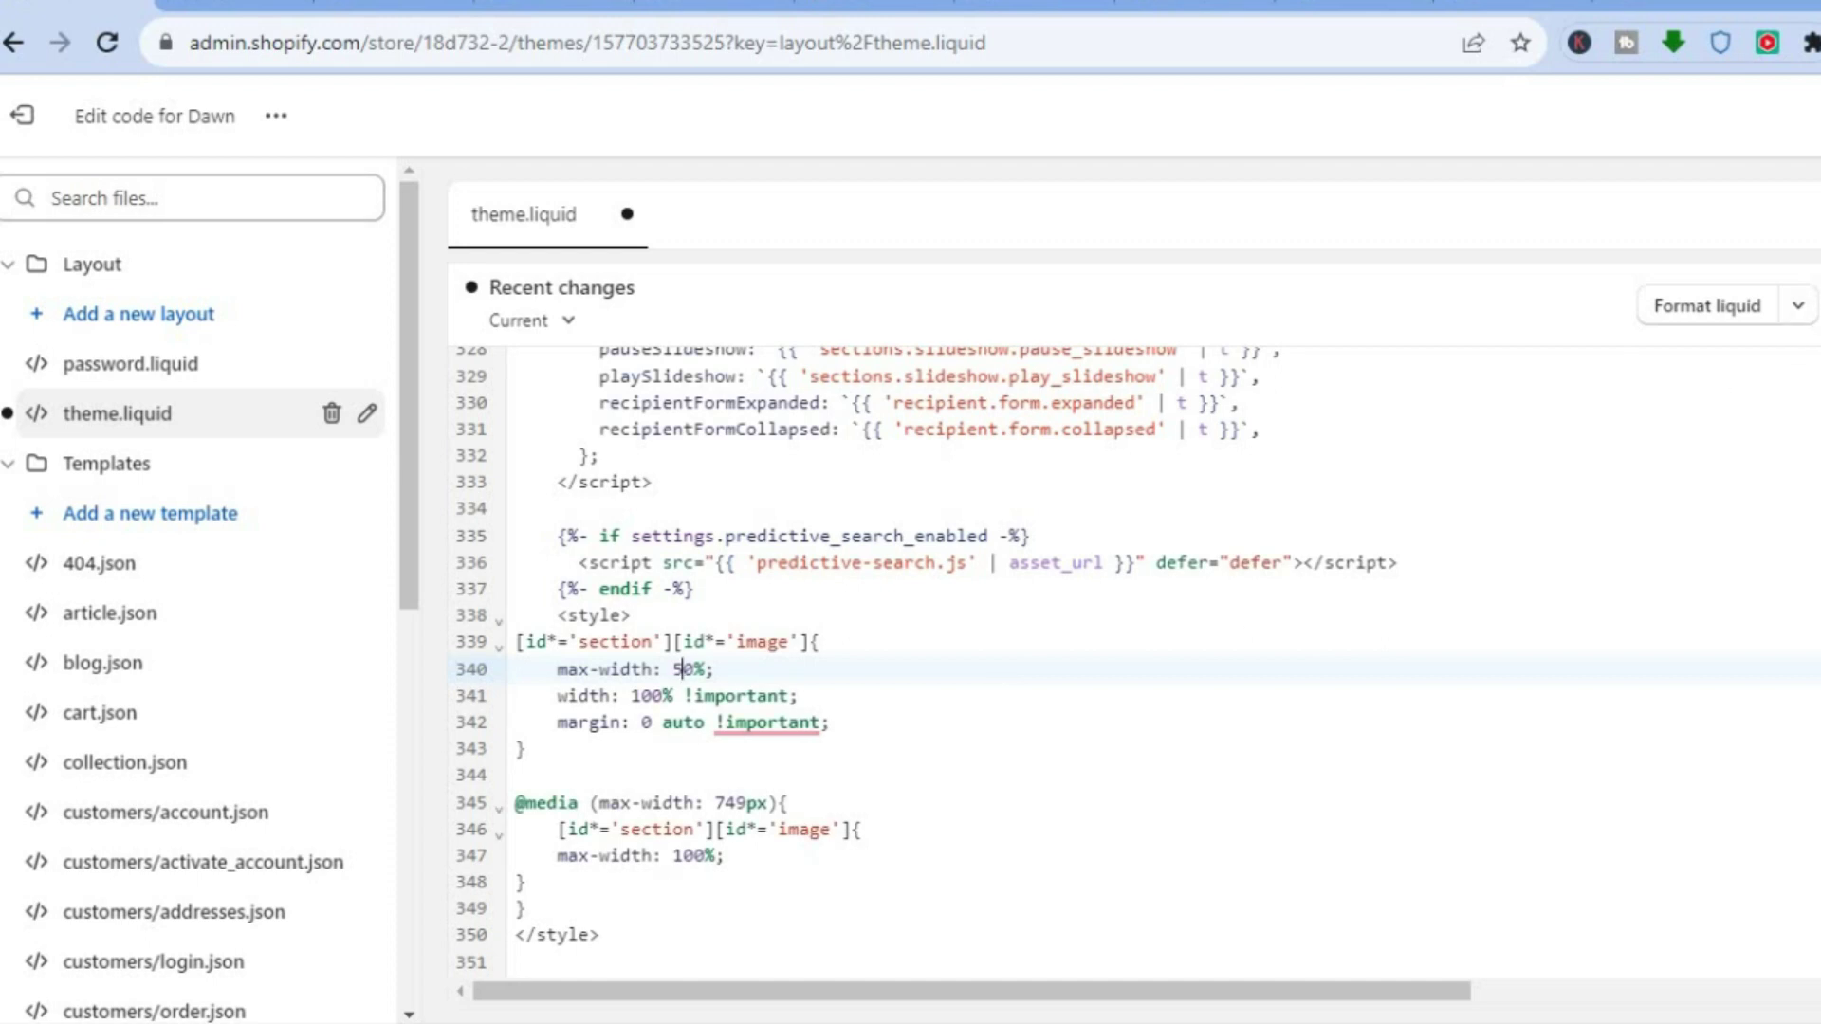
{"action": "key", "text": "ctrl+s"}
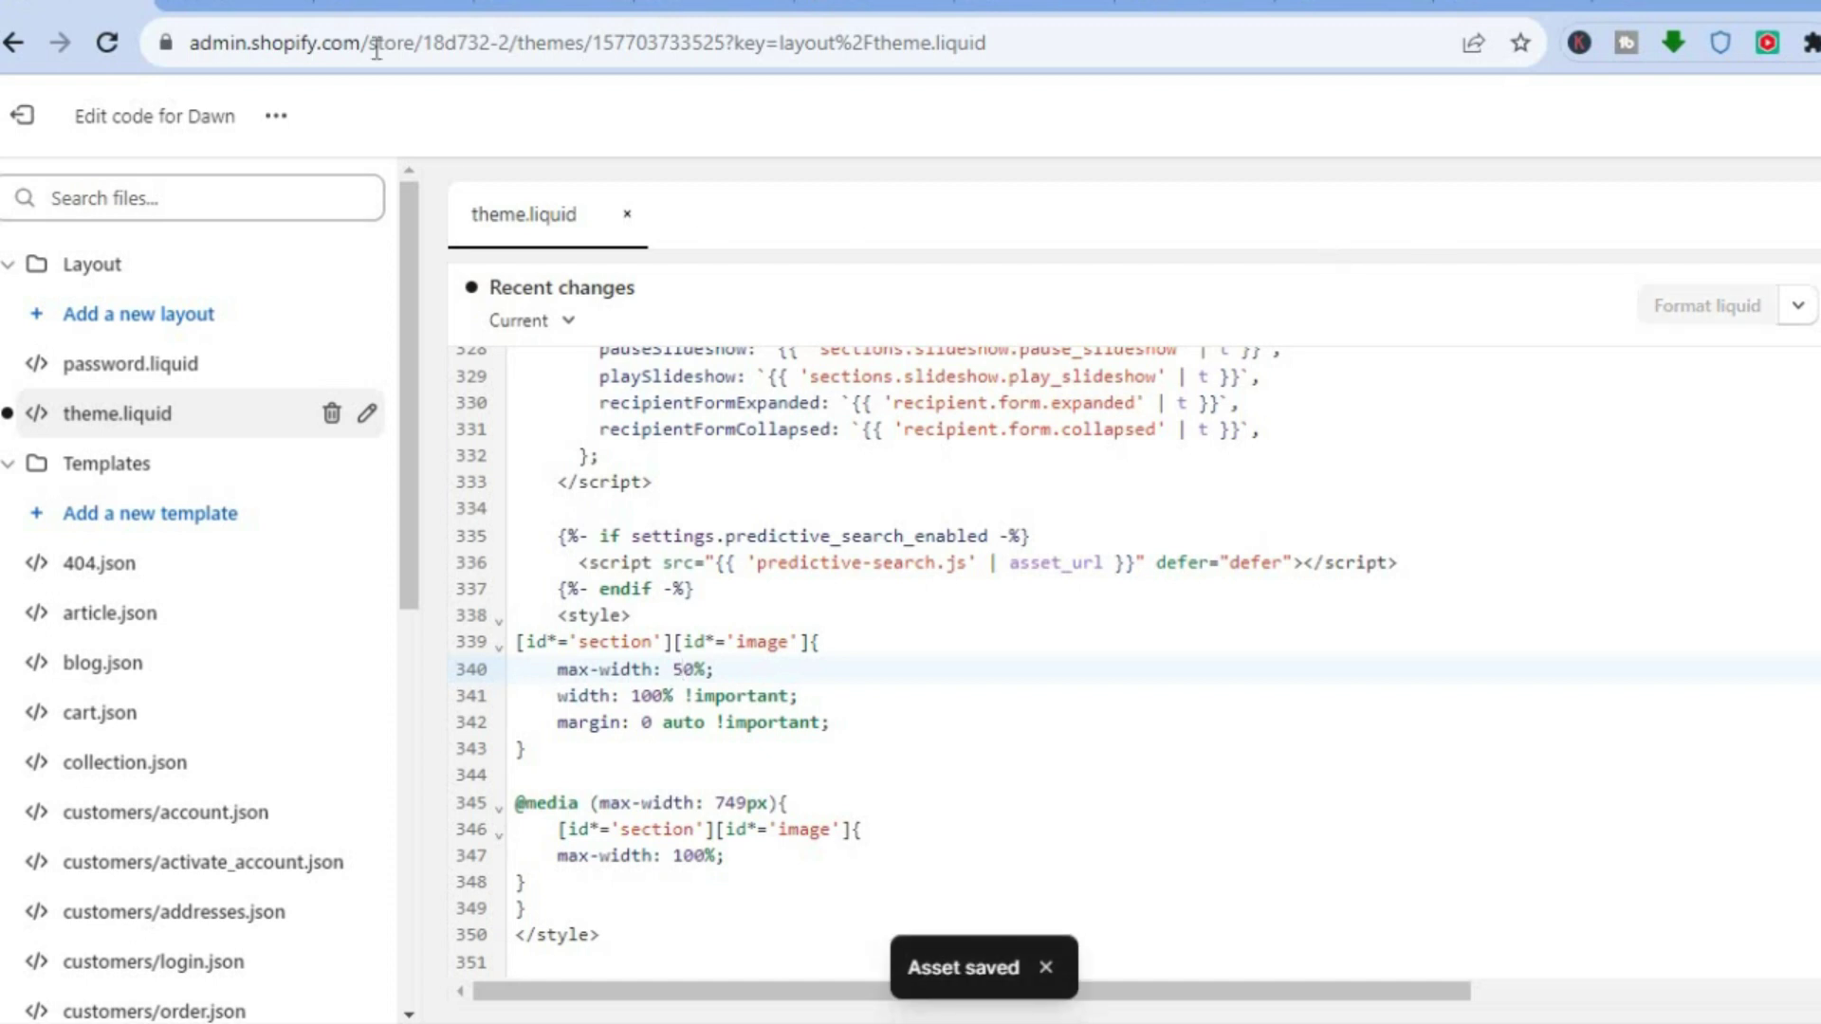
{"action": "left_click", "coordinate": [214, 7]}
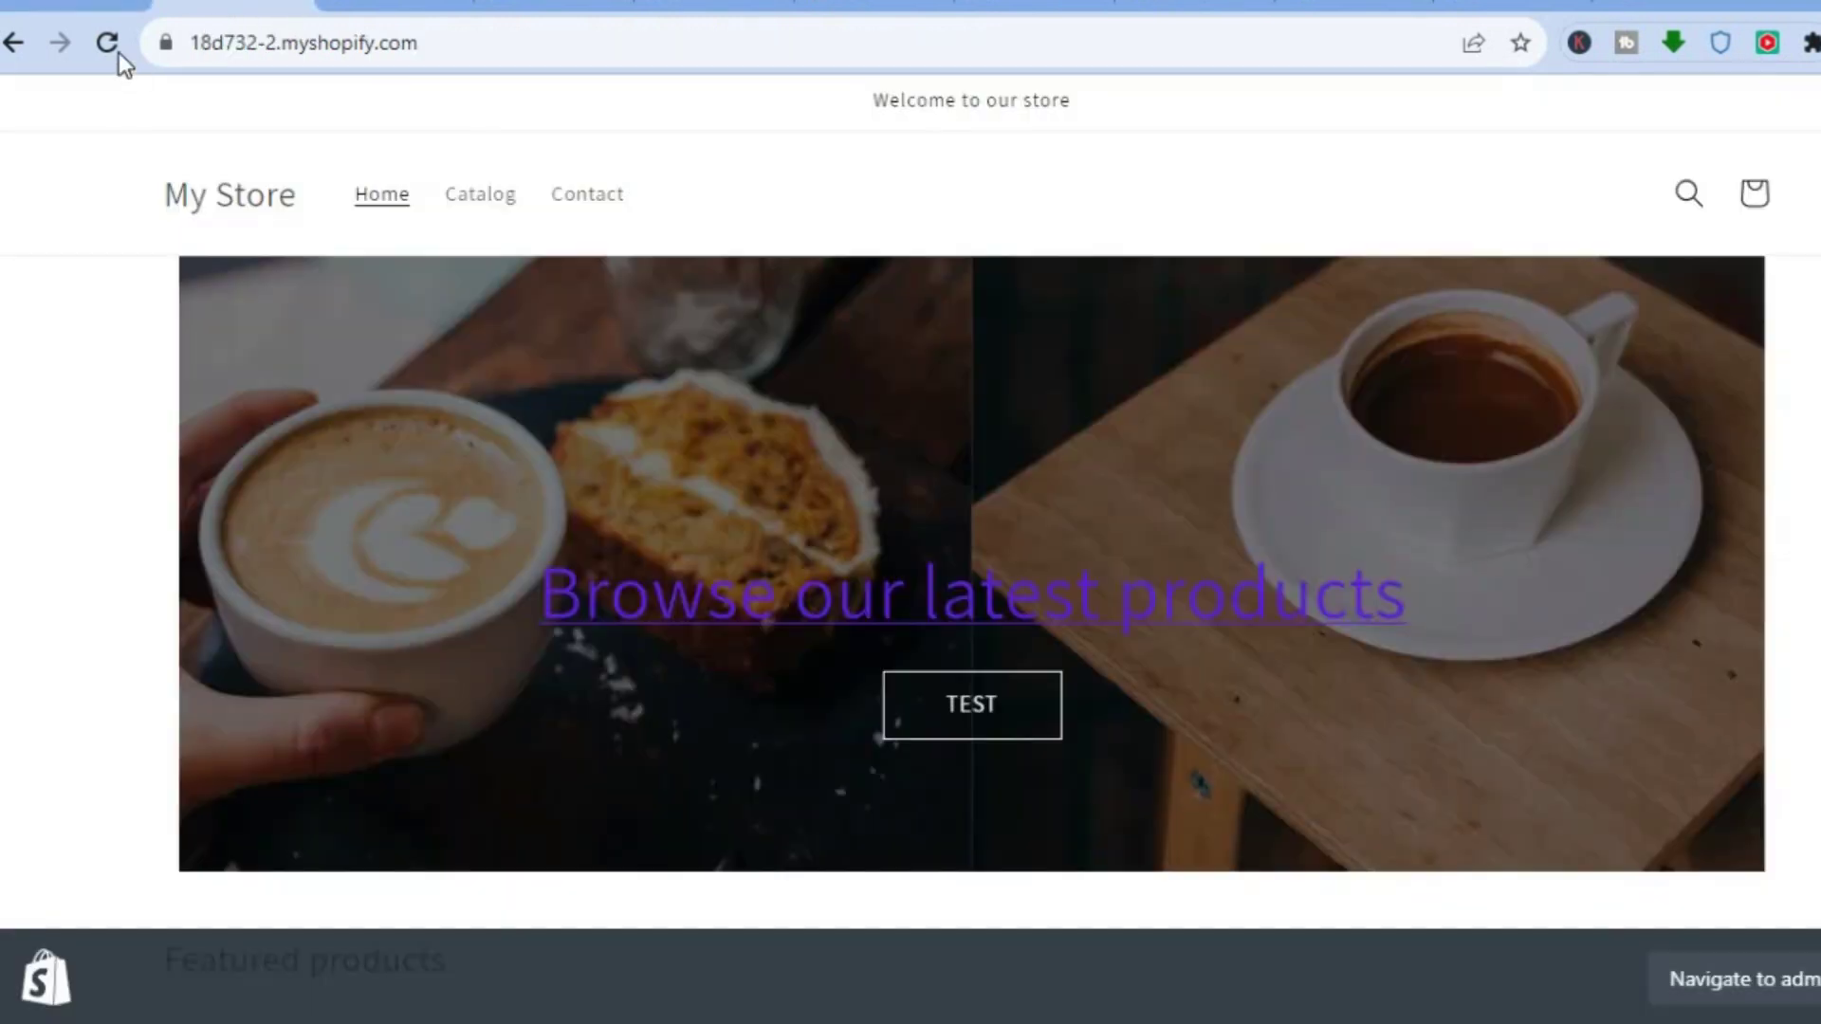
Step: Reload the storefront to check the half-width banner, then go back to theme.liquid
{"action": "left_click", "coordinate": [114, 40]}
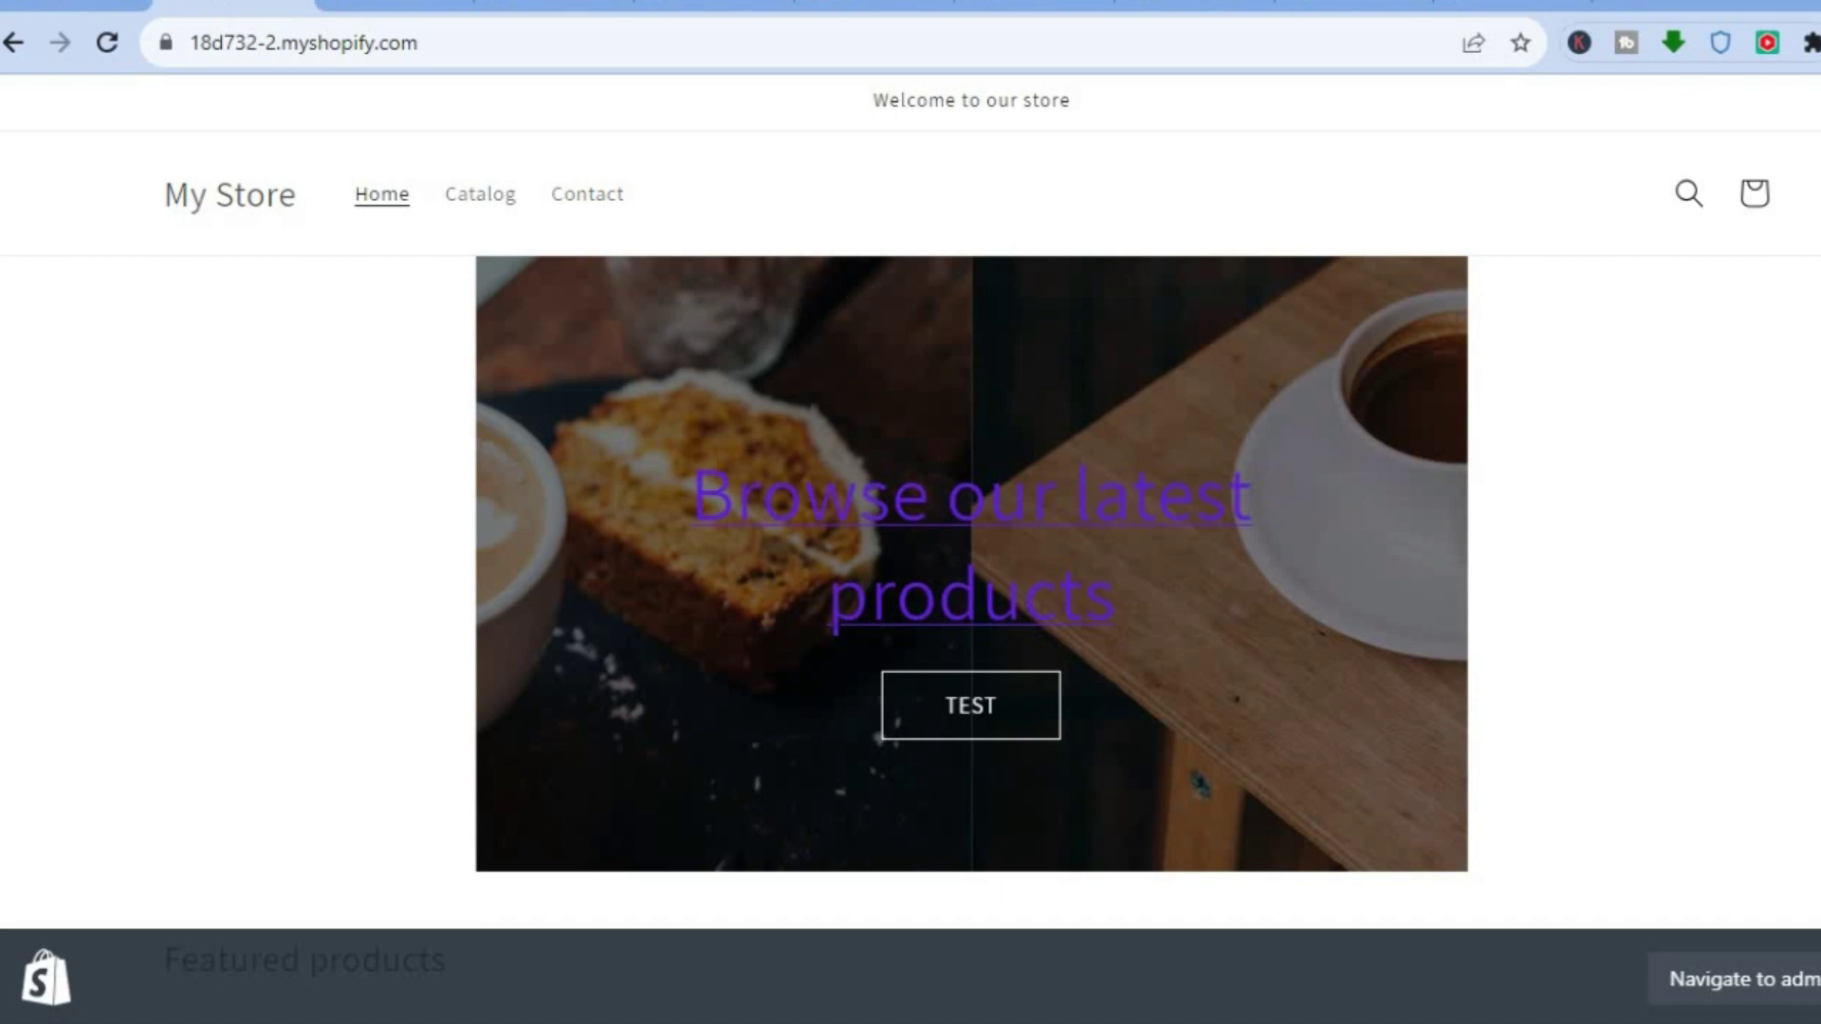
{"action": "scroll", "coordinate": [882, 397], "scroll_direction": "down", "scroll_amount": 5}
{"action": "scroll", "coordinate": [882, 396], "scroll_direction": "up", "scroll_amount": 5}
{"action": "left_click", "coordinate": [73, 5]}
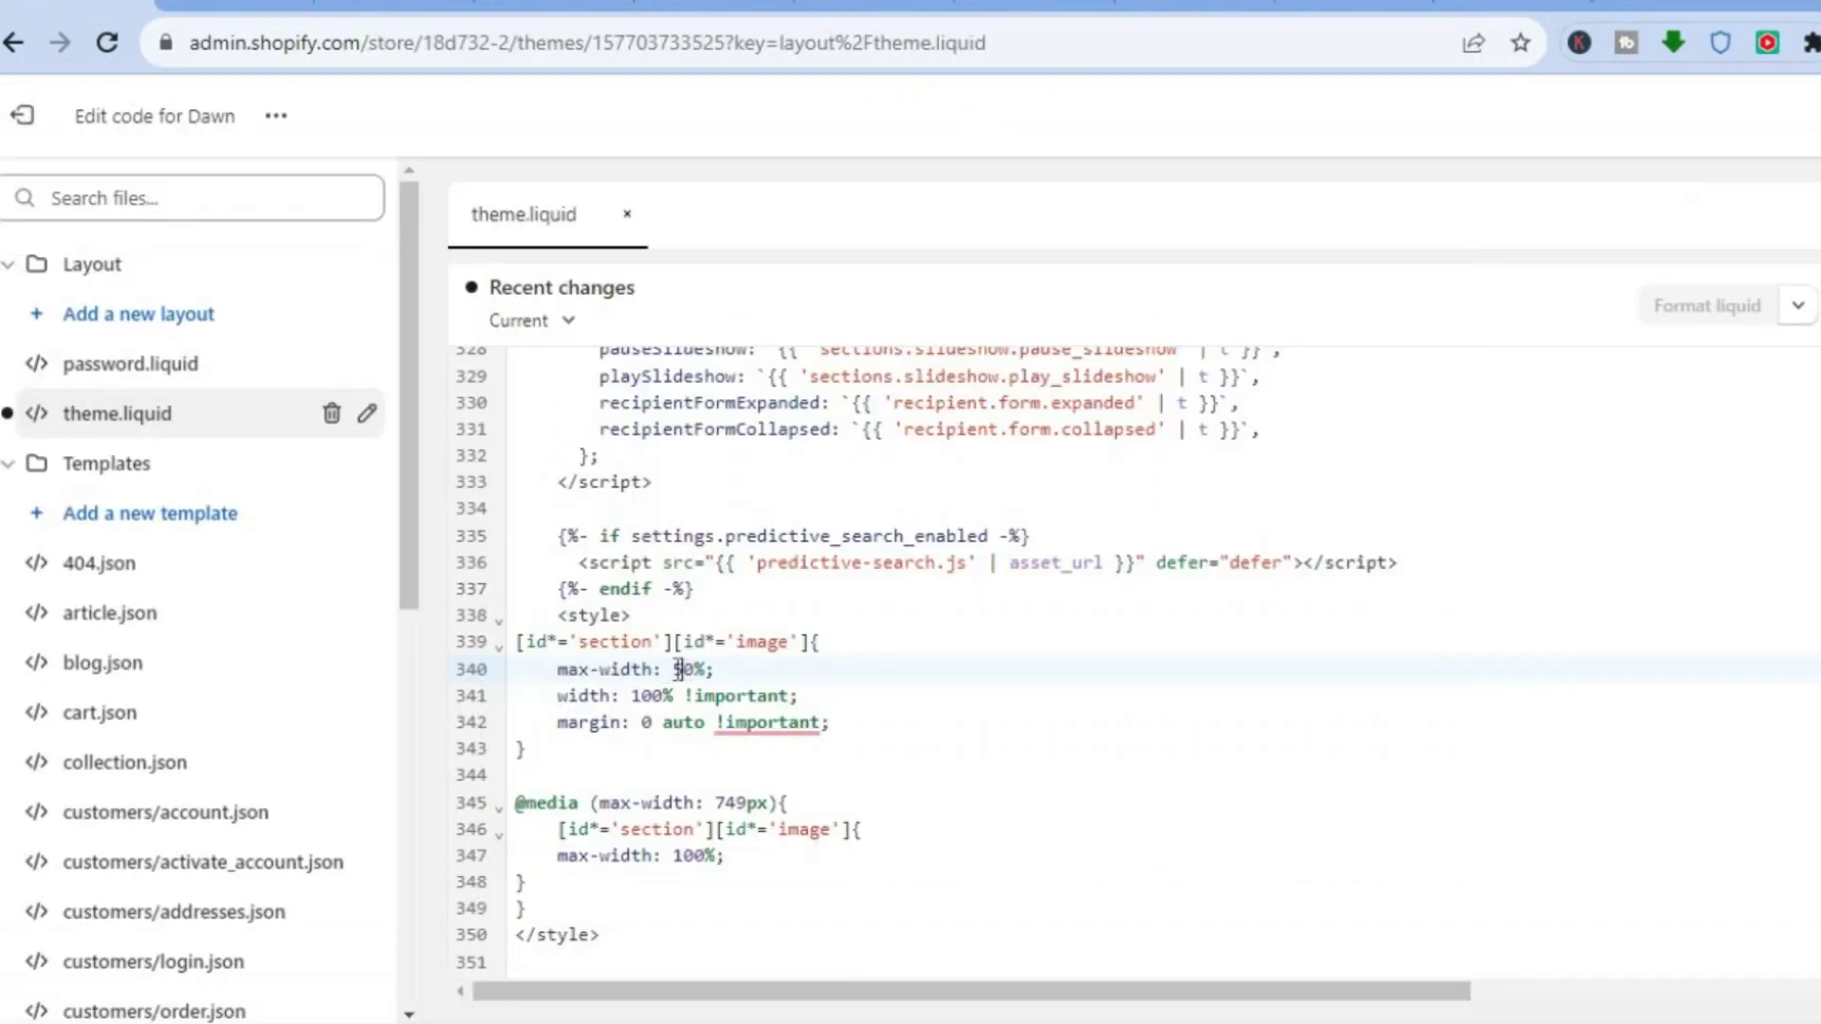
Step: Change line 340's max-width from 50% to 75% and save theme.liquid
{"action": "left_click_drag", "start_coordinate": [673, 669], "coordinate": [693, 670]}
{"action": "type", "text": "75"}
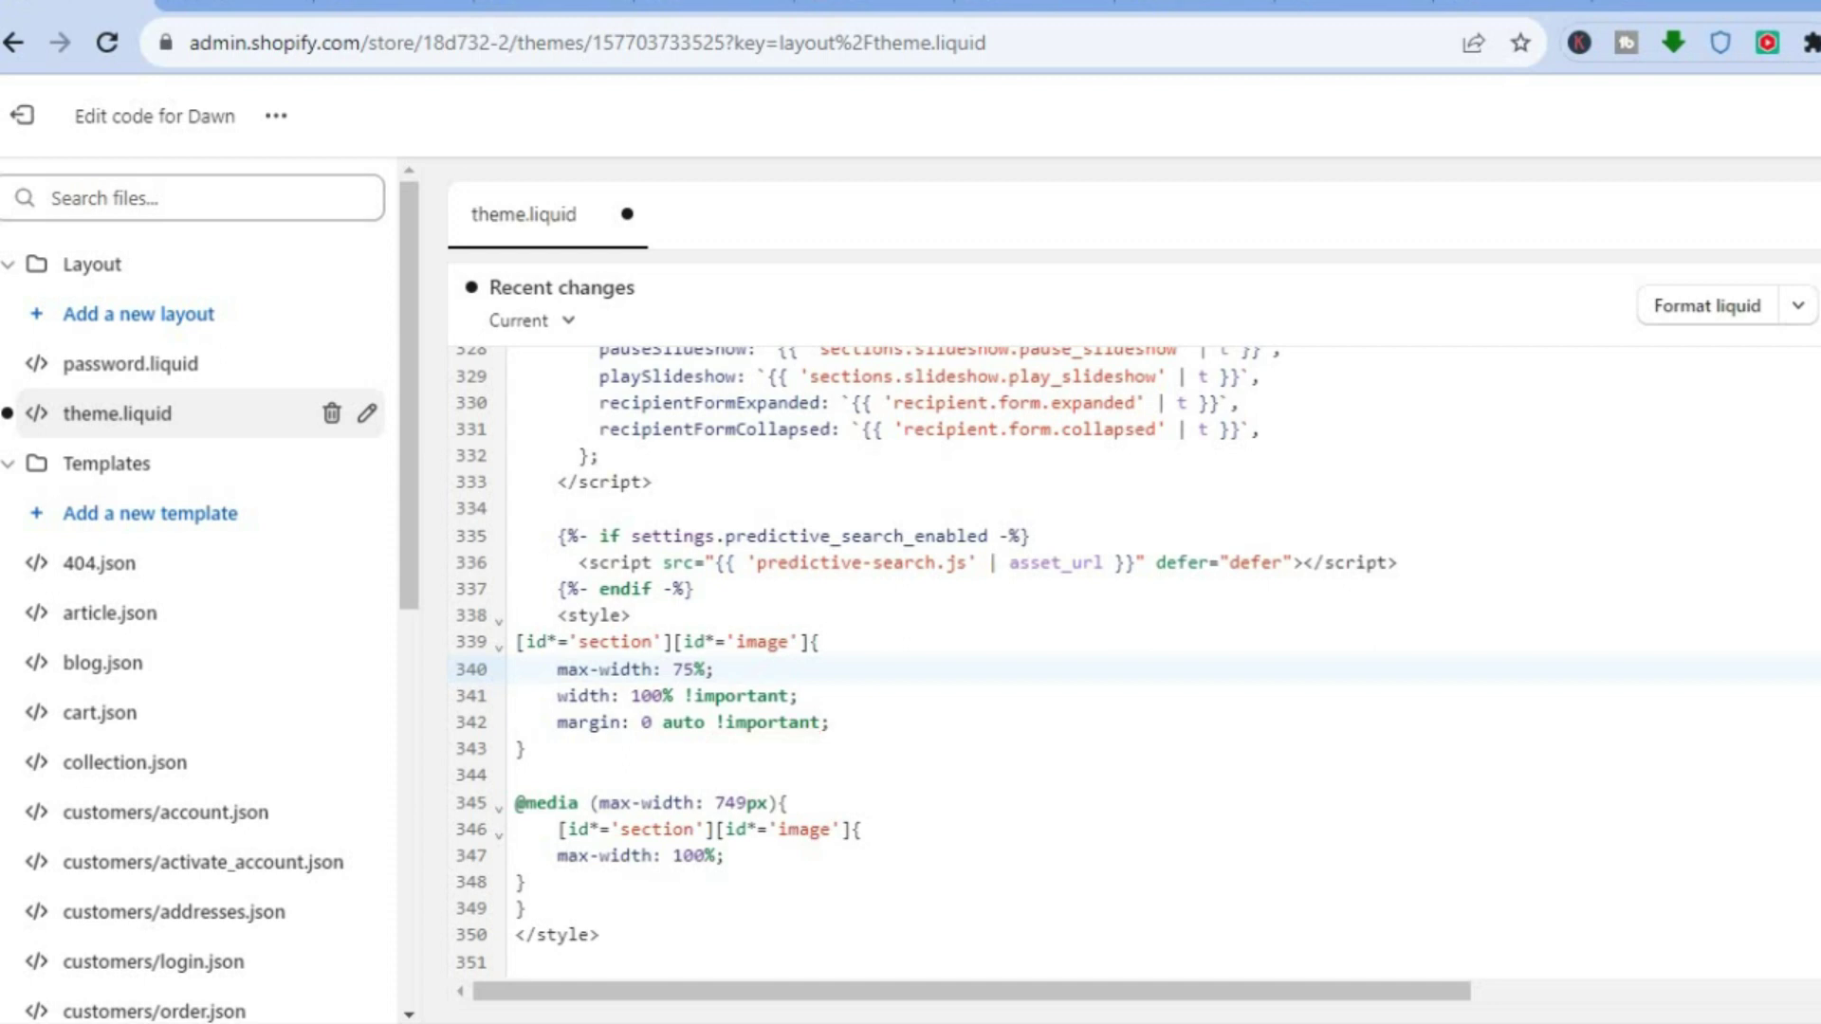
{"action": "key", "text": "ctrl+s"}
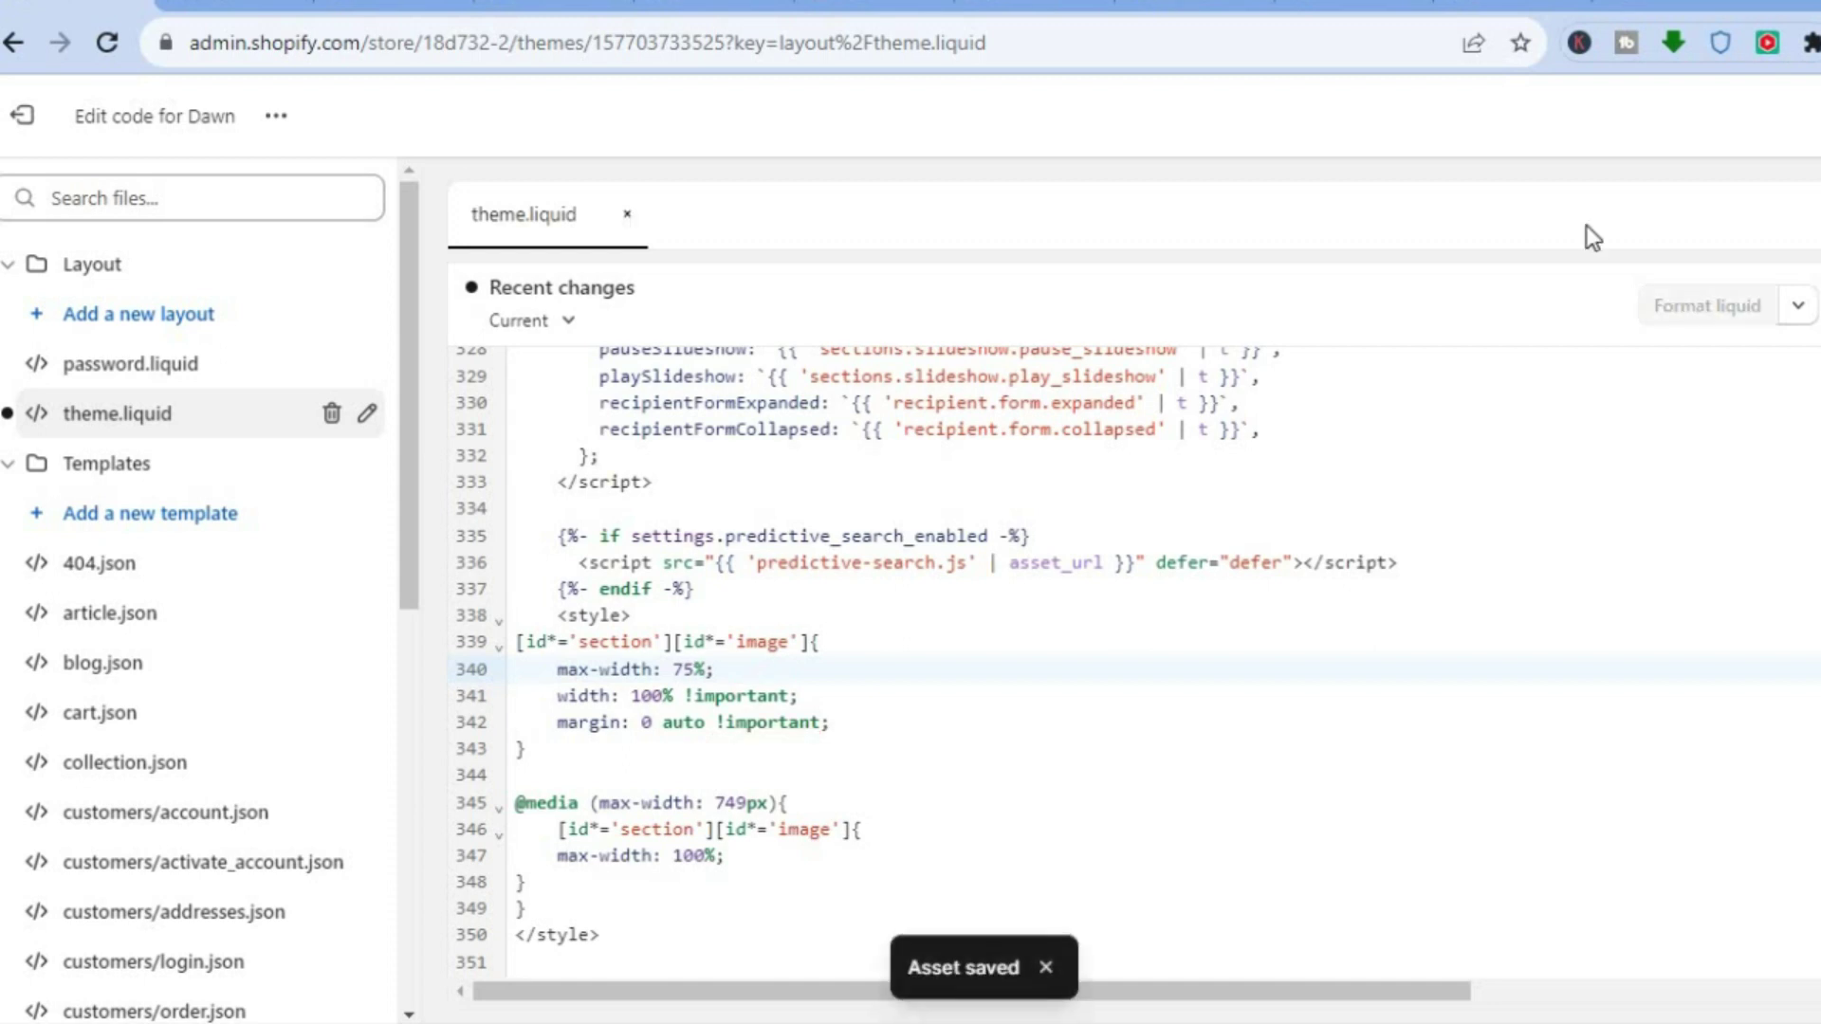
Step: Reload the storefront to view the 75%-wide banner, then return to theme.liquid
{"action": "left_click", "coordinate": [226, 5]}
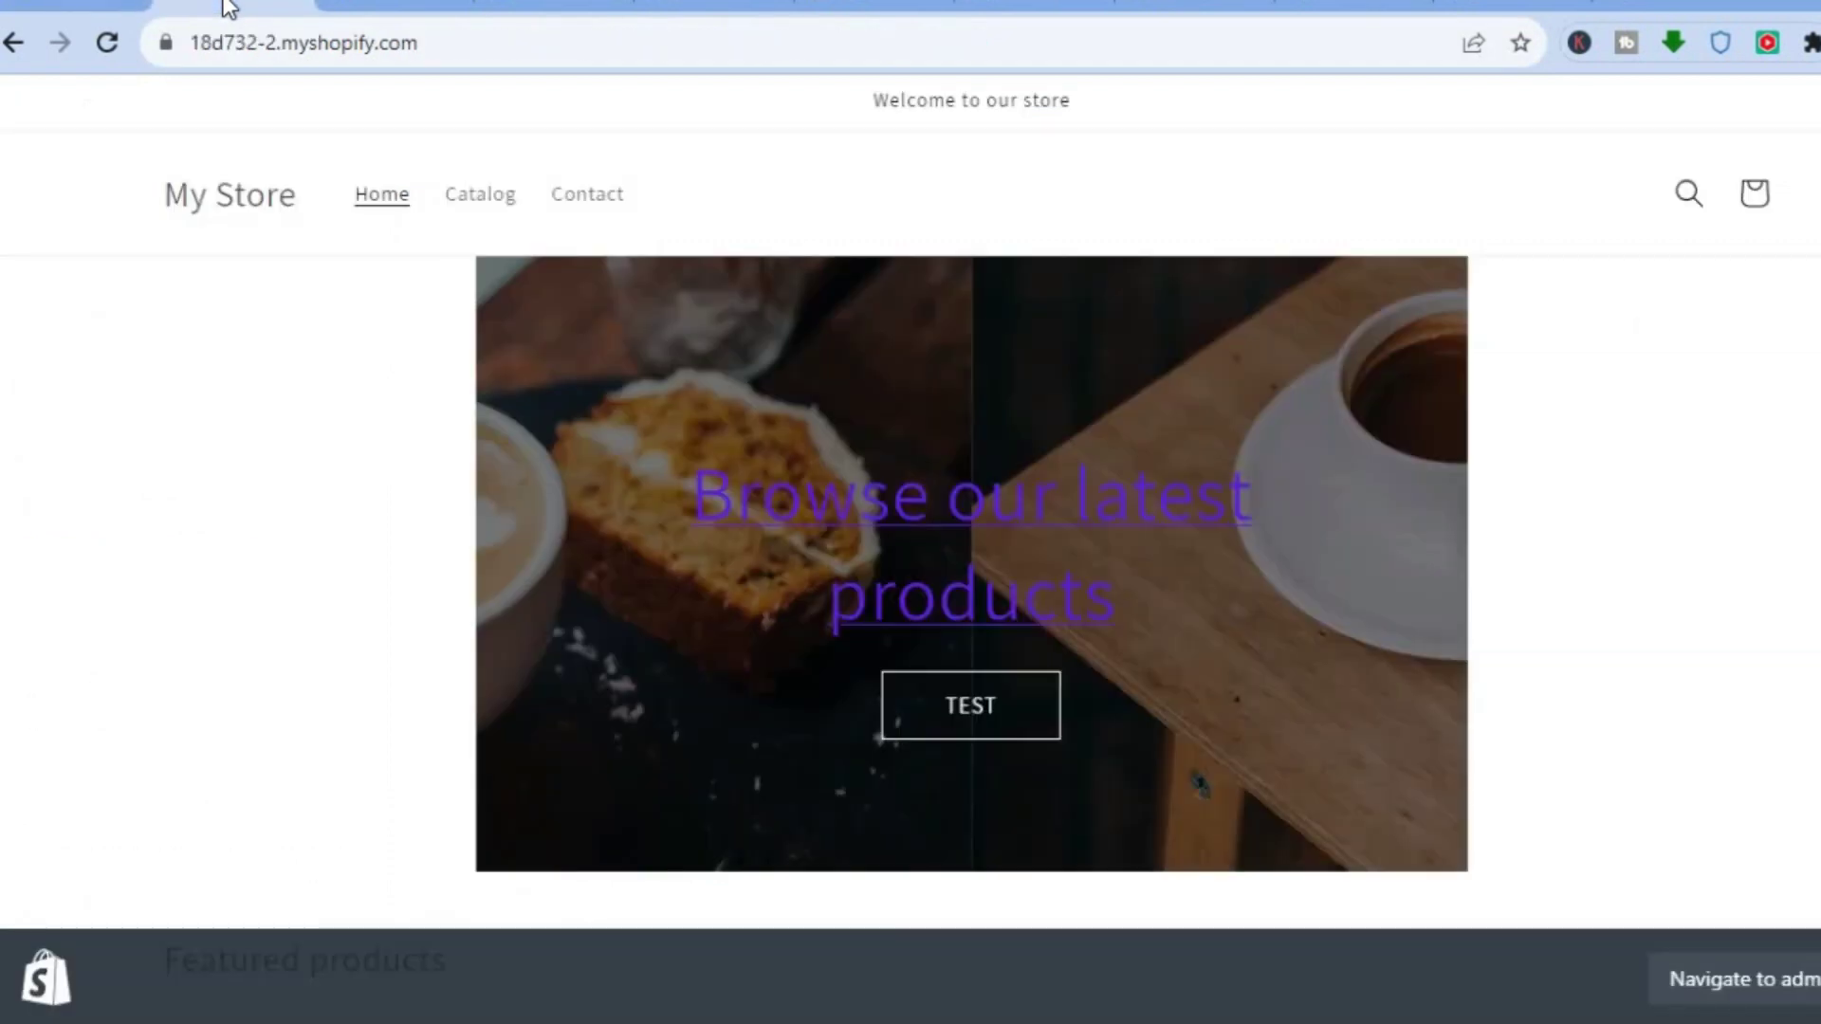
{"action": "left_click", "coordinate": [122, 44]}
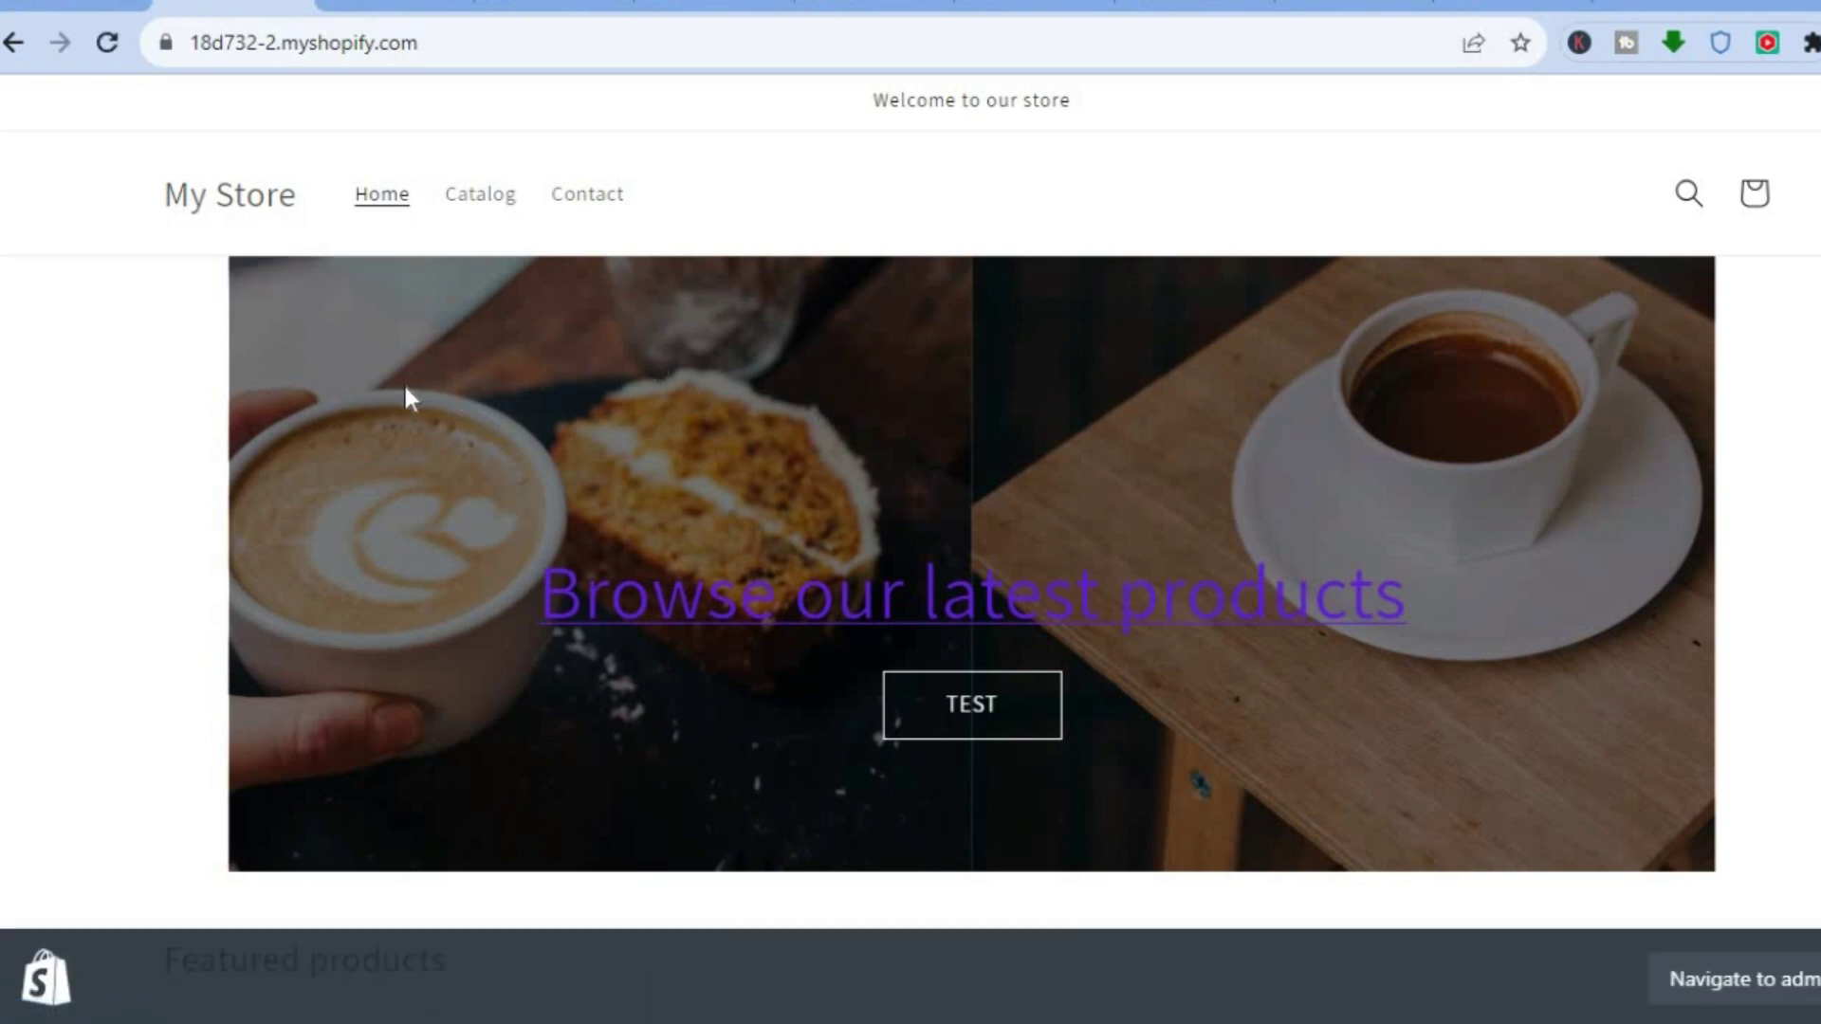
{"action": "left_click", "coordinate": [81, 10]}
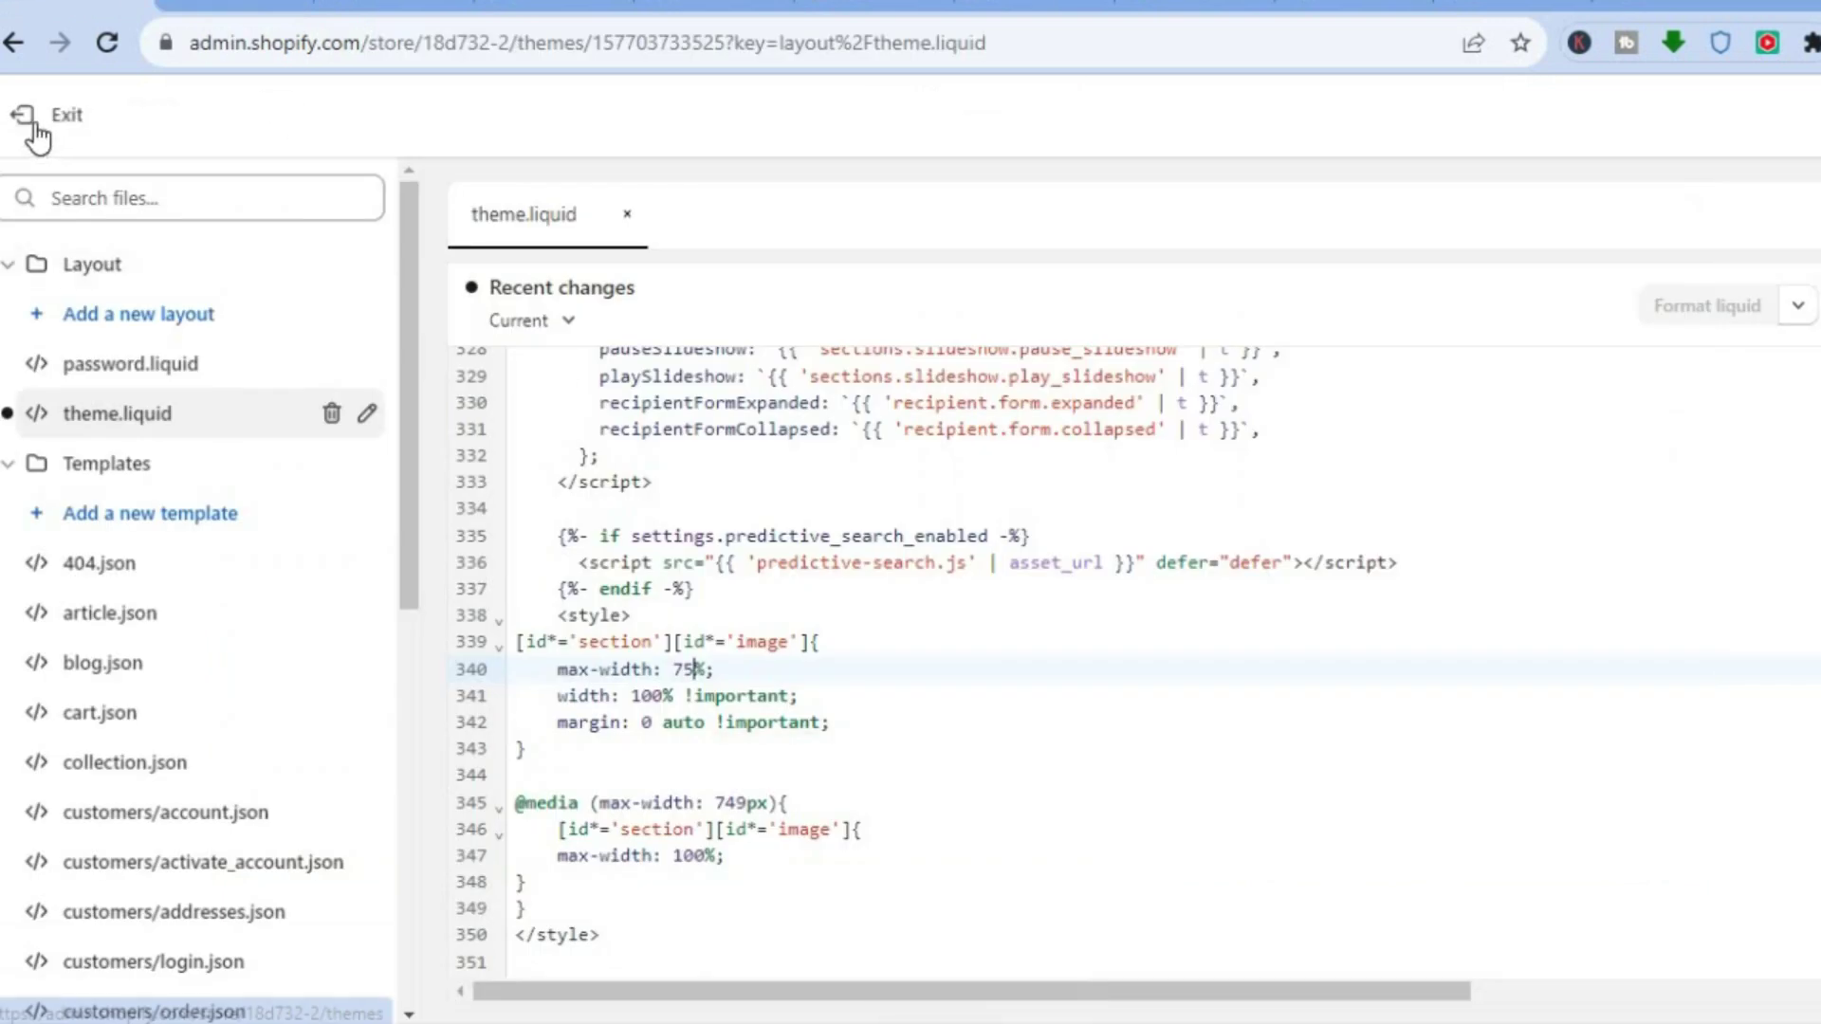
Step: Exit the code editor and open the Dawn theme's Home page in the customizer
{"action": "left_click", "coordinate": [36, 132]}
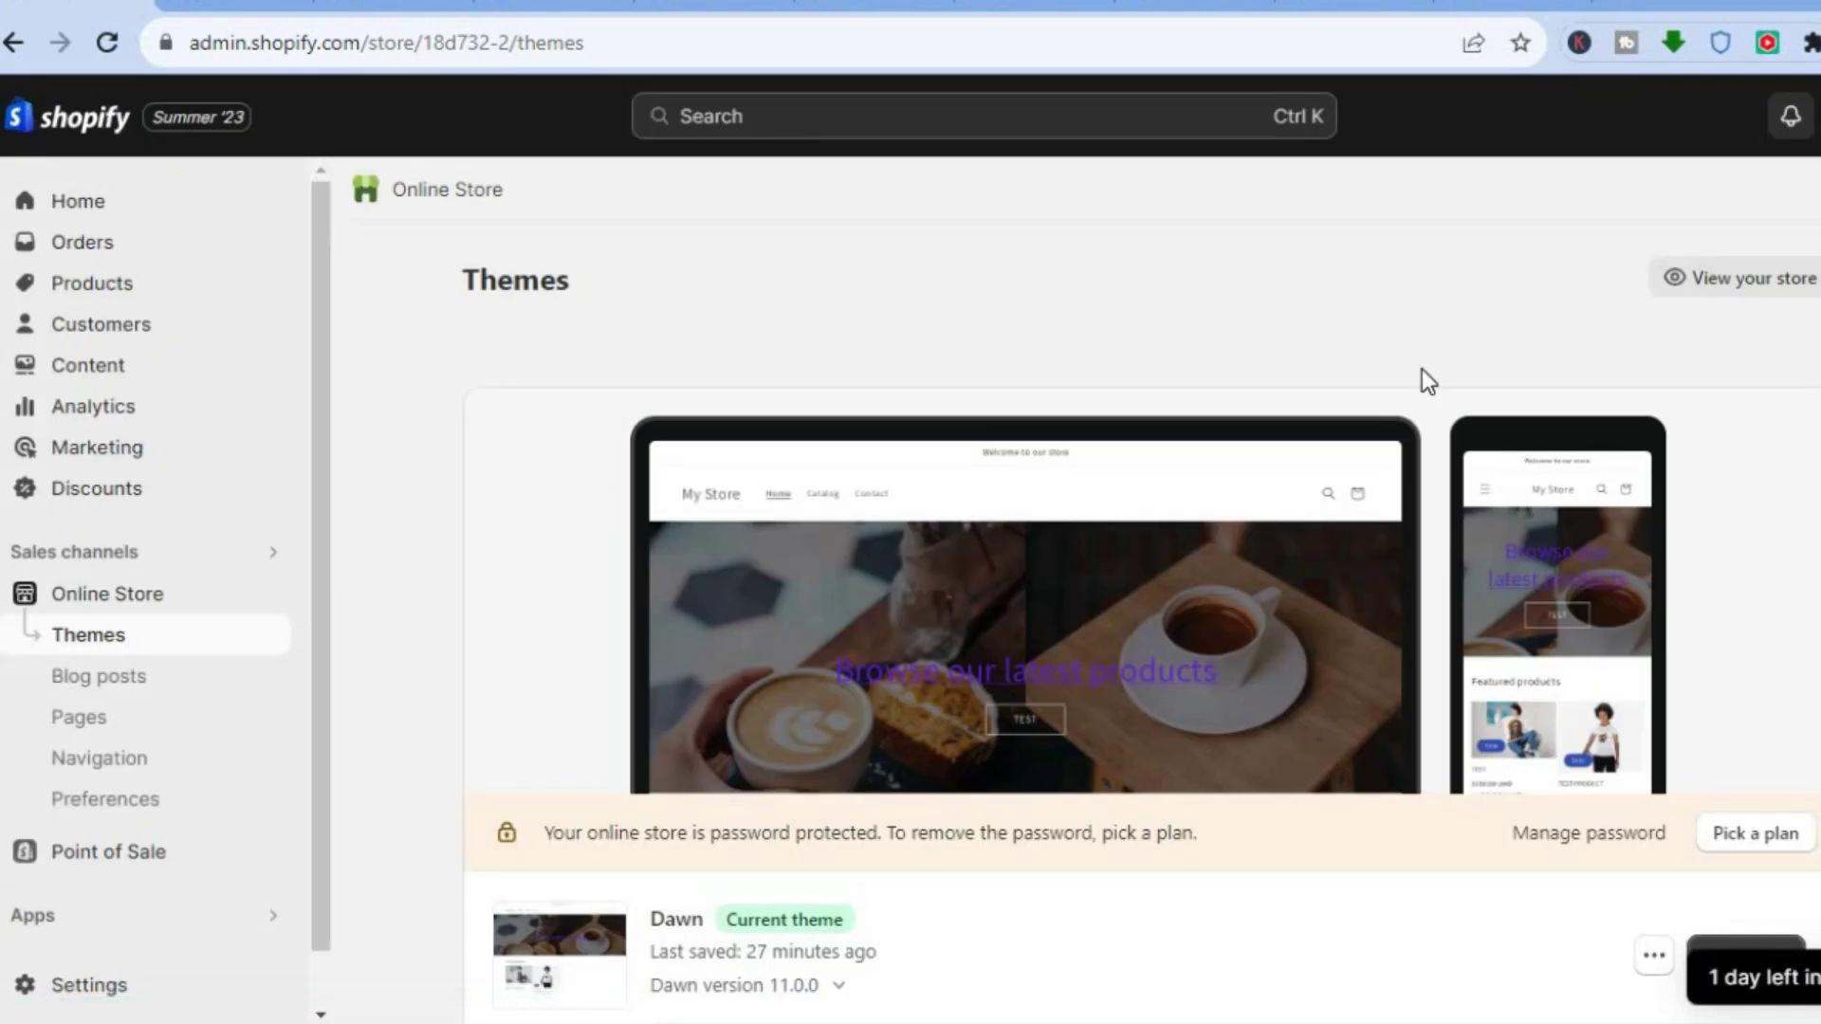
{"action": "scroll", "coordinate": [1789, 602], "scroll_direction": "down", "scroll_amount": 3}
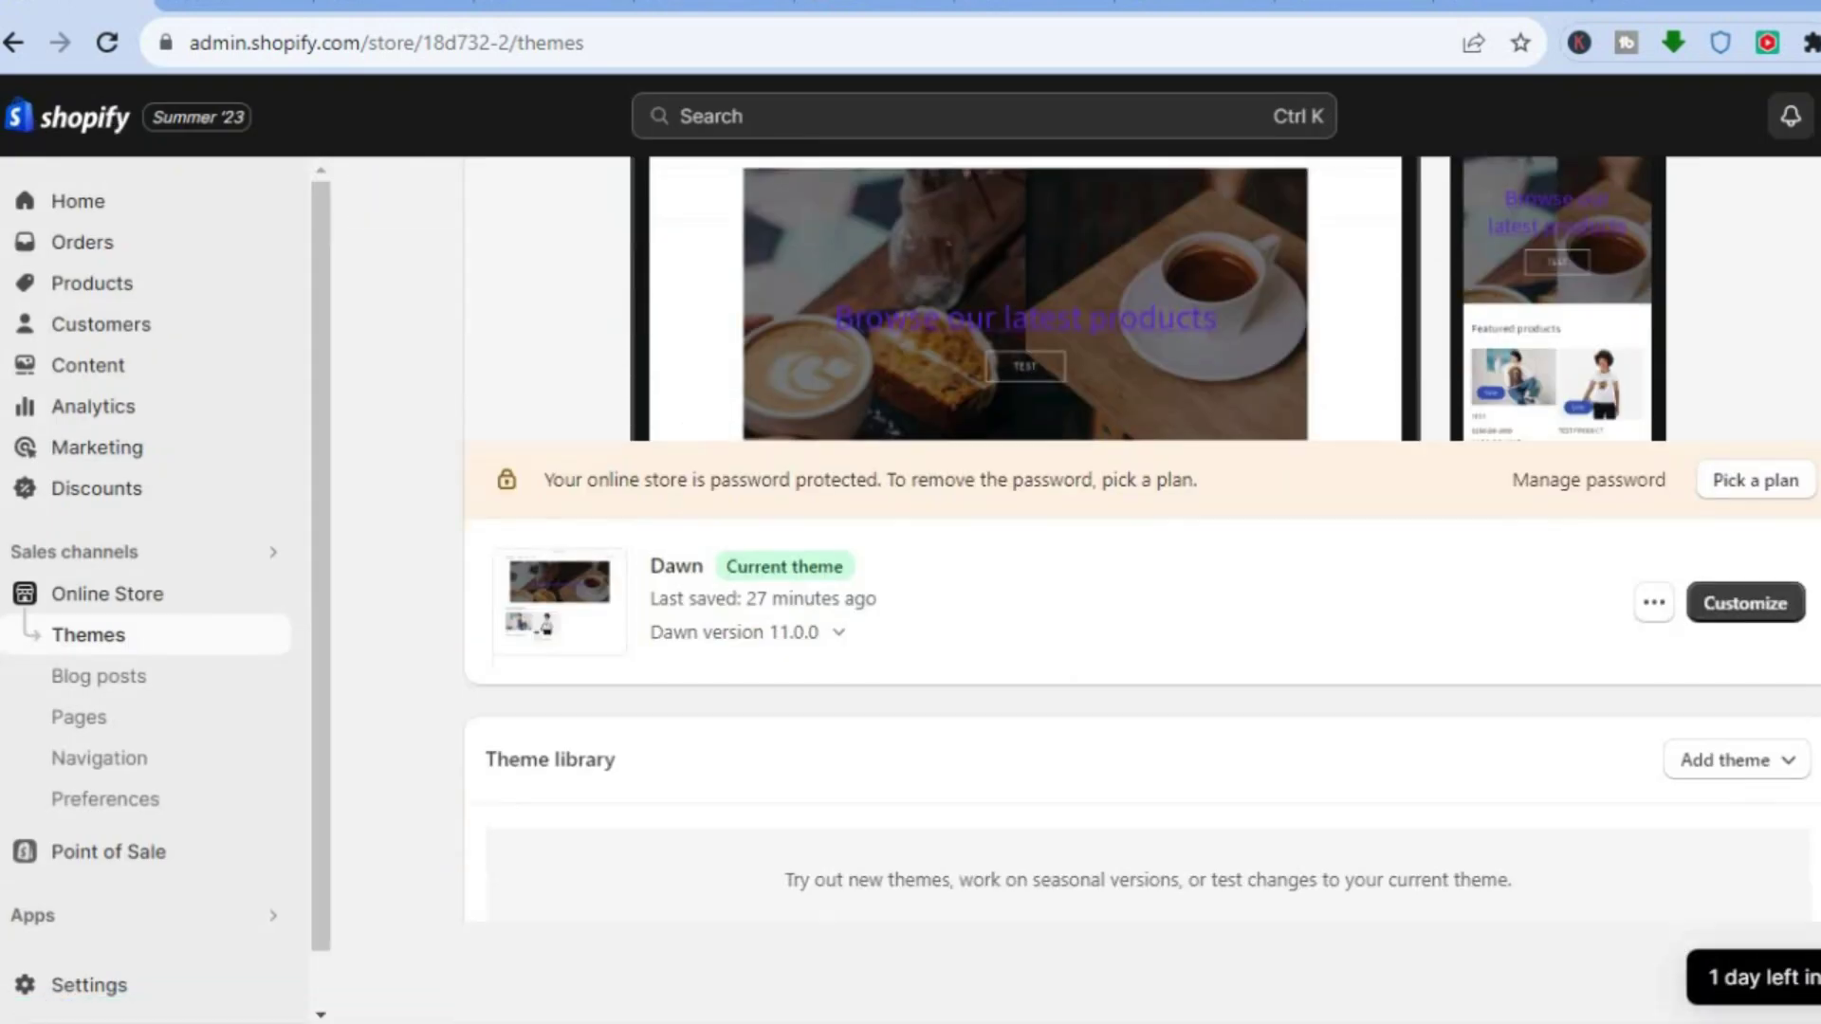
{"action": "left_click", "coordinate": [1757, 607]}
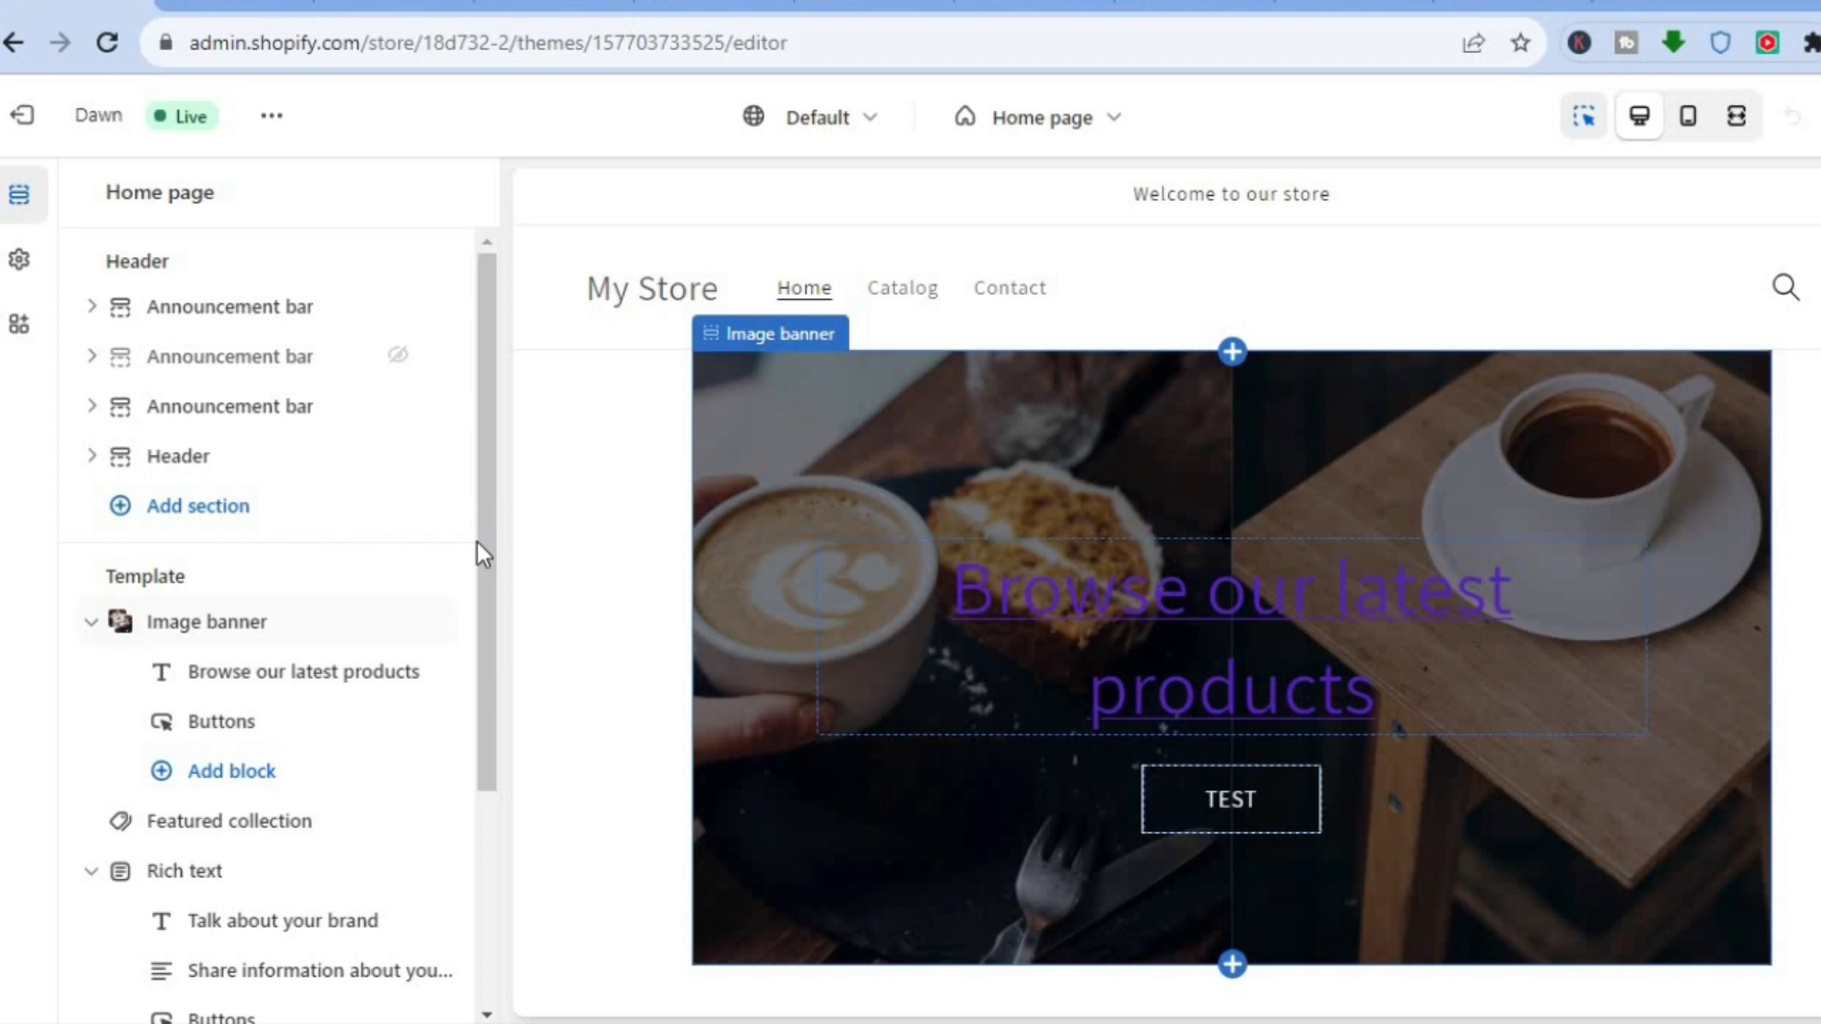
{"action": "mouse_move", "coordinate": [299, 634]}
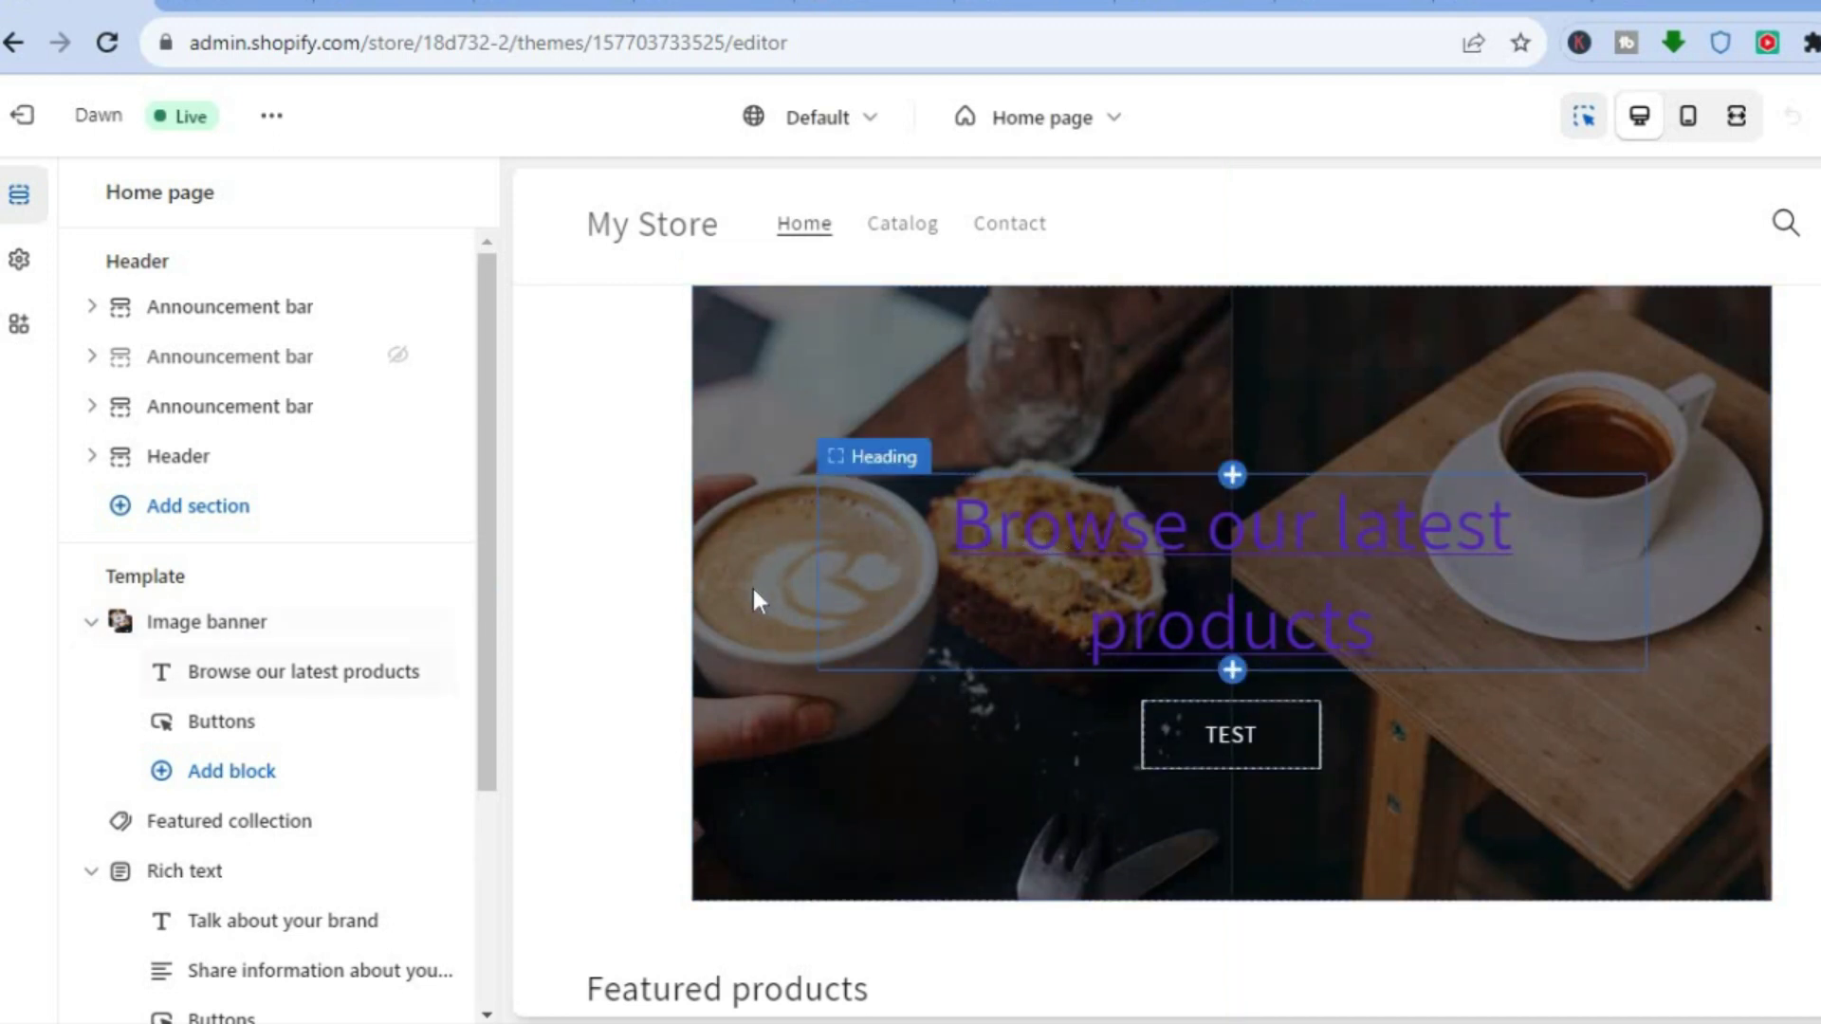
{"action": "mouse_move", "coordinate": [389, 690]}
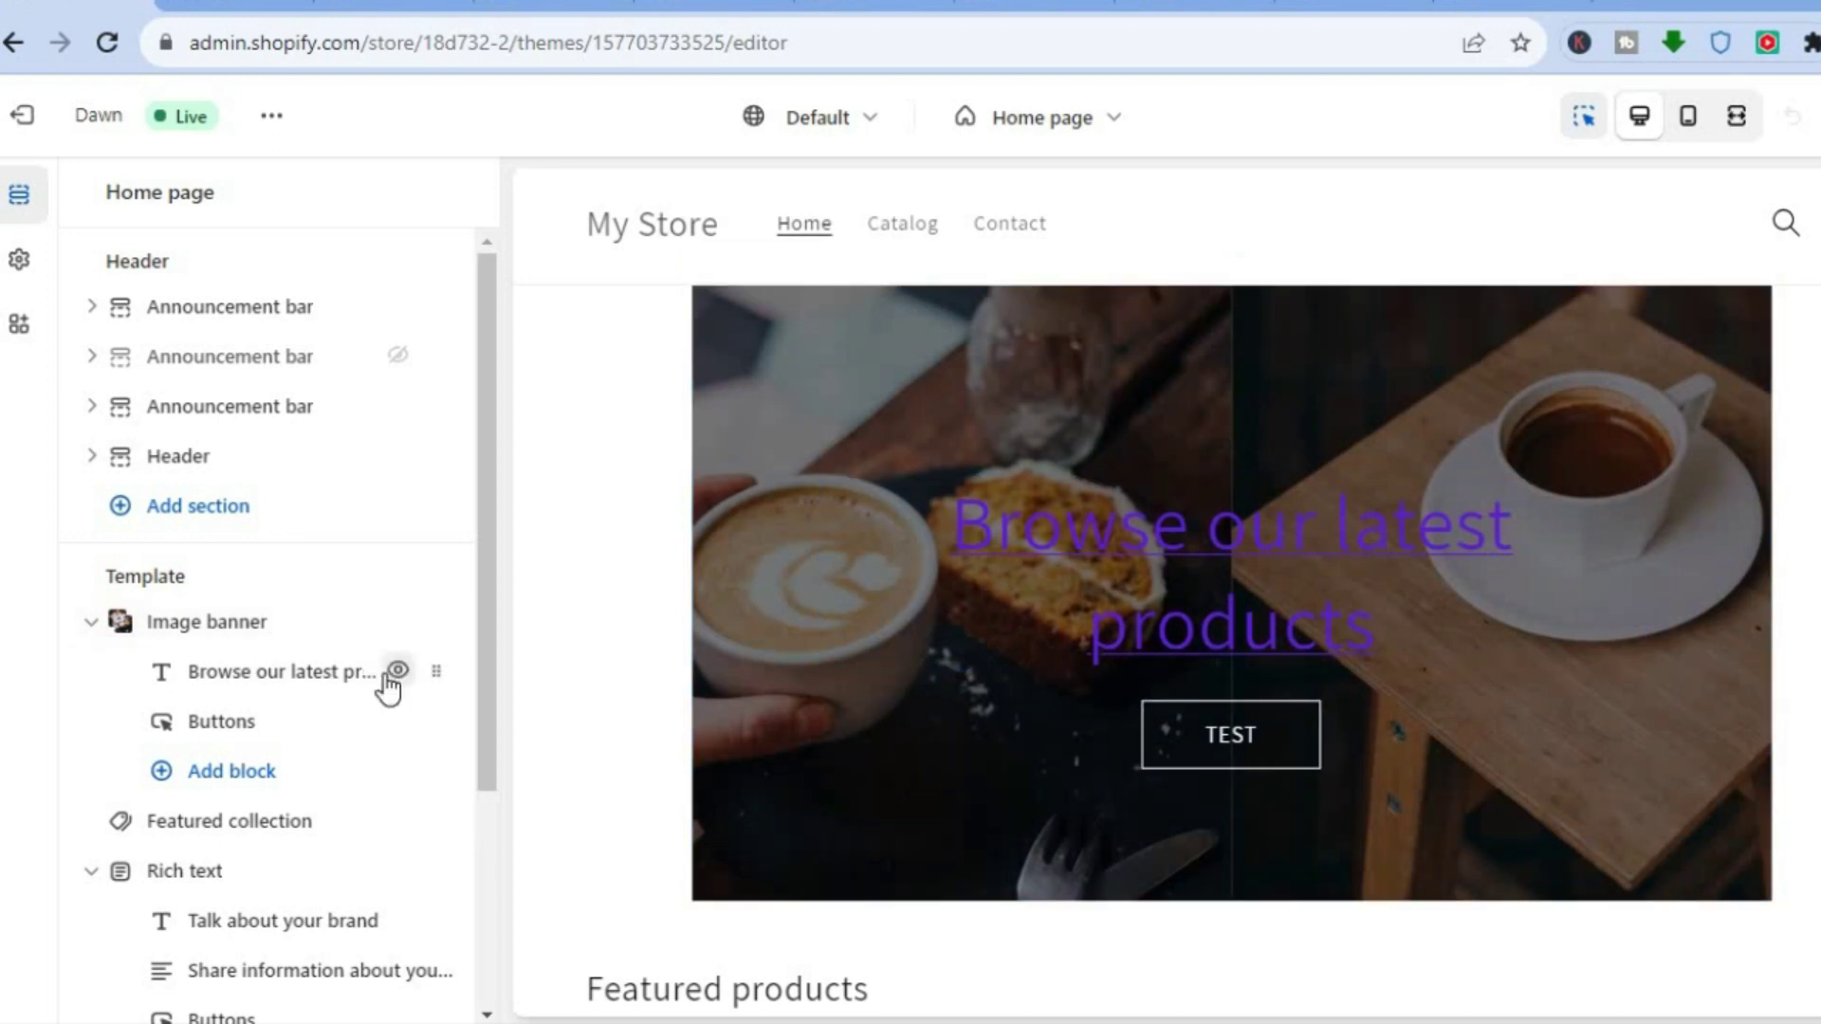
{"action": "left_click", "coordinate": [268, 673]}
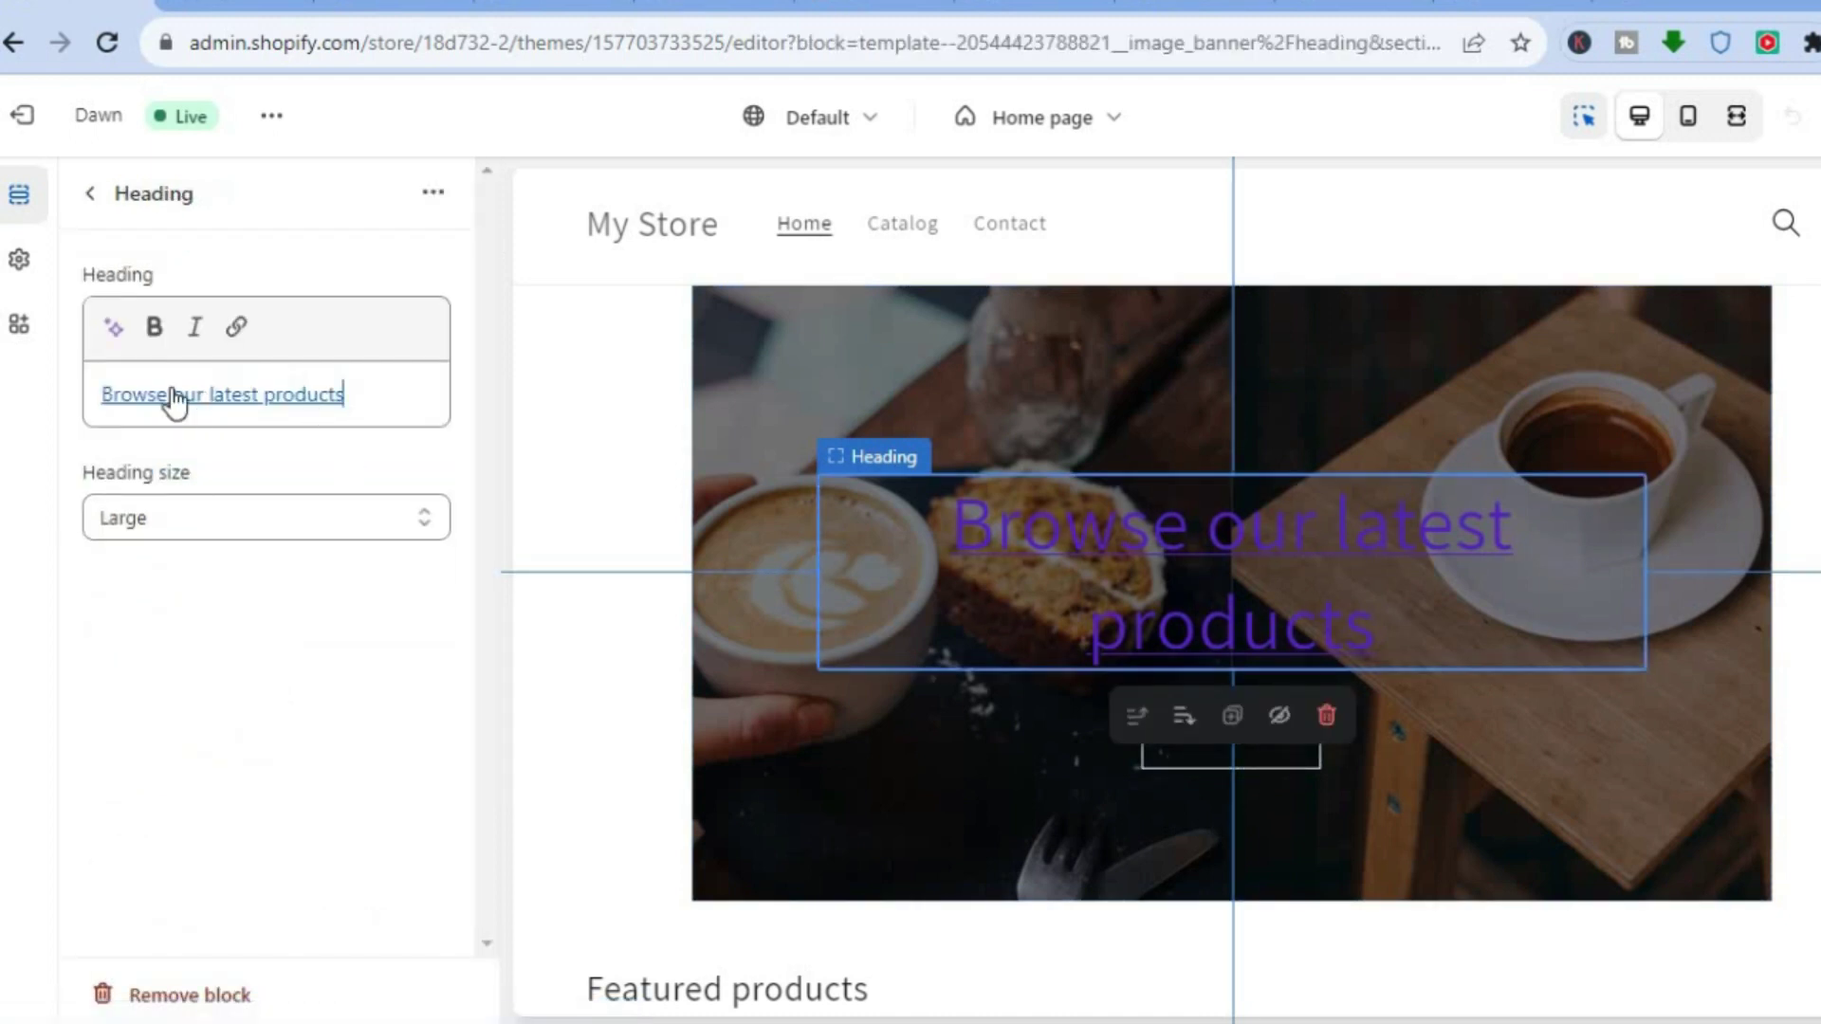
{"action": "triple_click", "coordinate": [88, 387]}
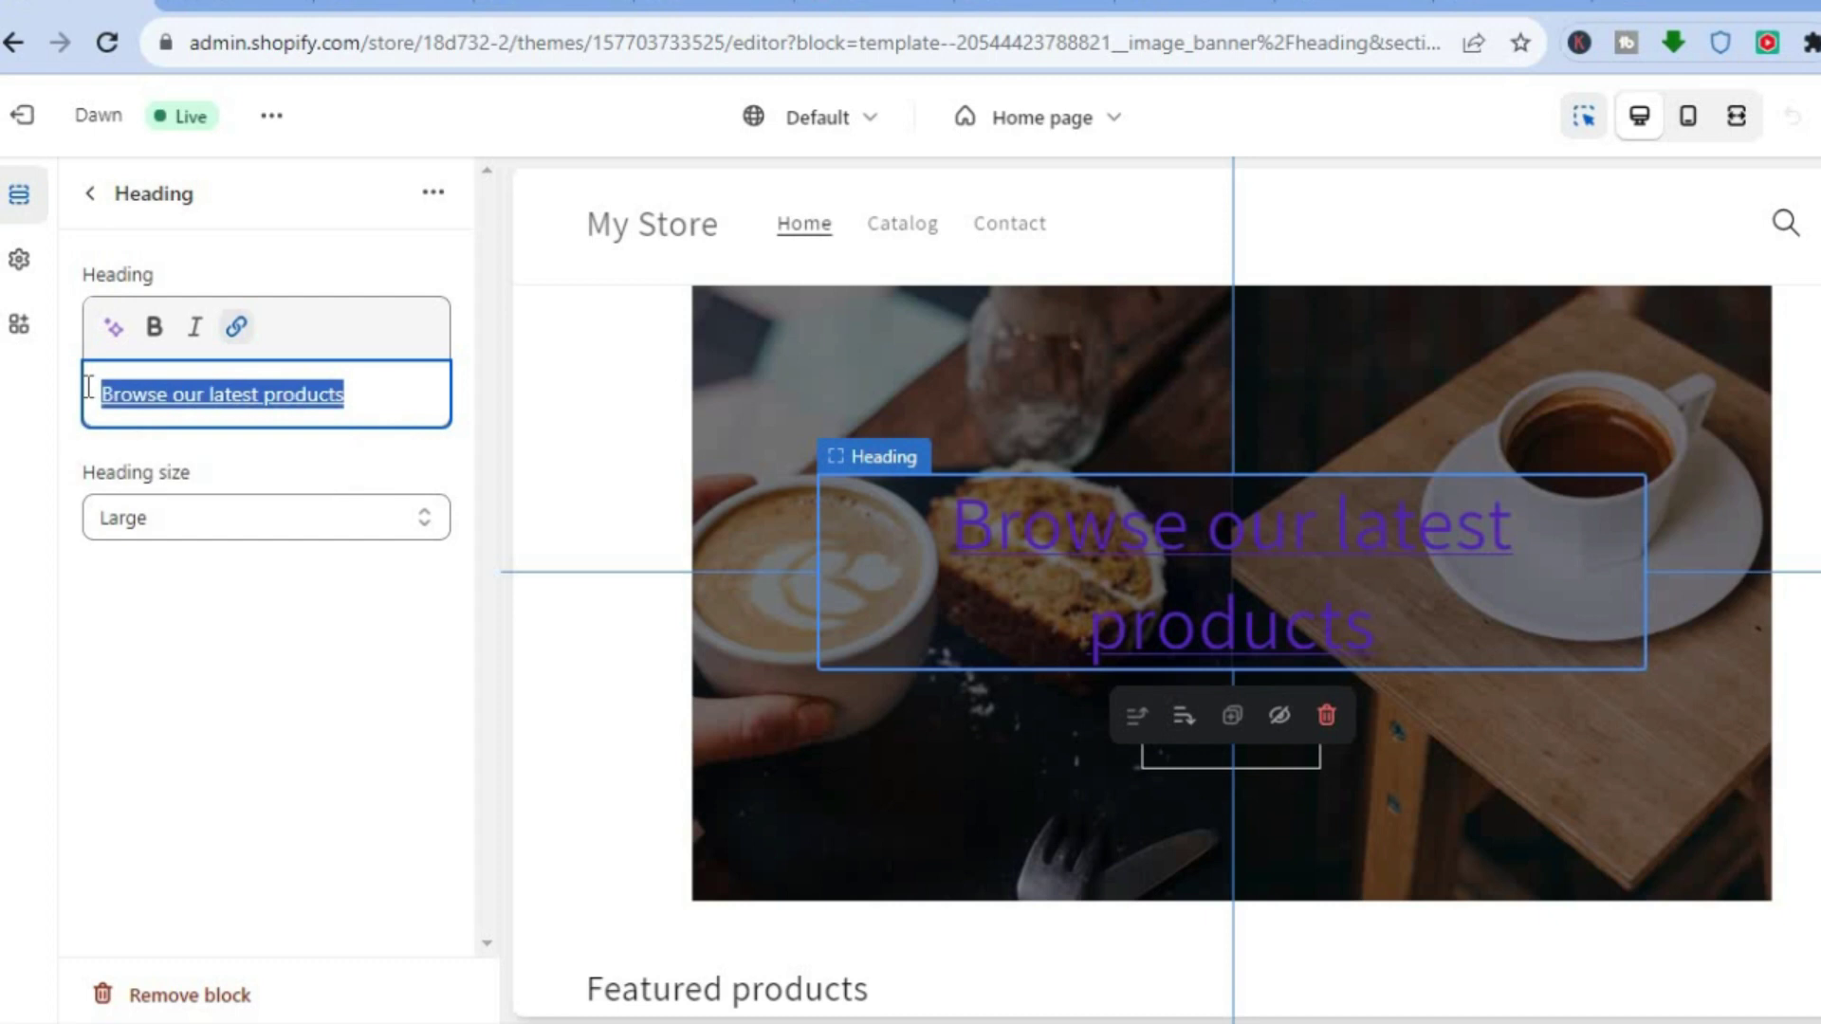
{"action": "left_click", "coordinate": [238, 330]}
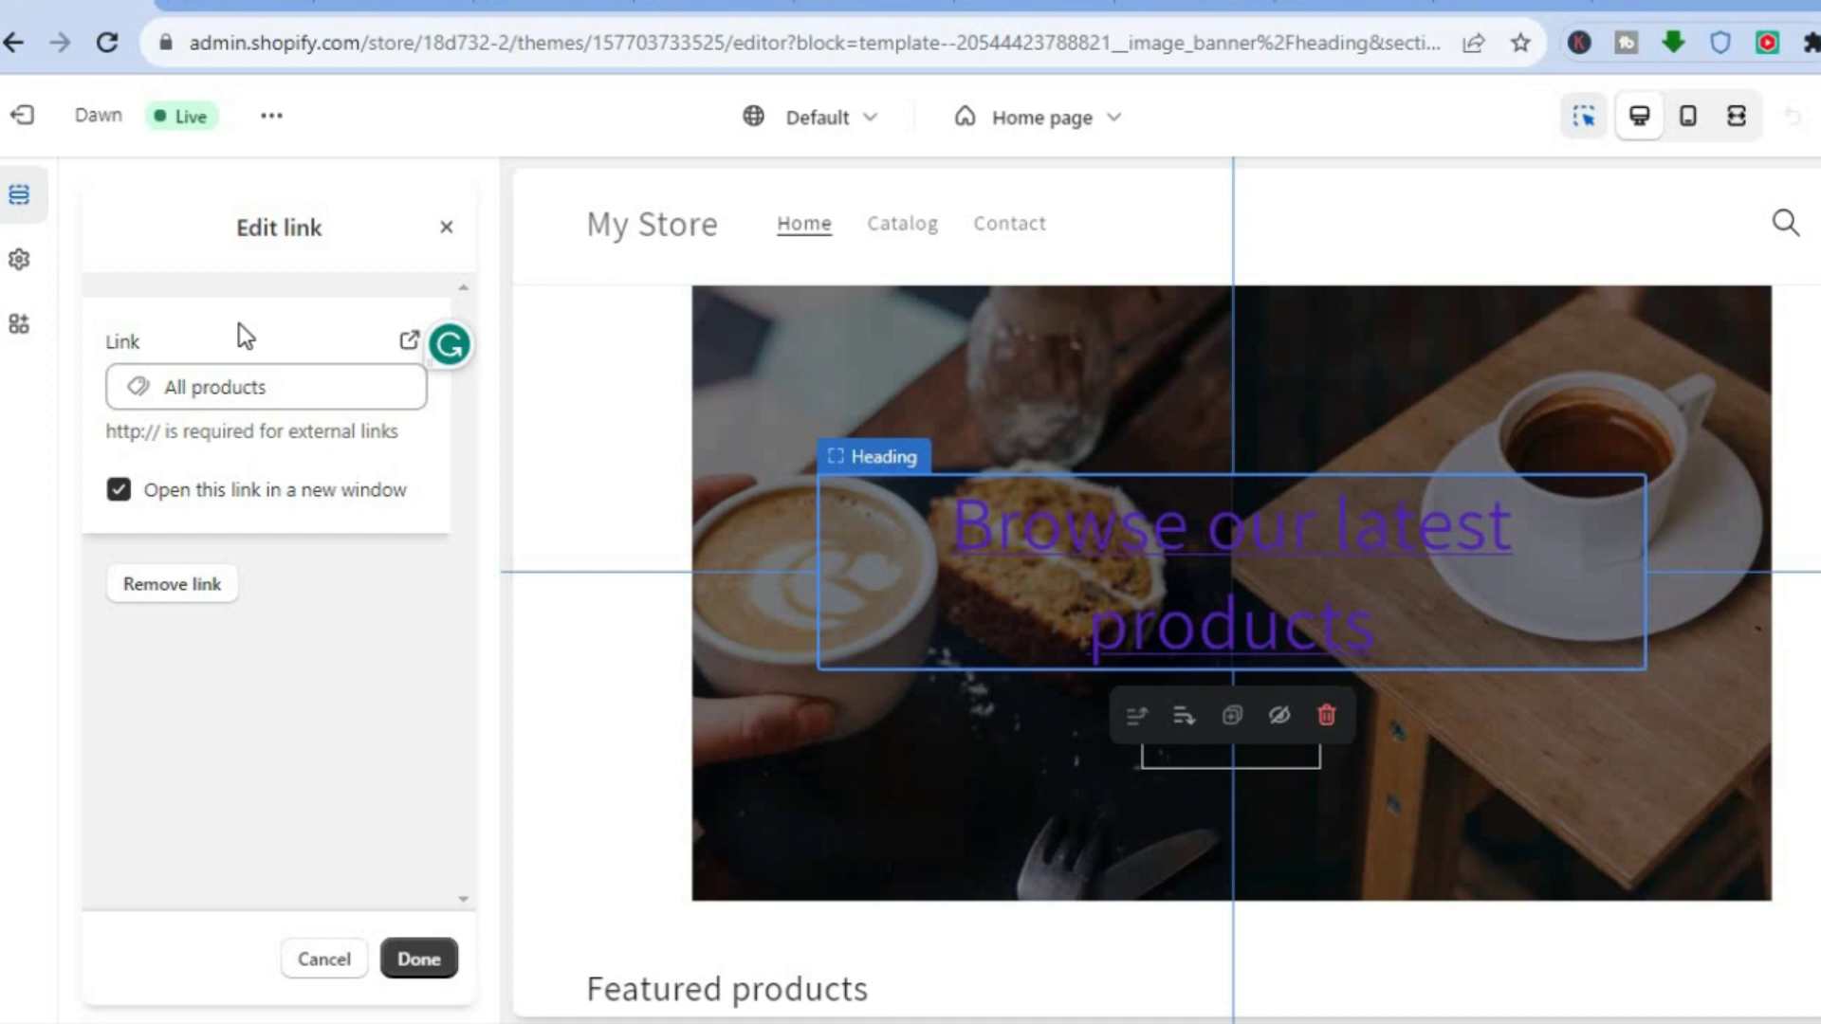
{"action": "left_click", "coordinate": [278, 380]}
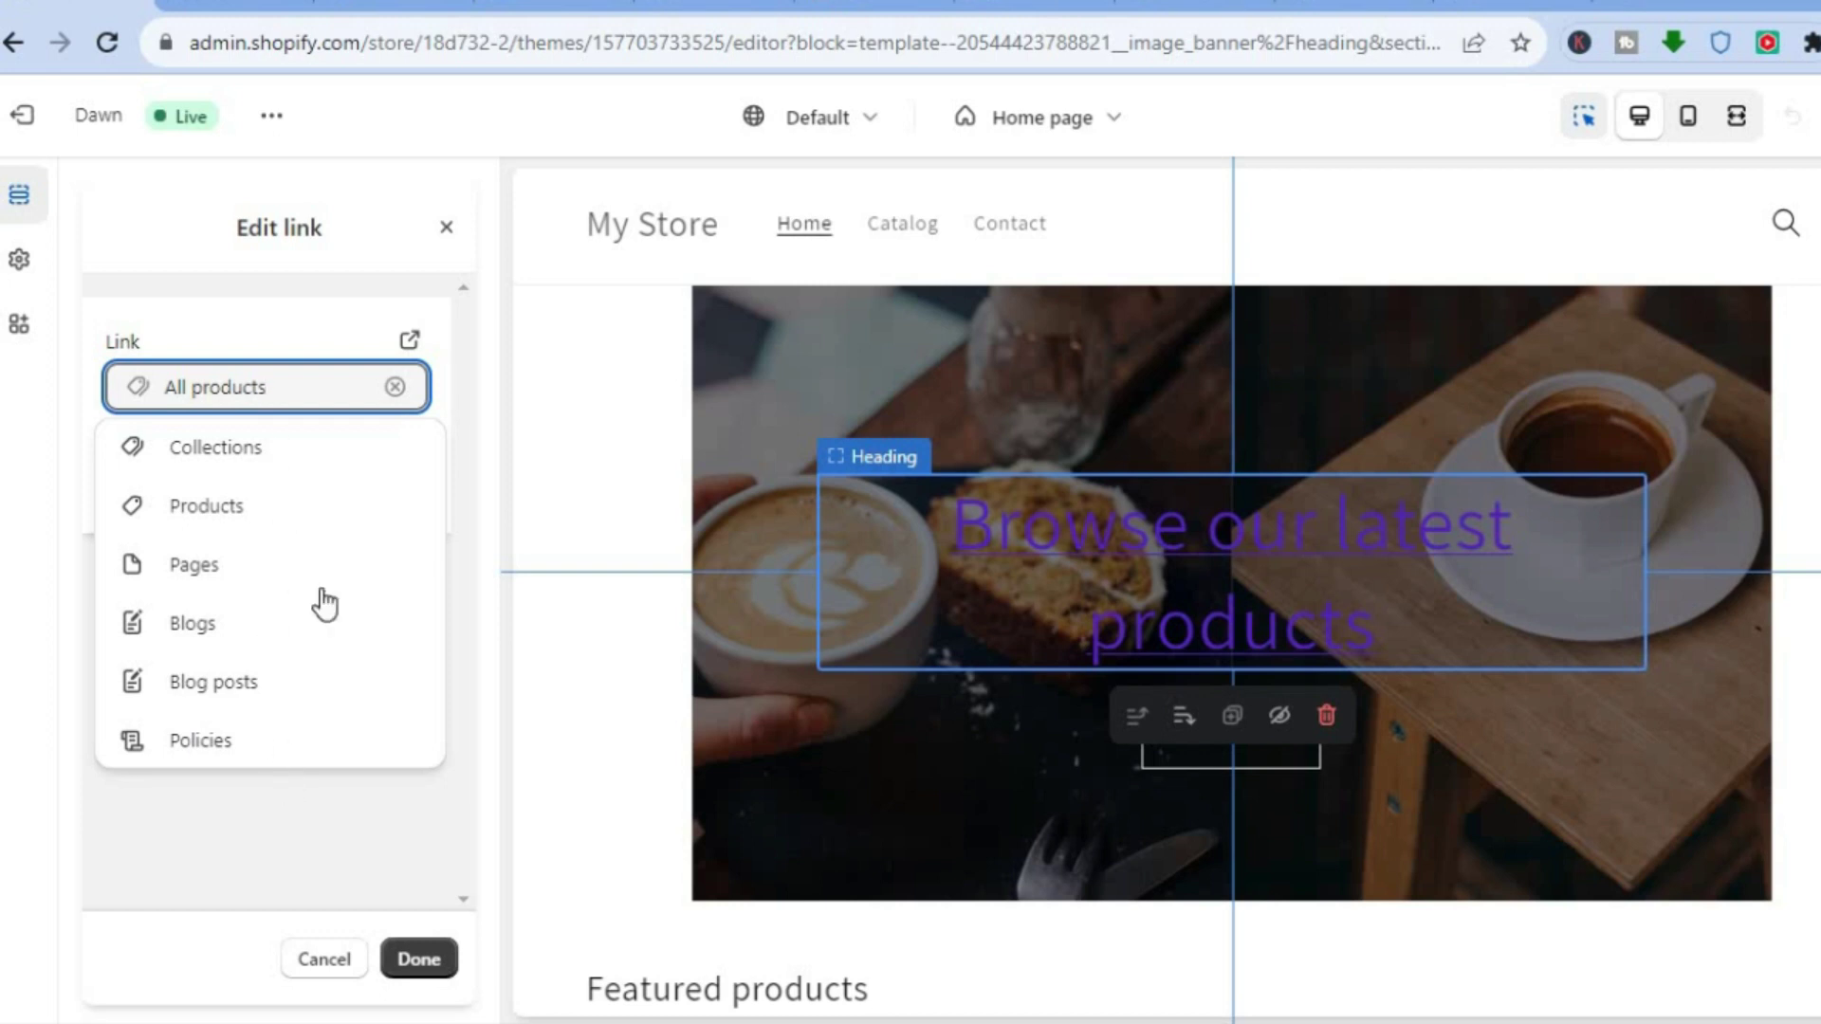
{"action": "left_click", "coordinate": [445, 228]}
{"action": "left_click", "coordinate": [446, 228]}
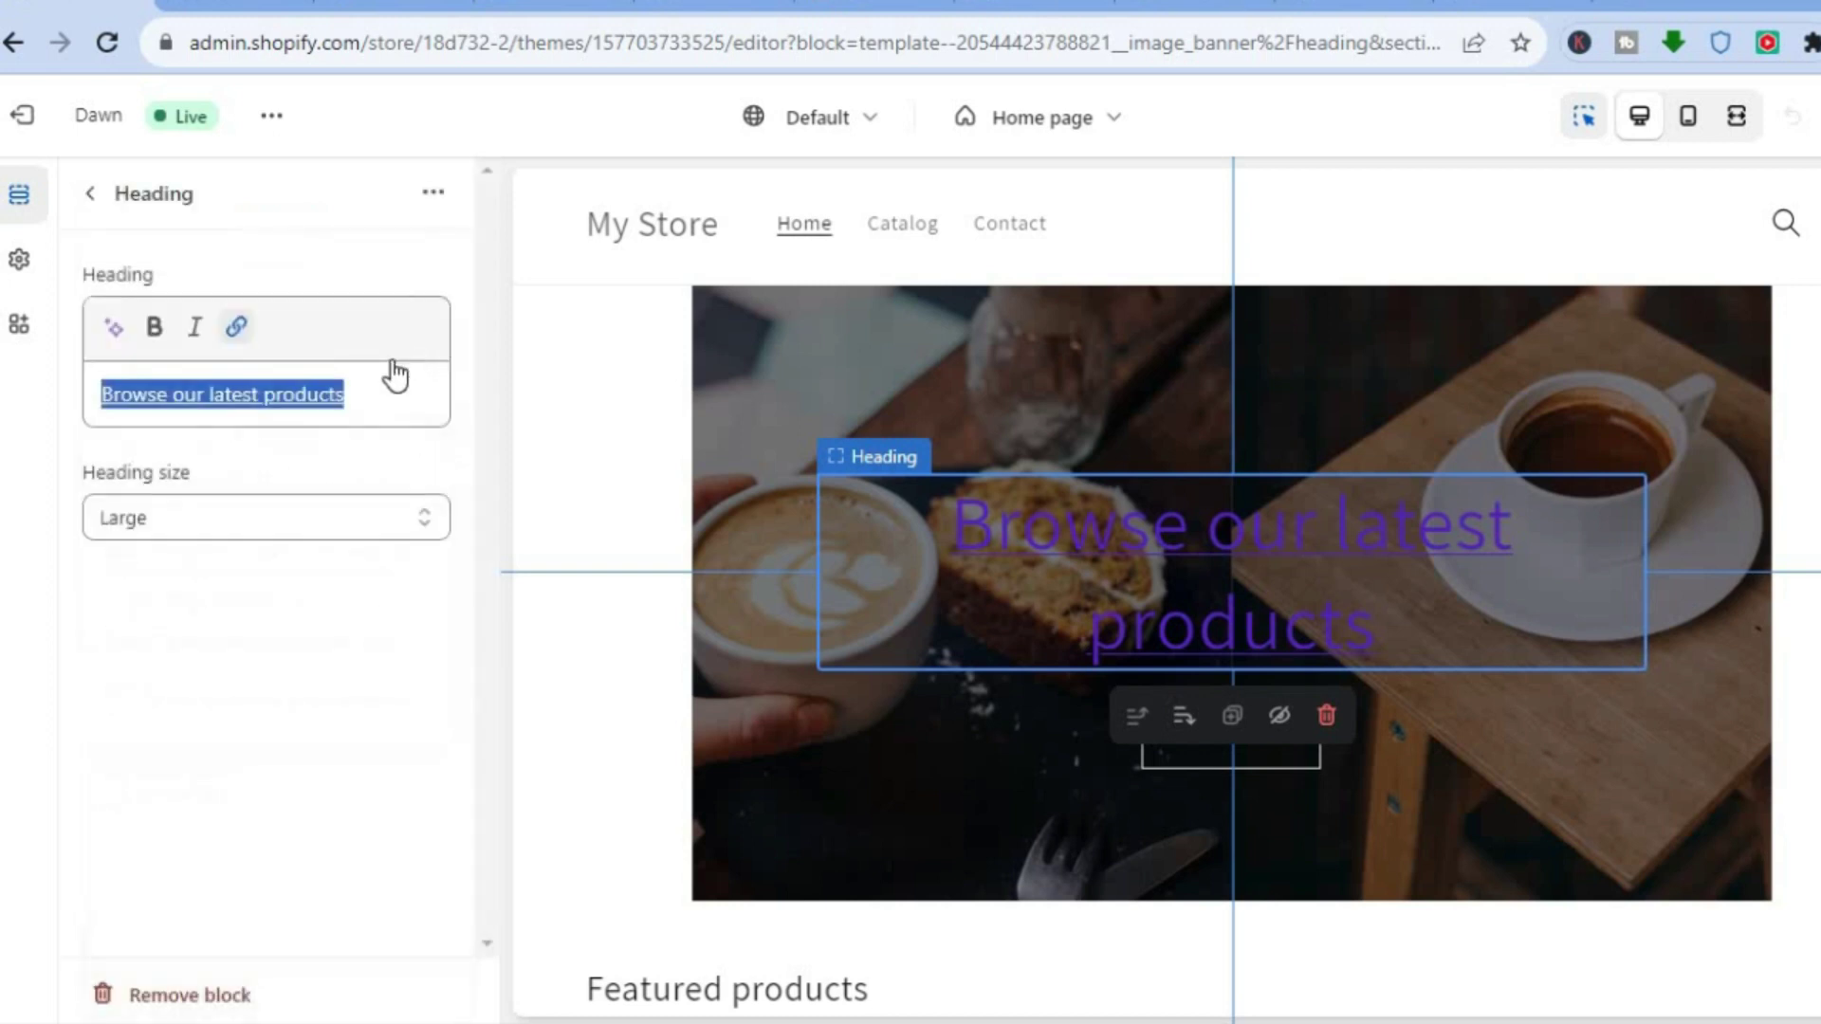
{"action": "left_click", "coordinate": [94, 195]}
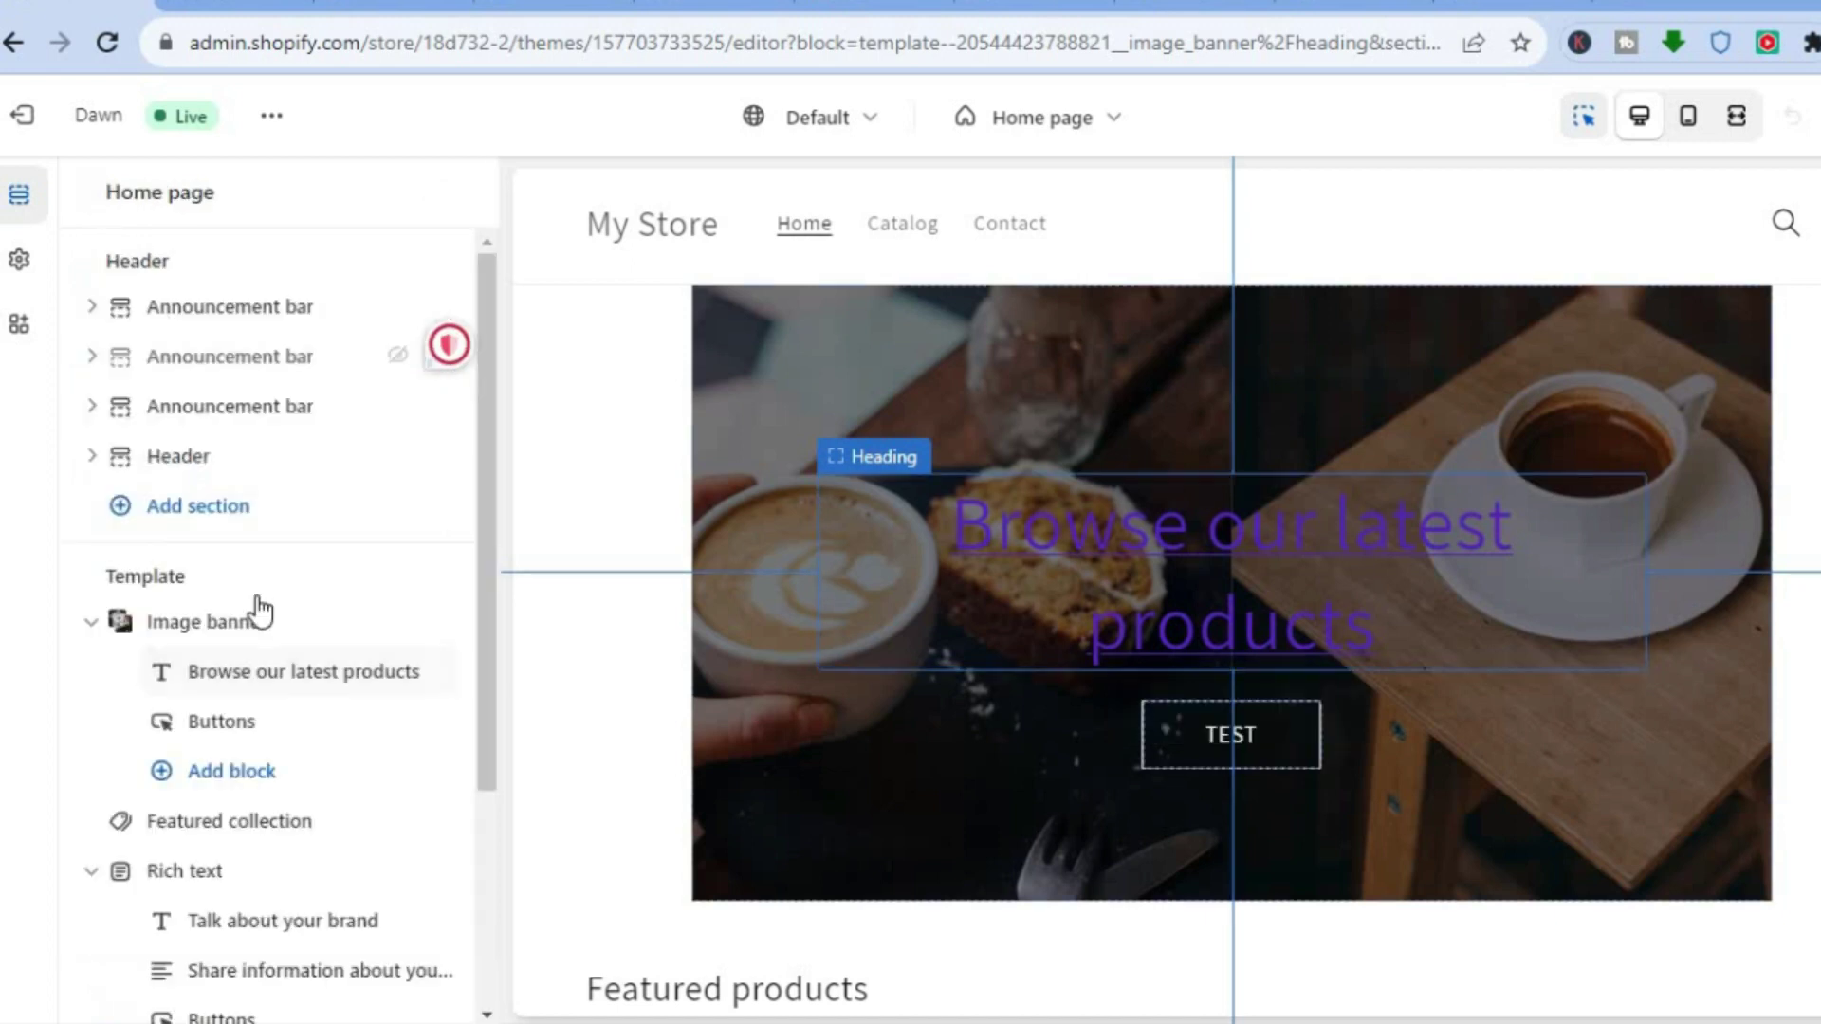
Step: After trying Small and Large, set the 'Browse our latest products' heading size to Medium
{"action": "left_click", "coordinate": [259, 669]}
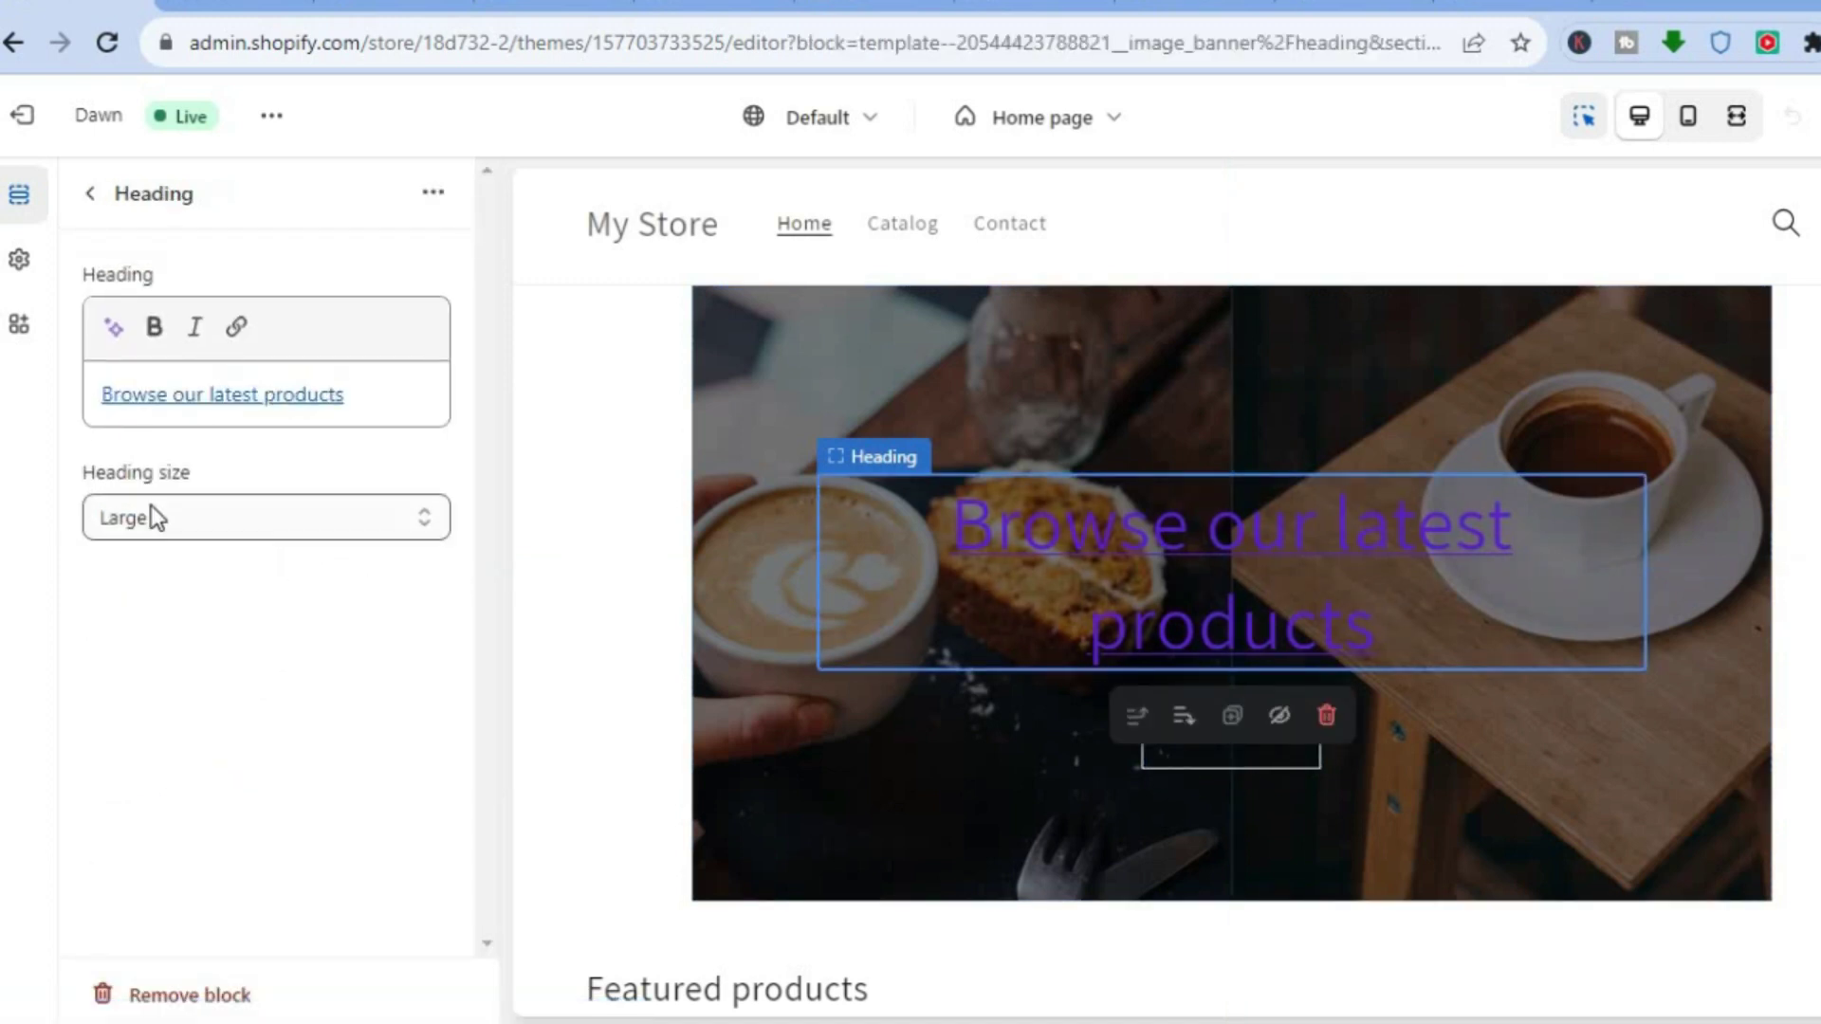
{"action": "left_click", "coordinate": [241, 523]}
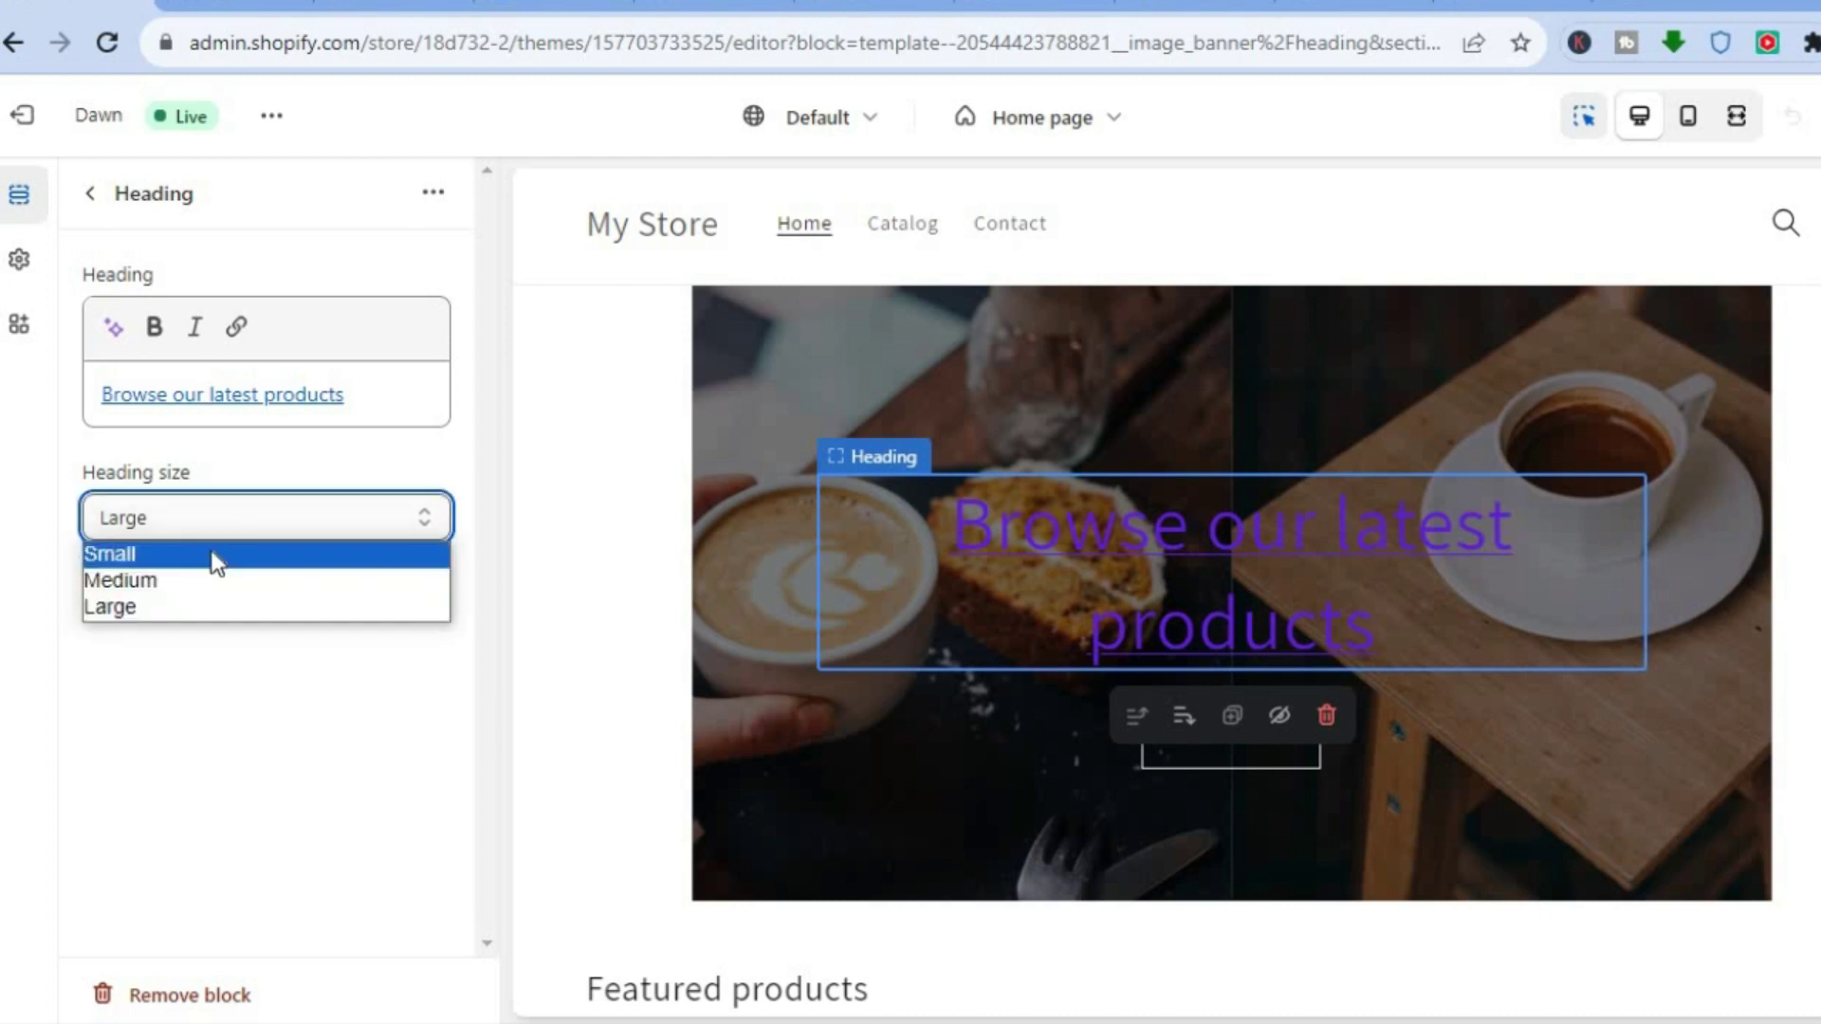
{"action": "left_click", "coordinate": [210, 553]}
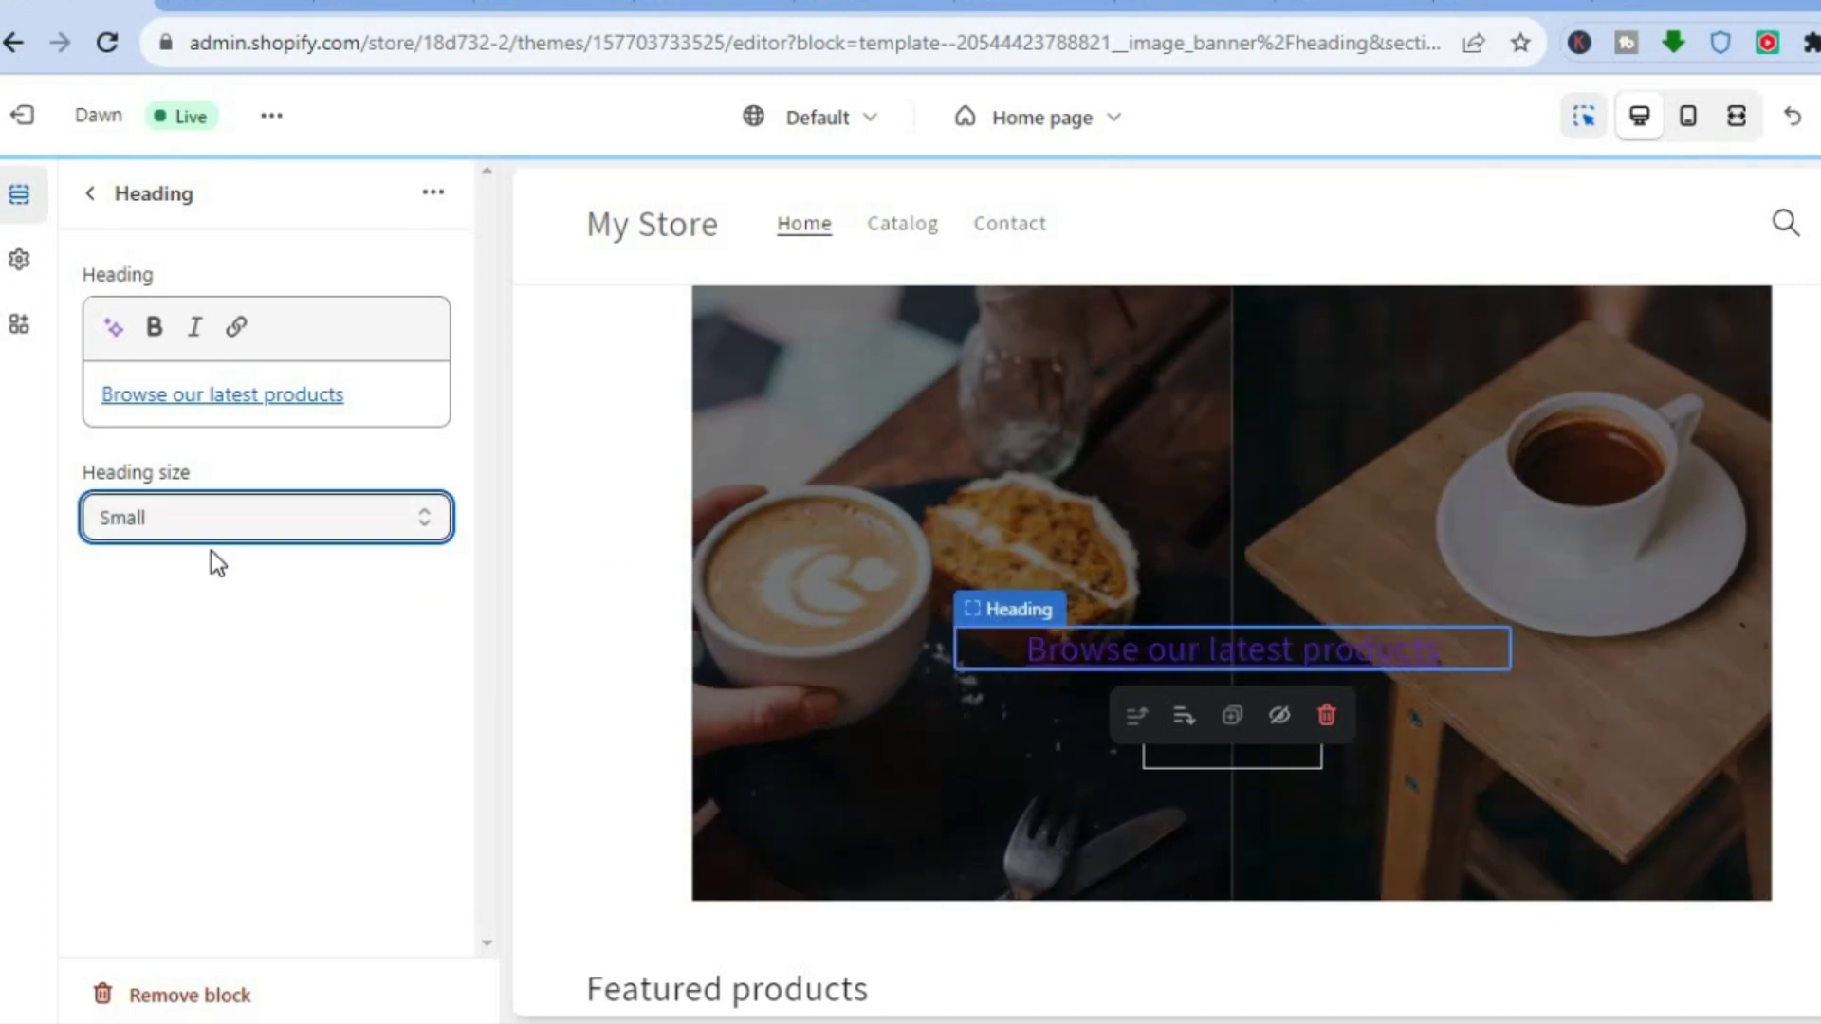
{"action": "left_click", "coordinate": [210, 528]}
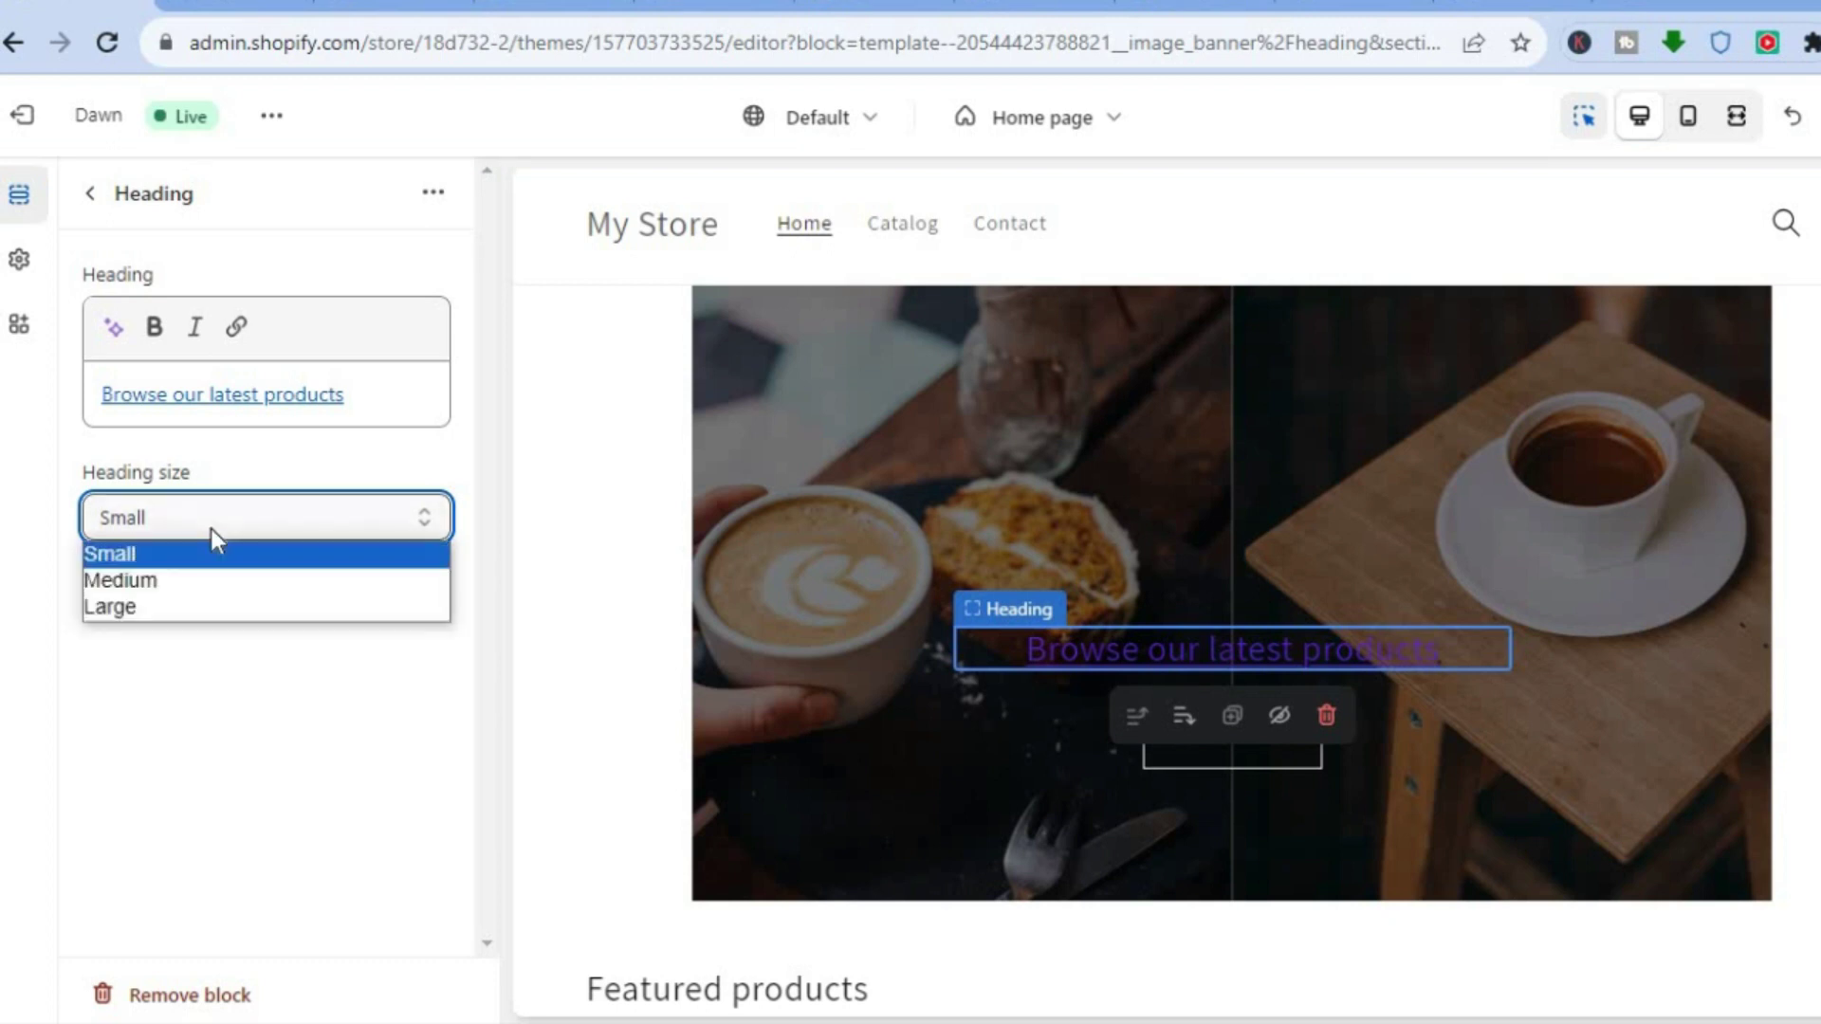
{"action": "left_click", "coordinate": [175, 603]}
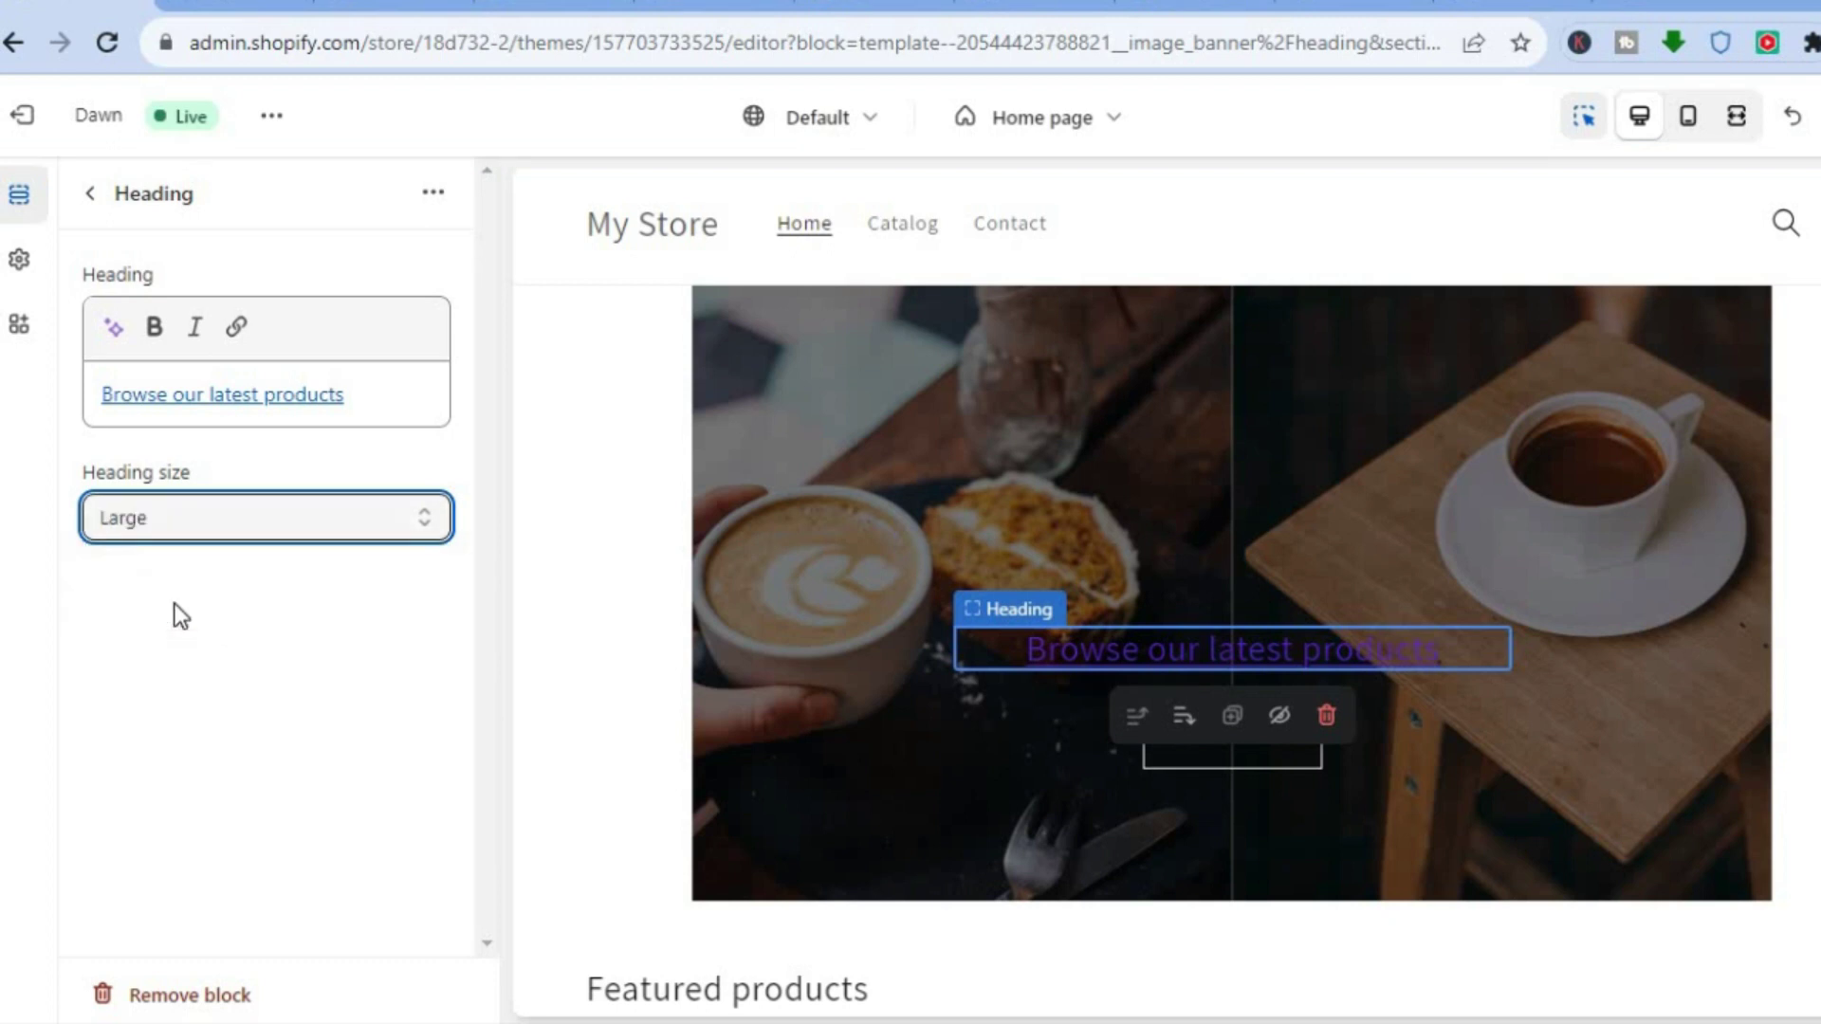
{"action": "left_click", "coordinate": [220, 531]}
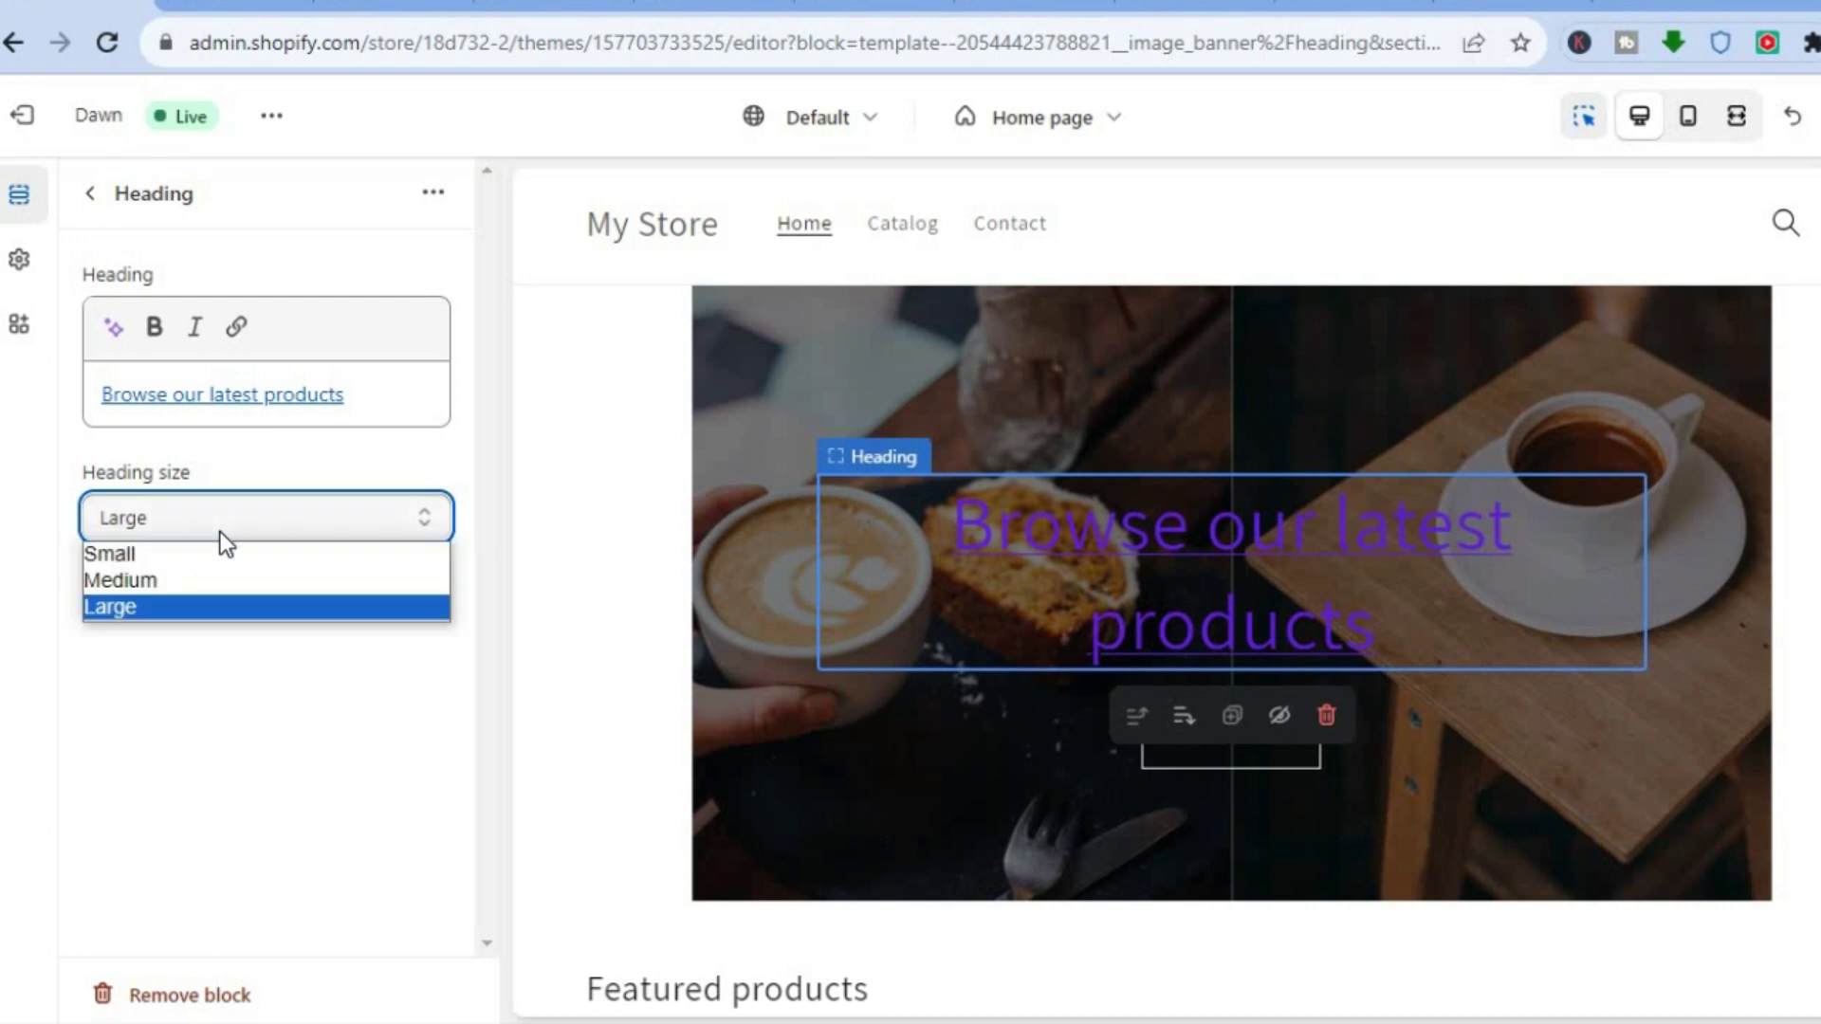
{"action": "left_click", "coordinate": [203, 572]}
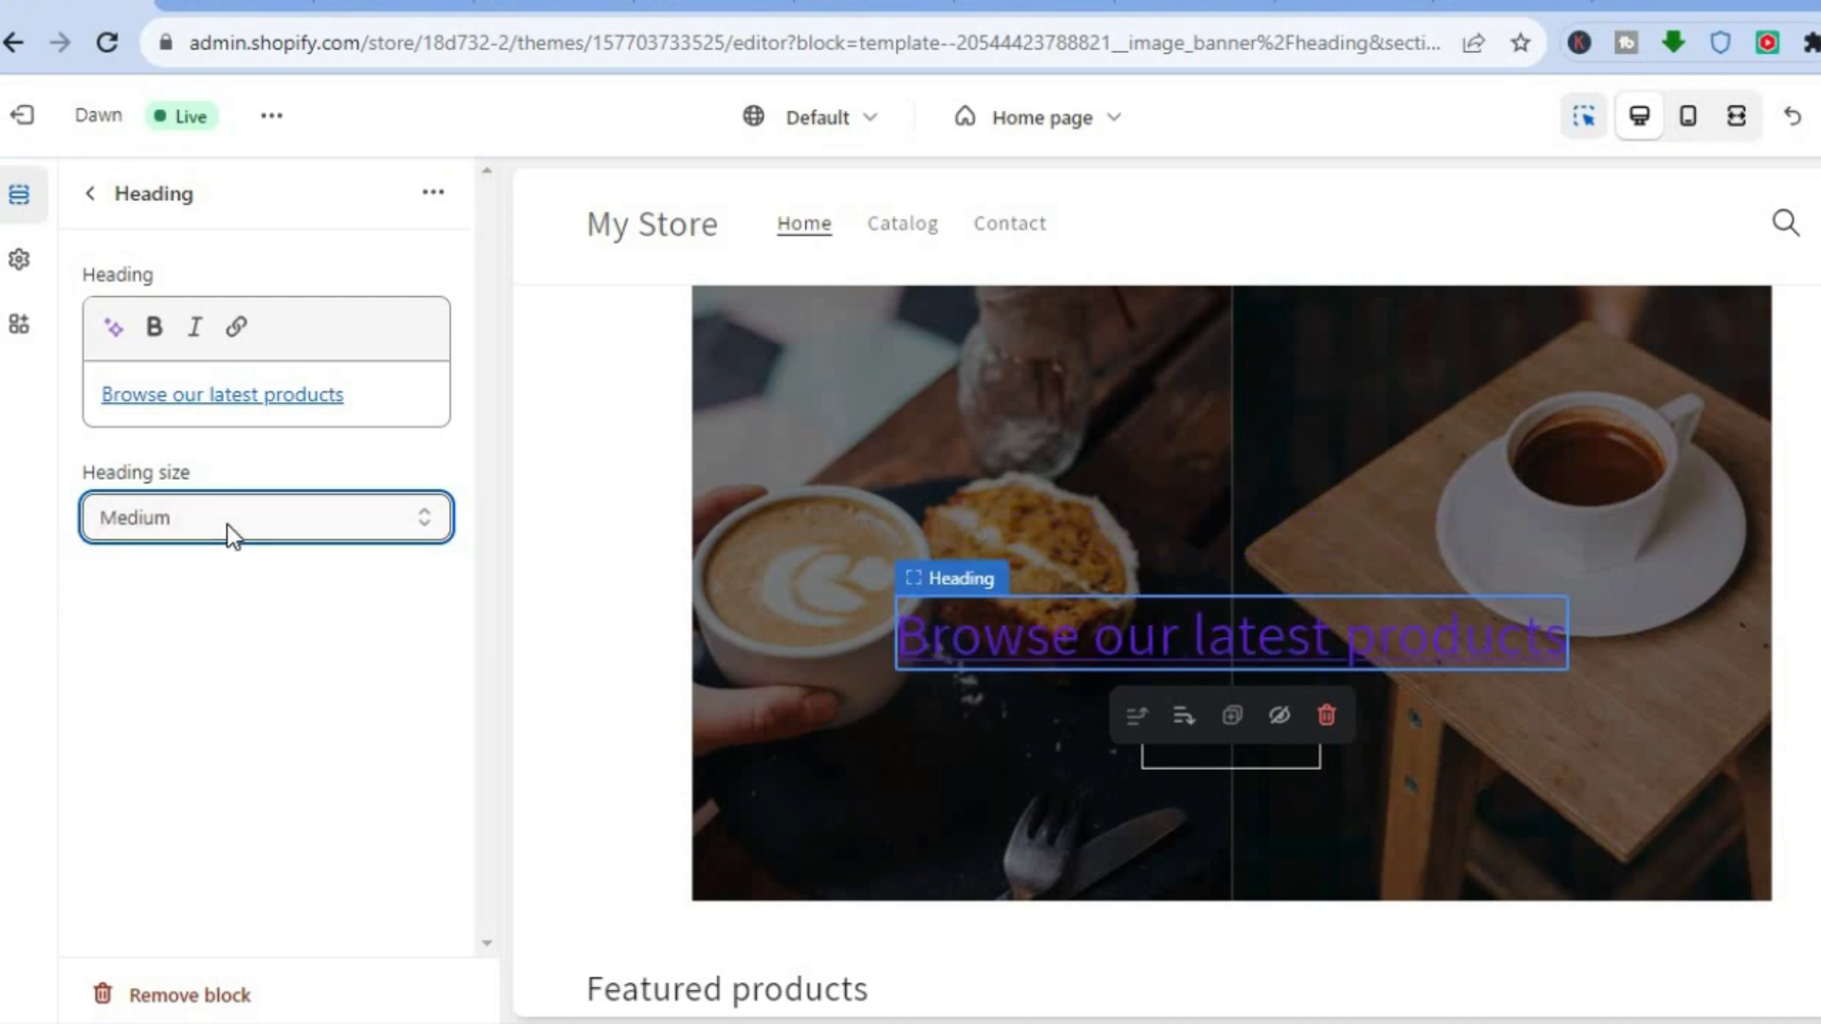
{"action": "left_click", "coordinate": [92, 194]}
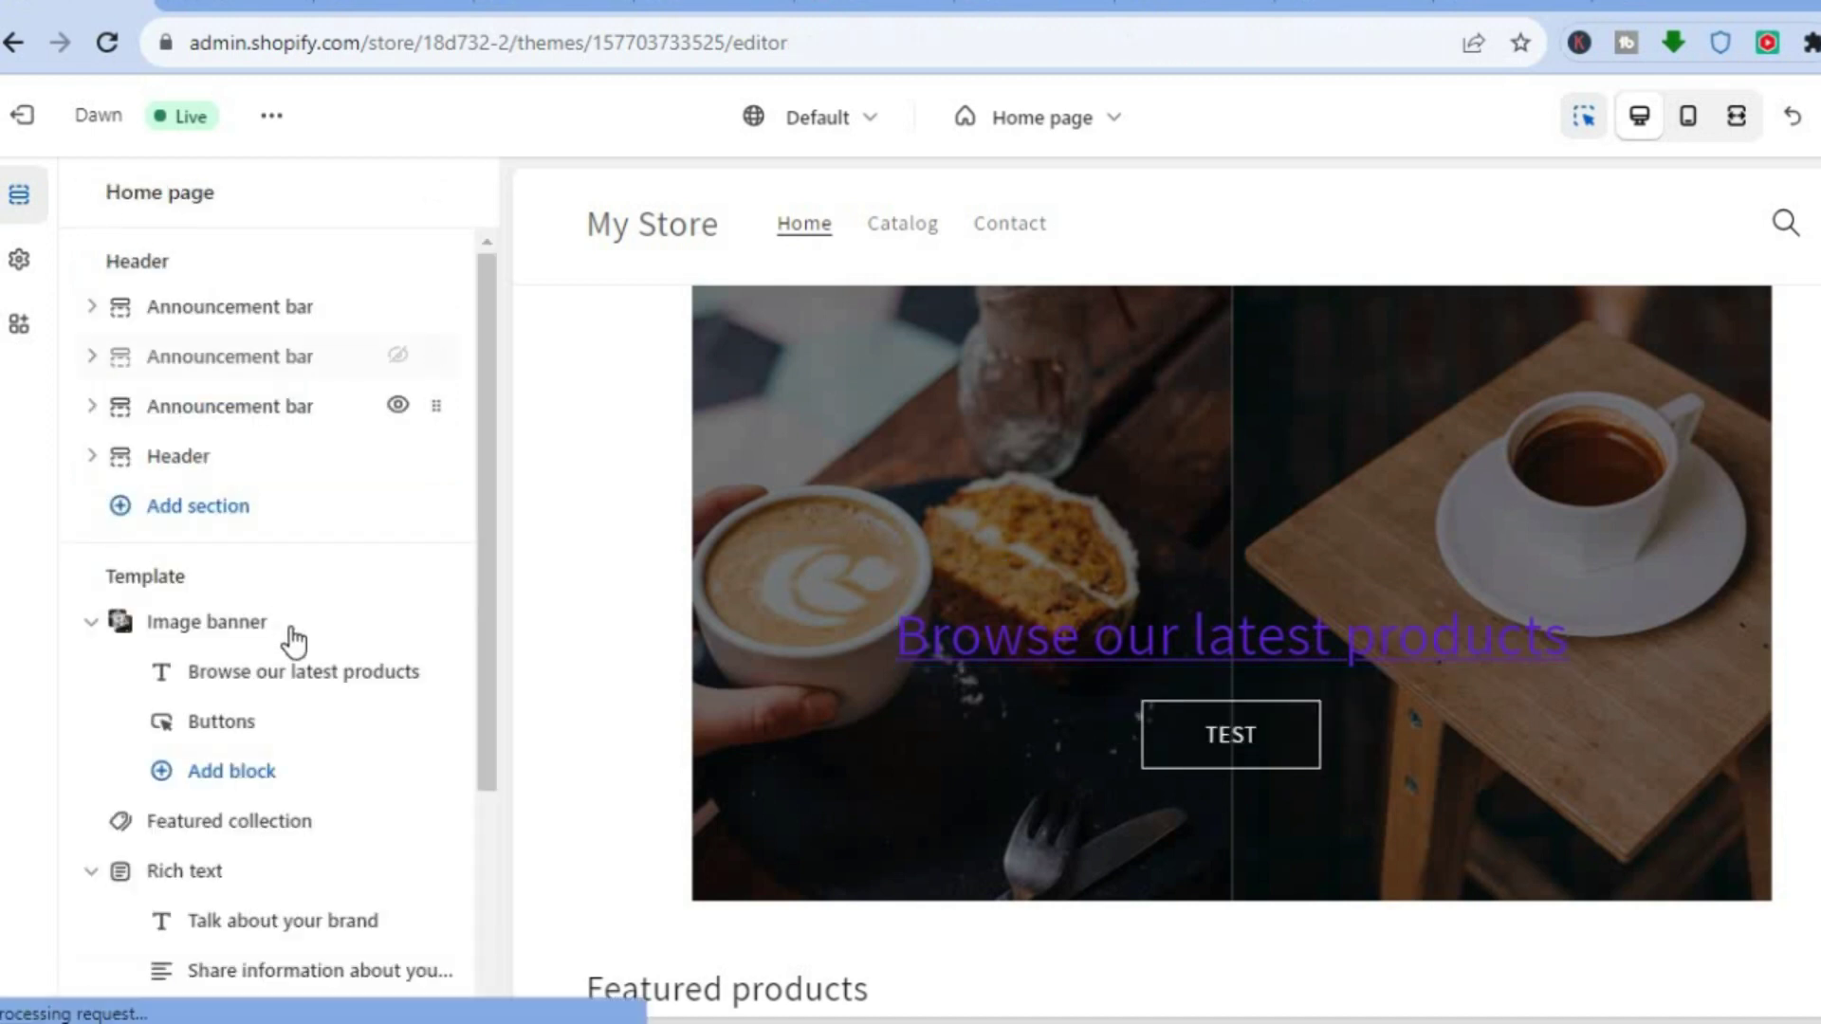
{"action": "left_click", "coordinate": [222, 721]}
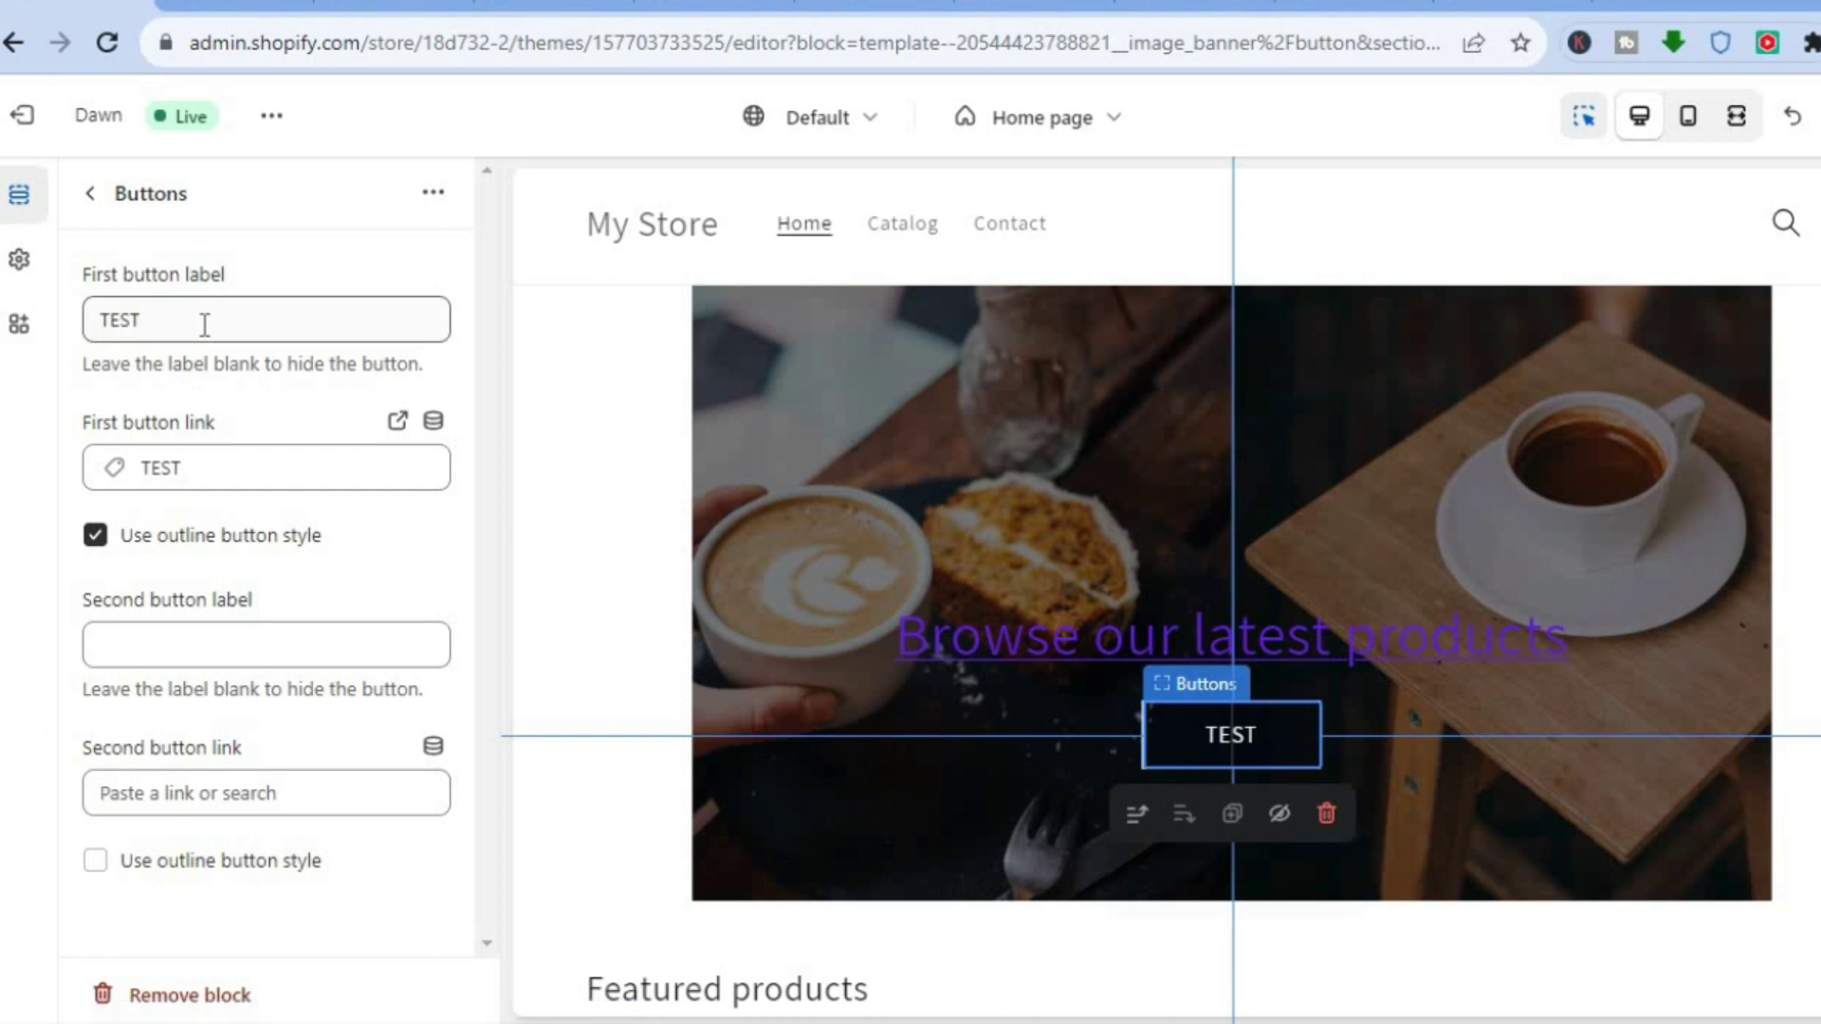
{"action": "left_click", "coordinate": [210, 464]}
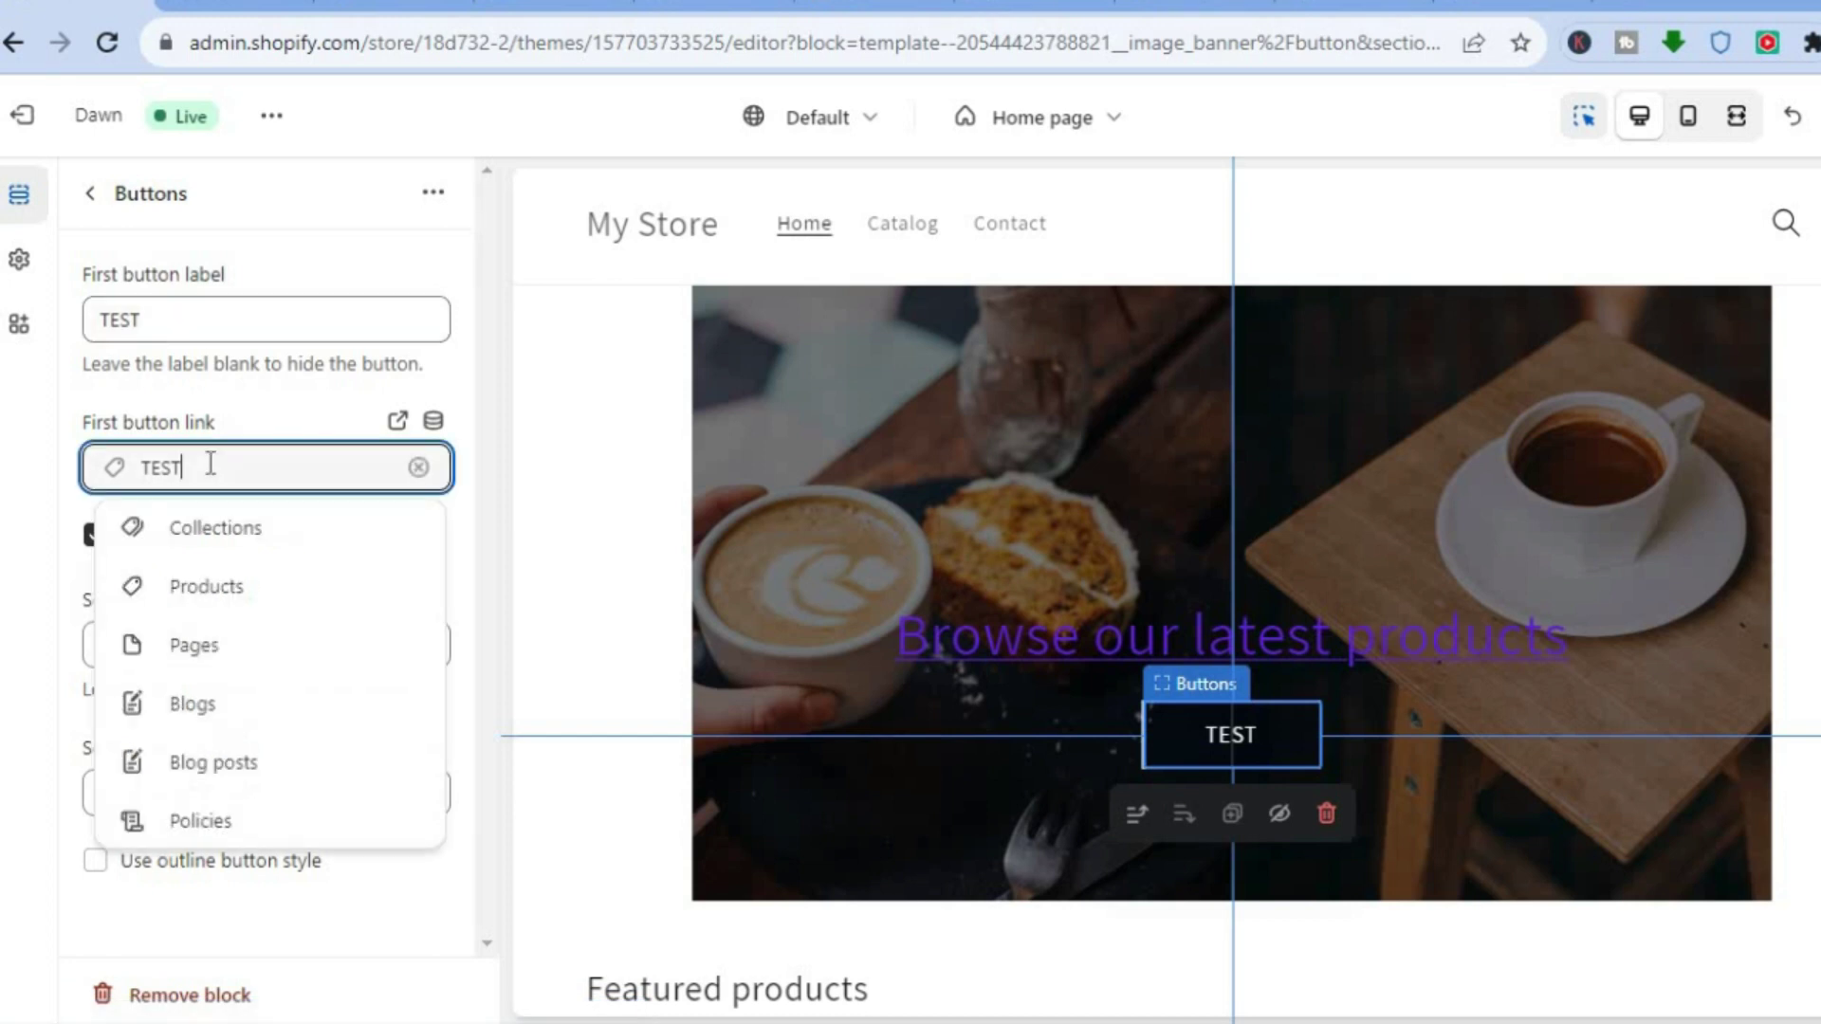
{"action": "left_click", "coordinate": [70, 577]}
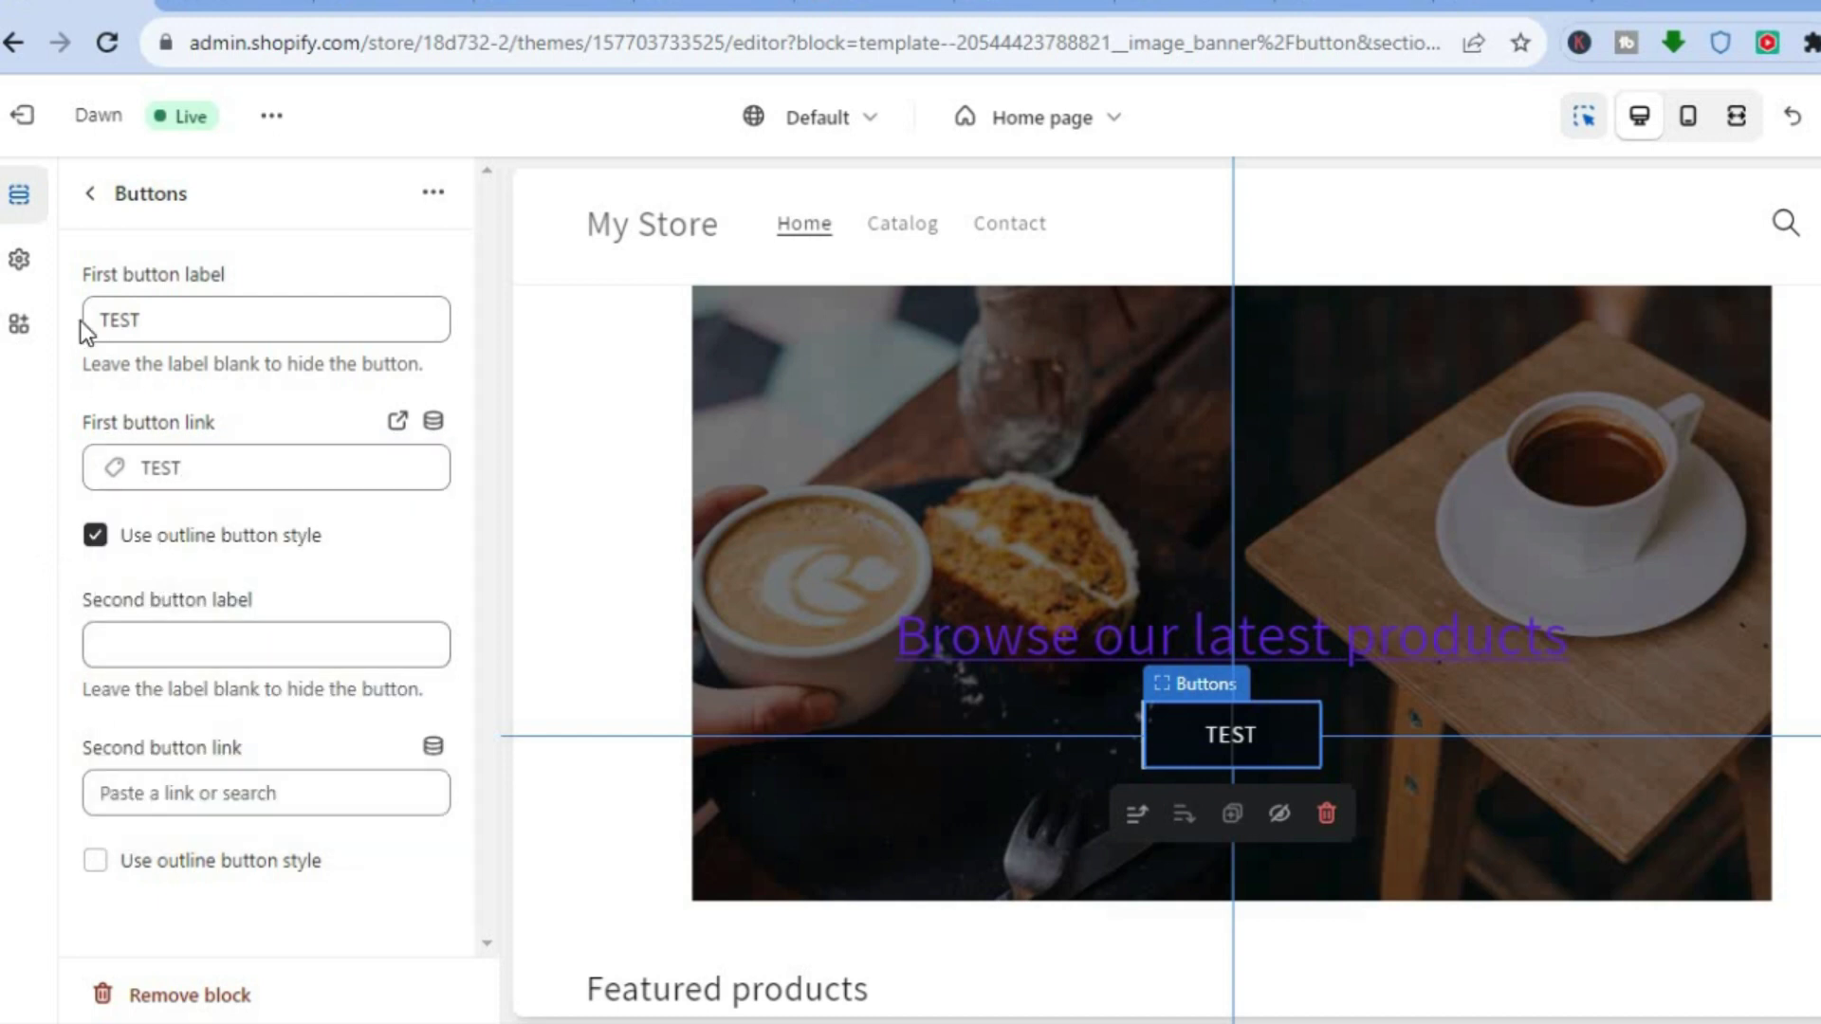
{"action": "left_click", "coordinate": [90, 195]}
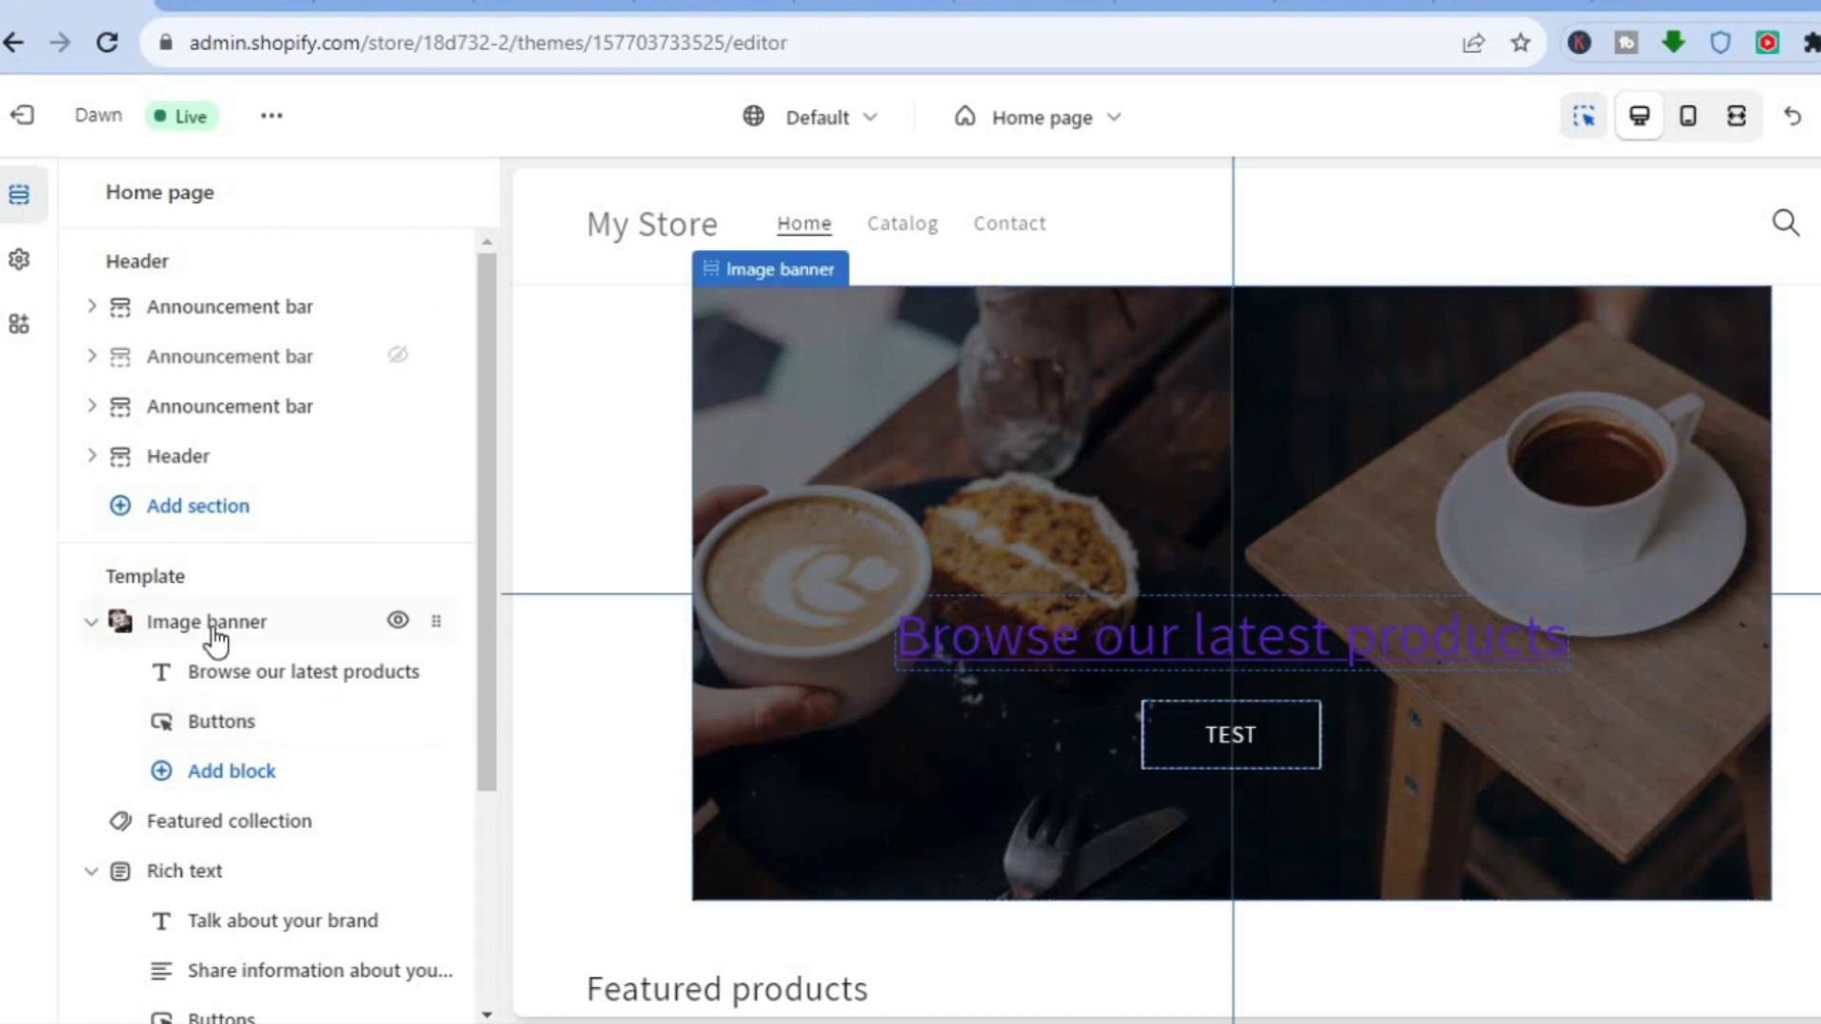
Step: Turn on Show container on desktop in the Image banner section settings
{"action": "left_click", "coordinate": [216, 625]}
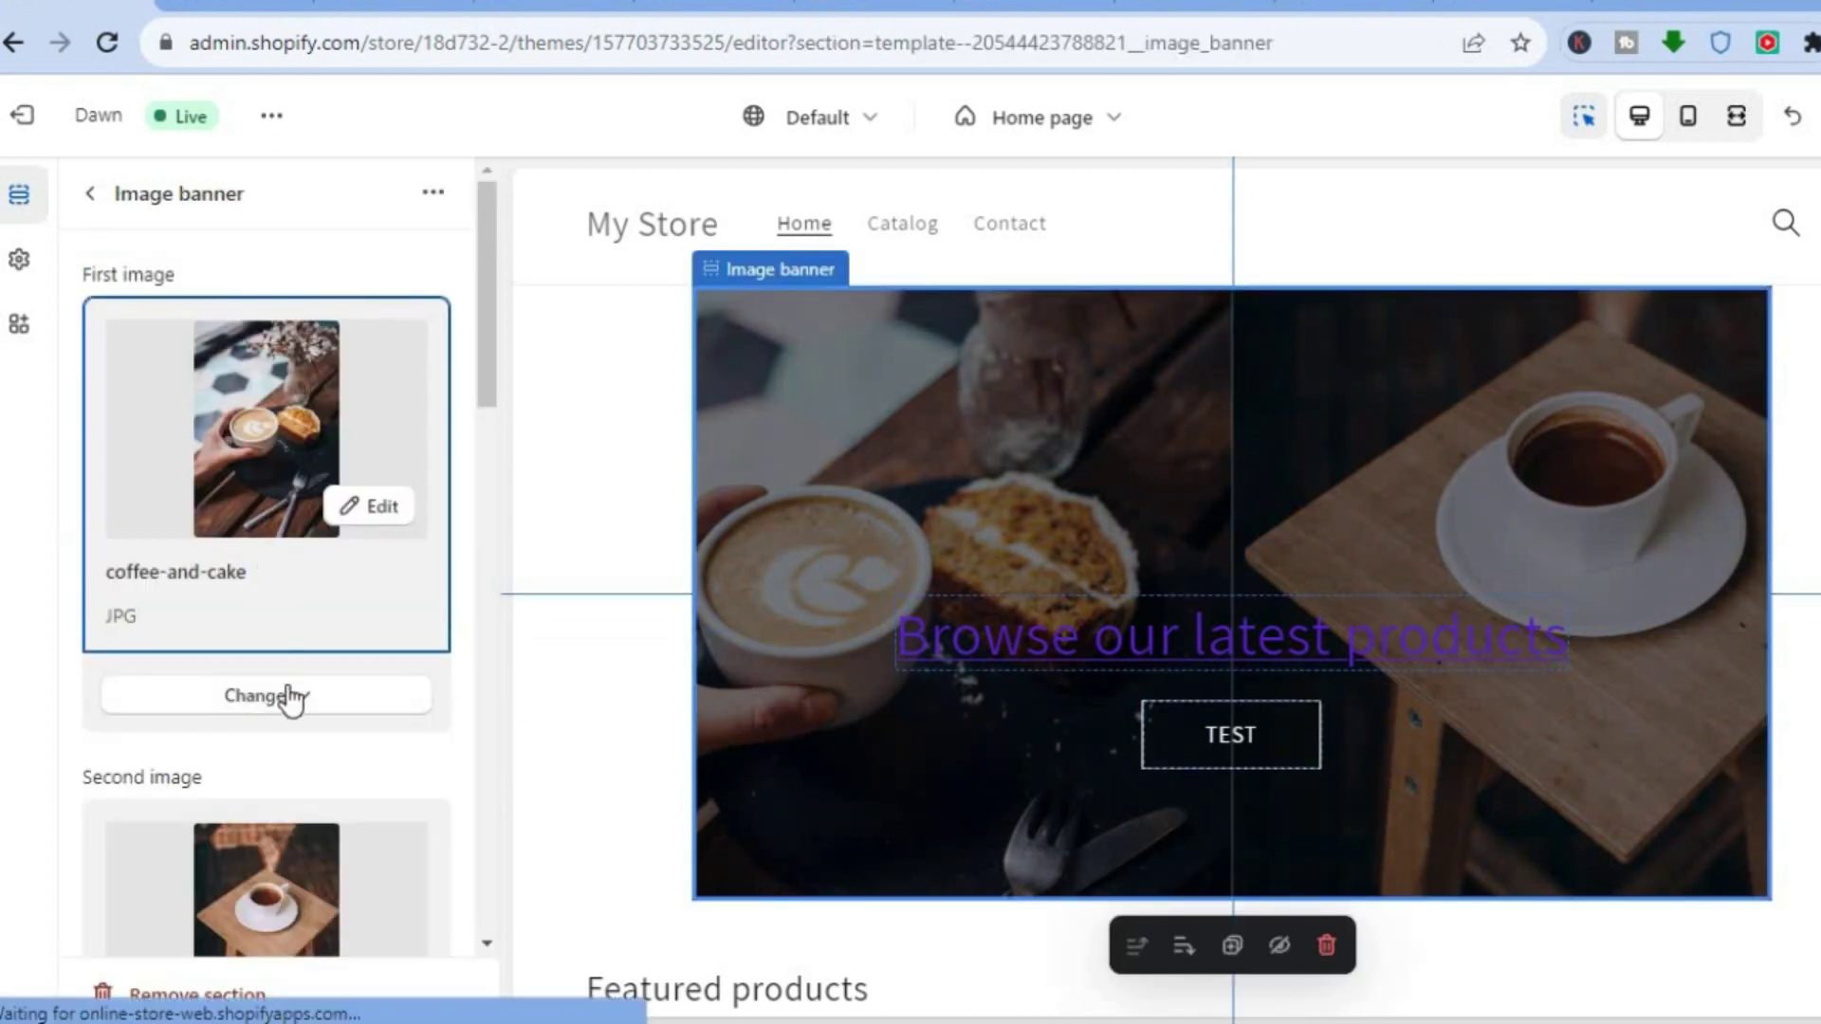
{"action": "left_click_drag", "start_coordinate": [491, 360], "coordinate": [480, 856]}
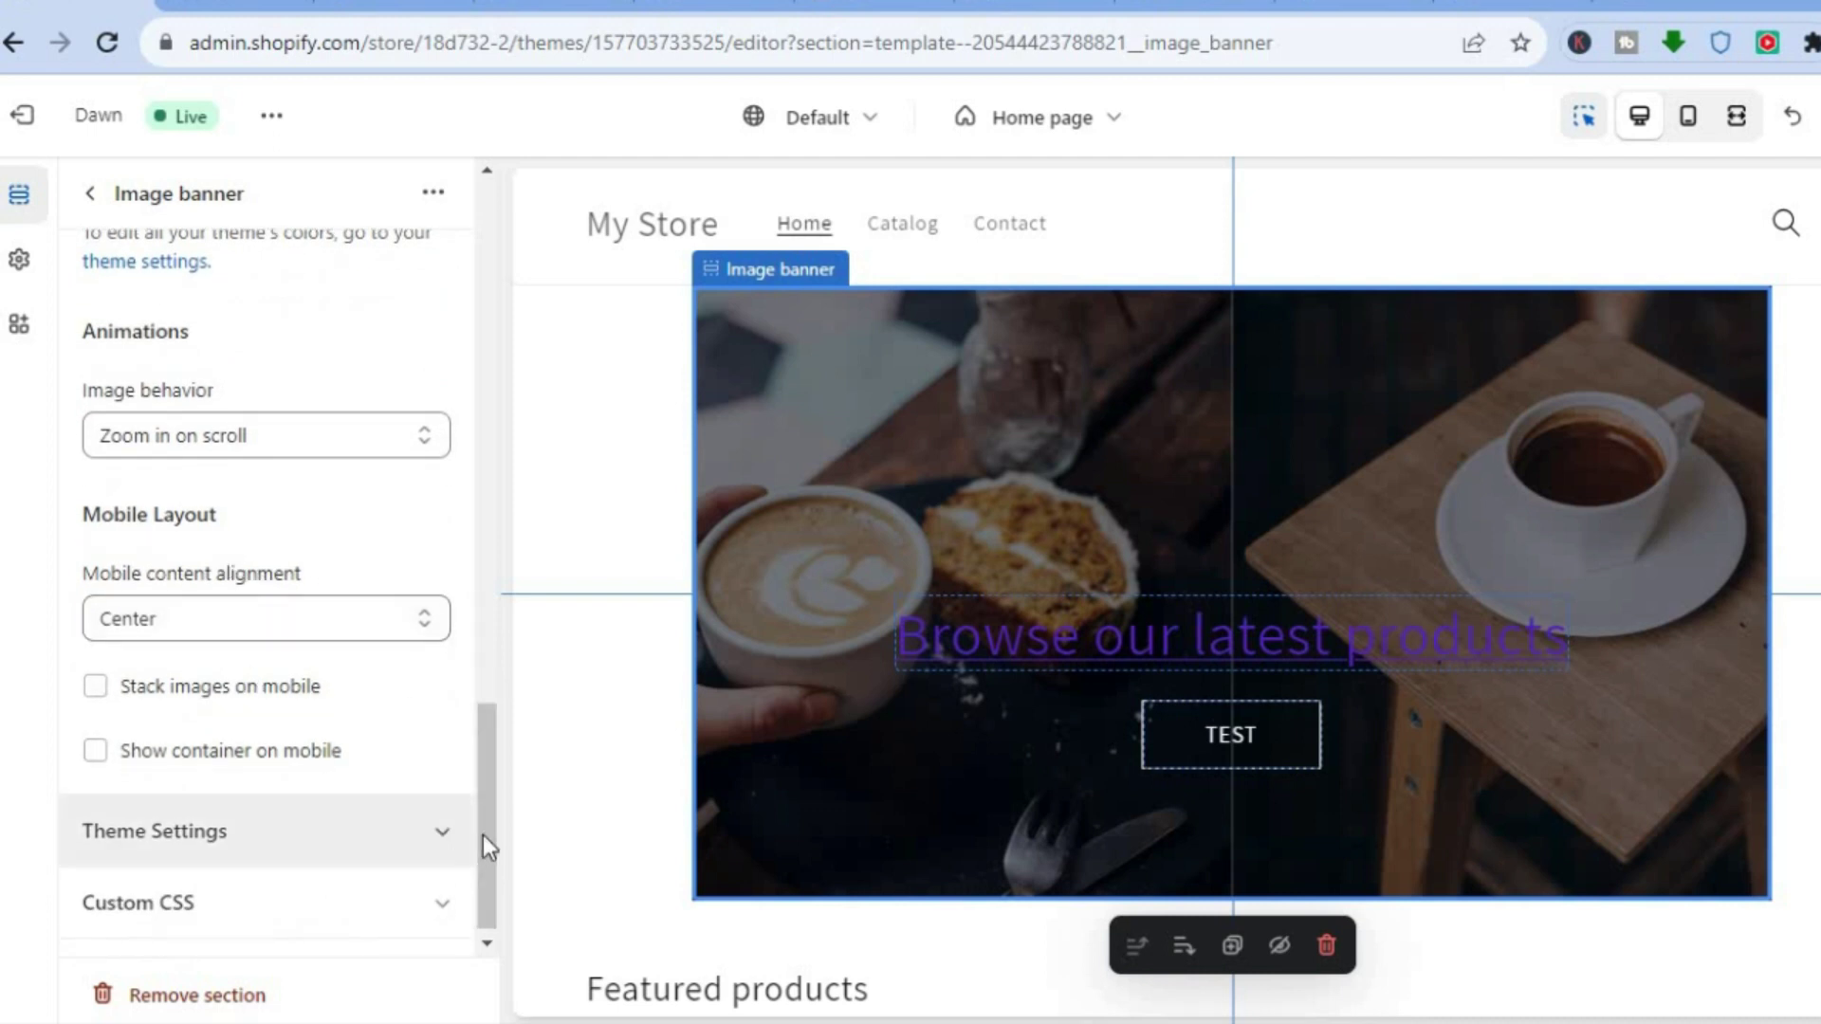
{"action": "left_click_drag", "start_coordinate": [483, 823], "coordinate": [549, 727]}
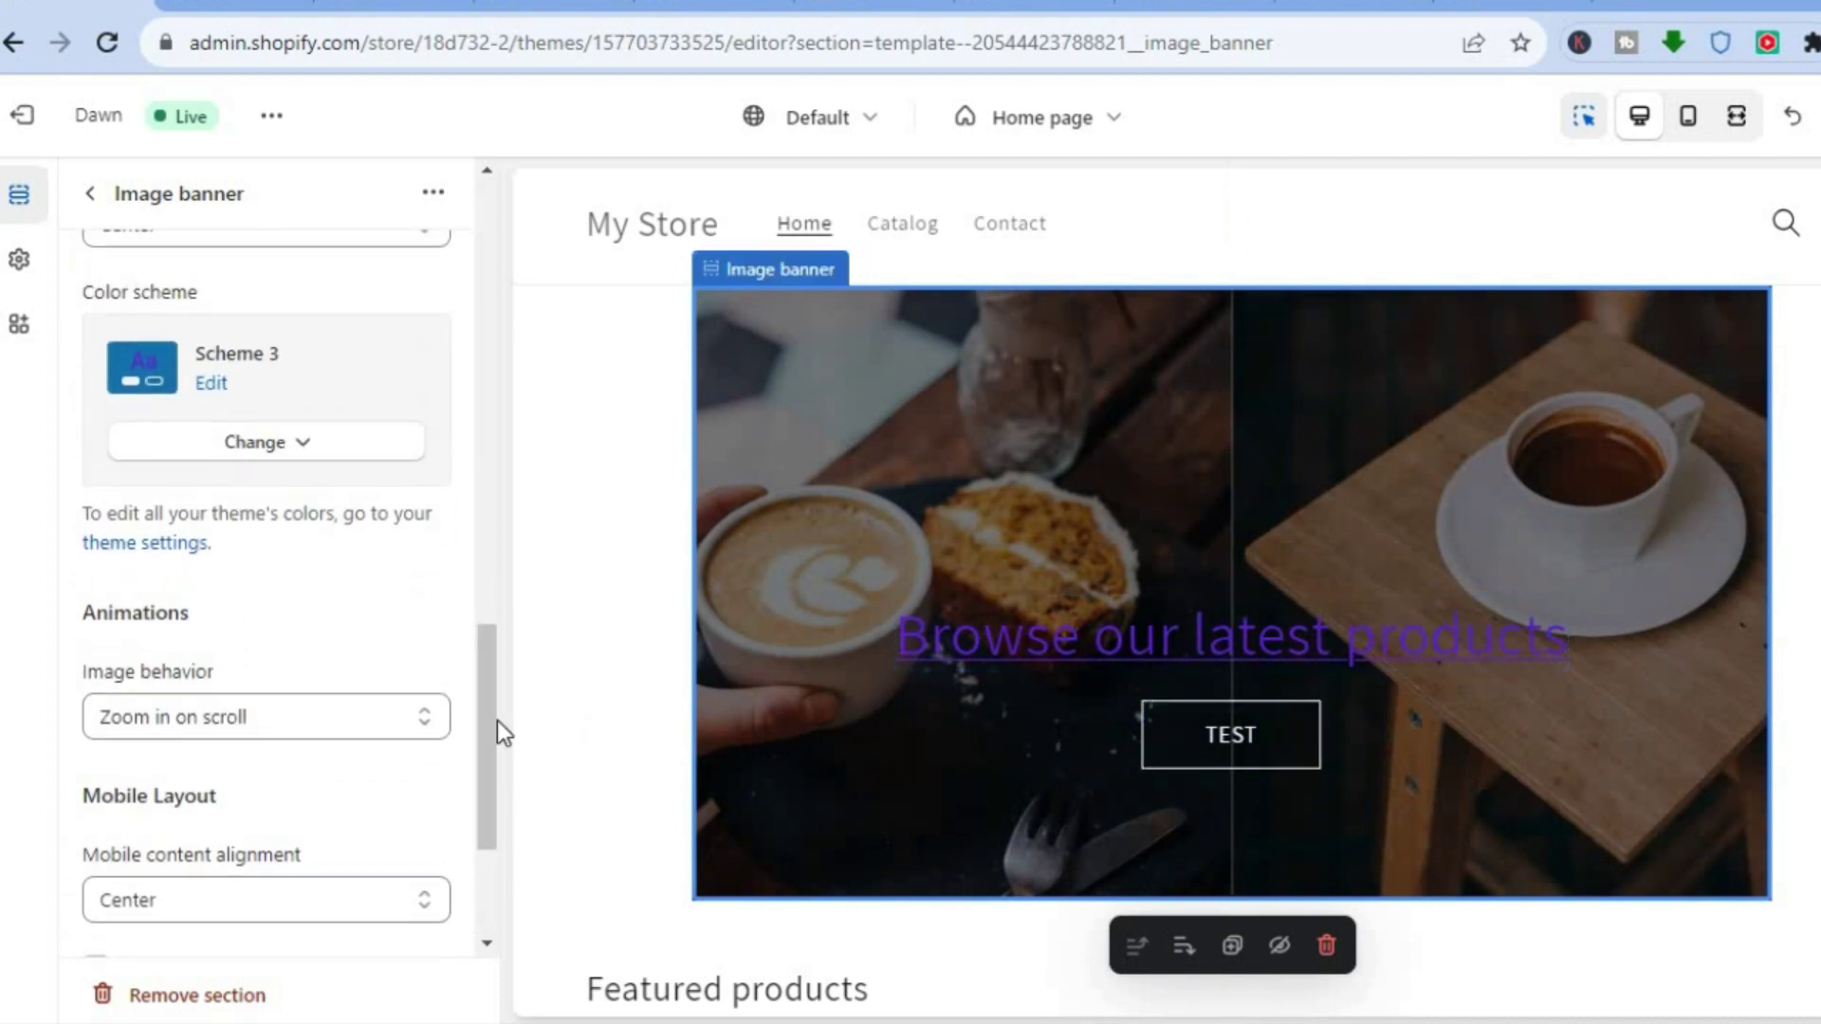
{"action": "left_click_drag", "start_coordinate": [481, 724], "coordinate": [491, 565]}
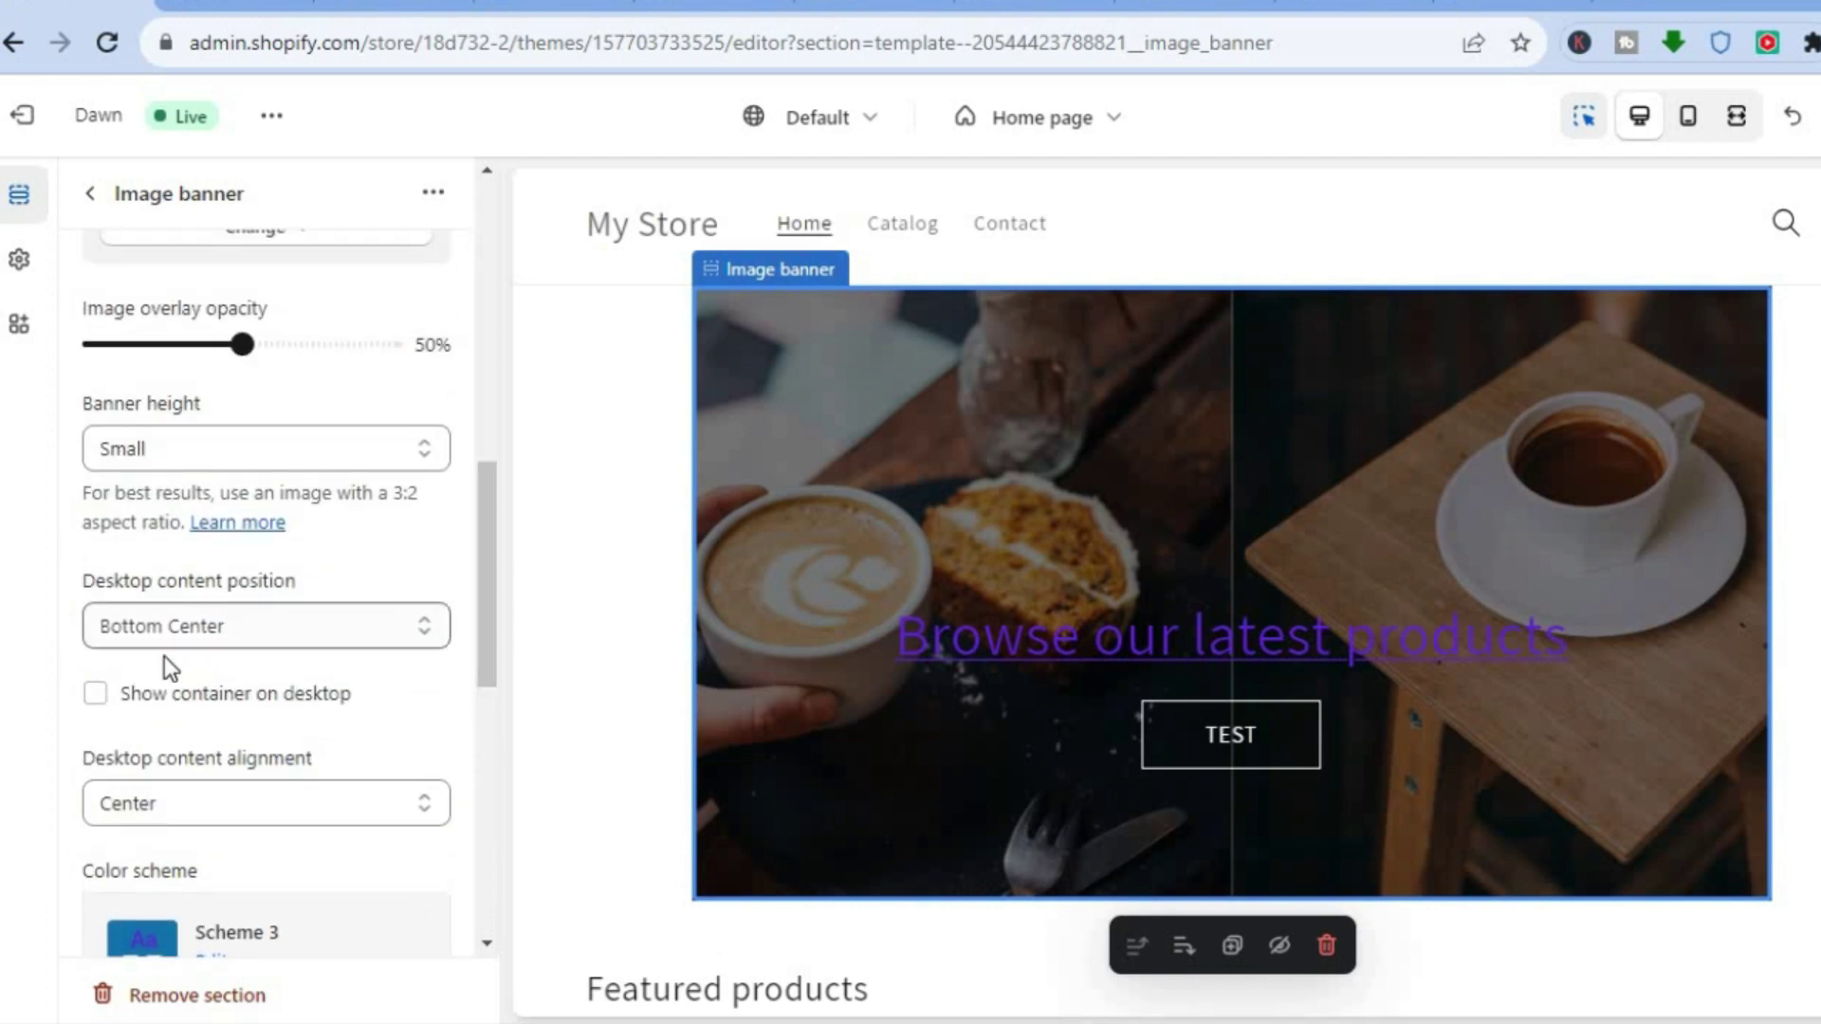
{"action": "left_click", "coordinate": [96, 695]}
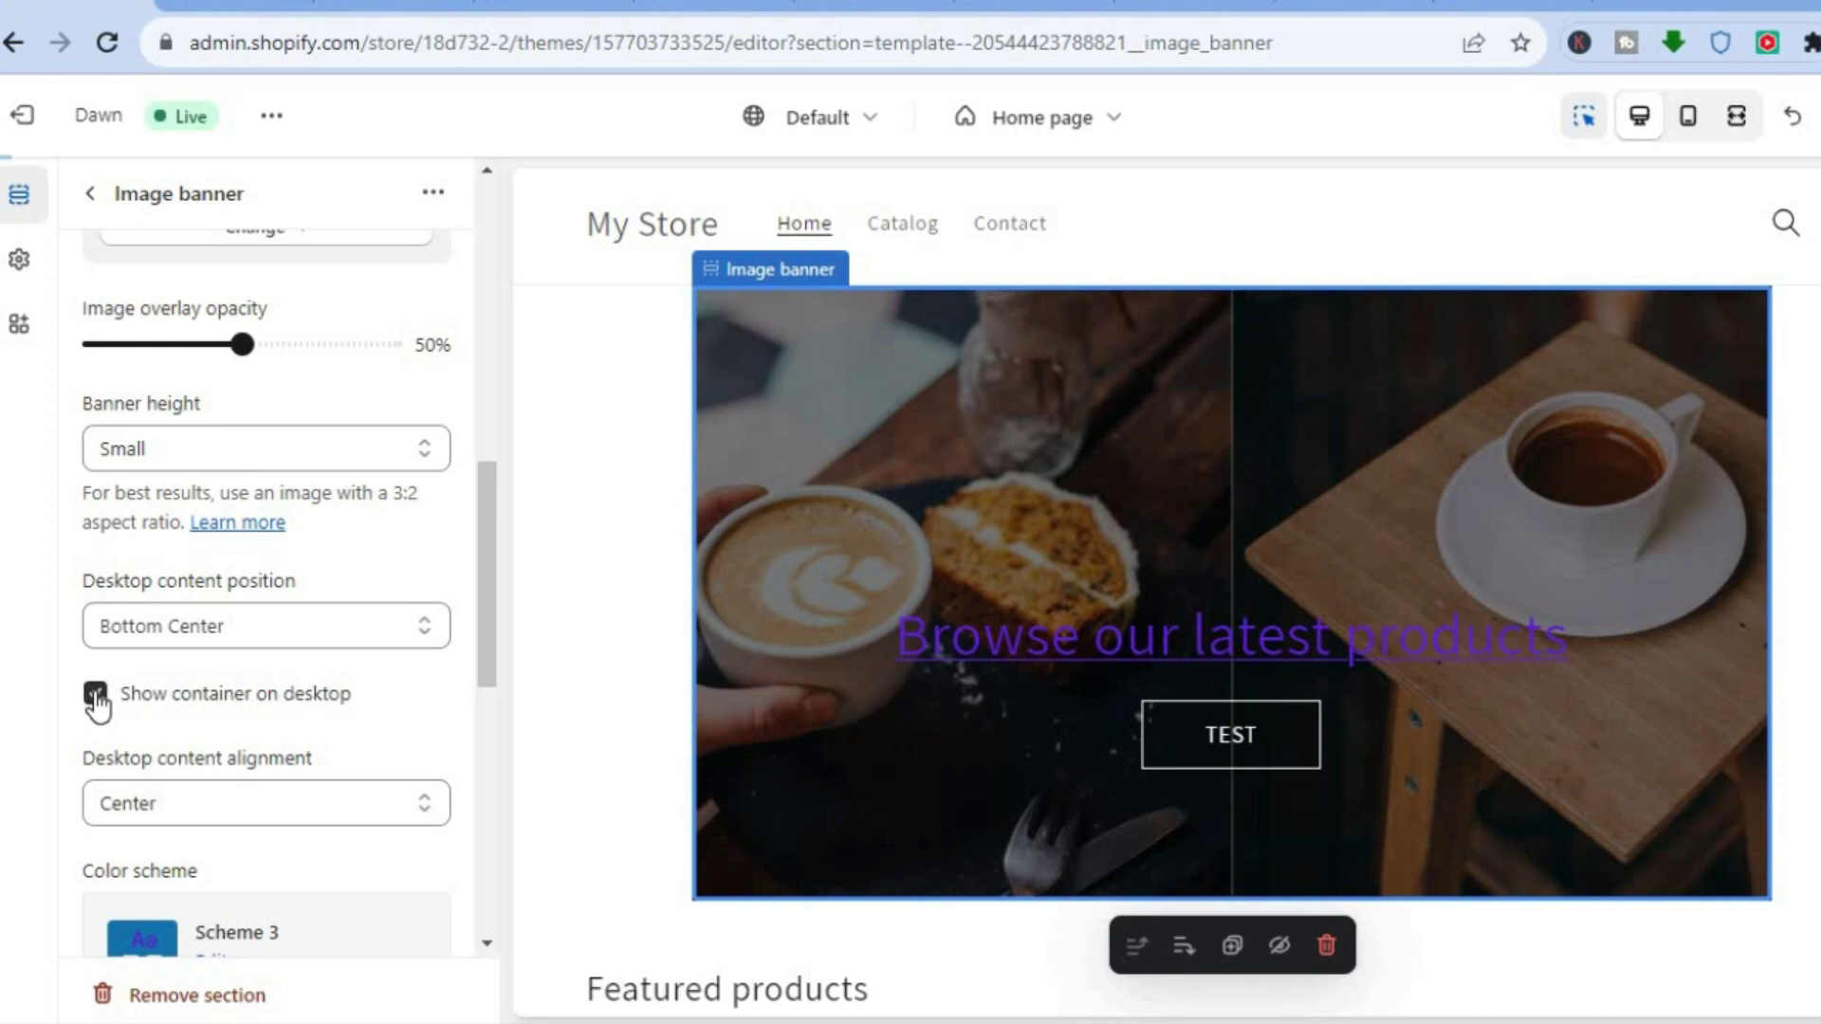